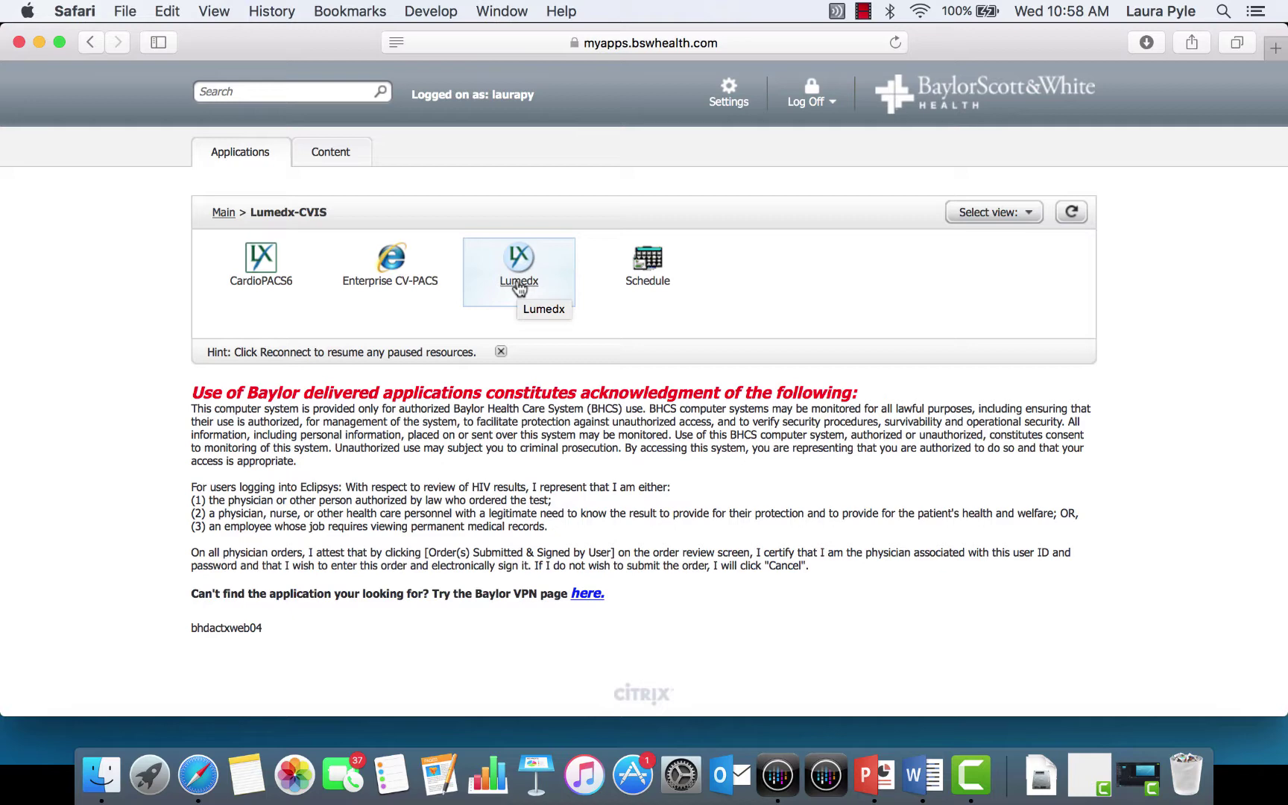
Launch the Lumedx application and enter the account user name and password for the Apollo_Test database.
{"action": "left_click", "coordinate": [519, 284]}
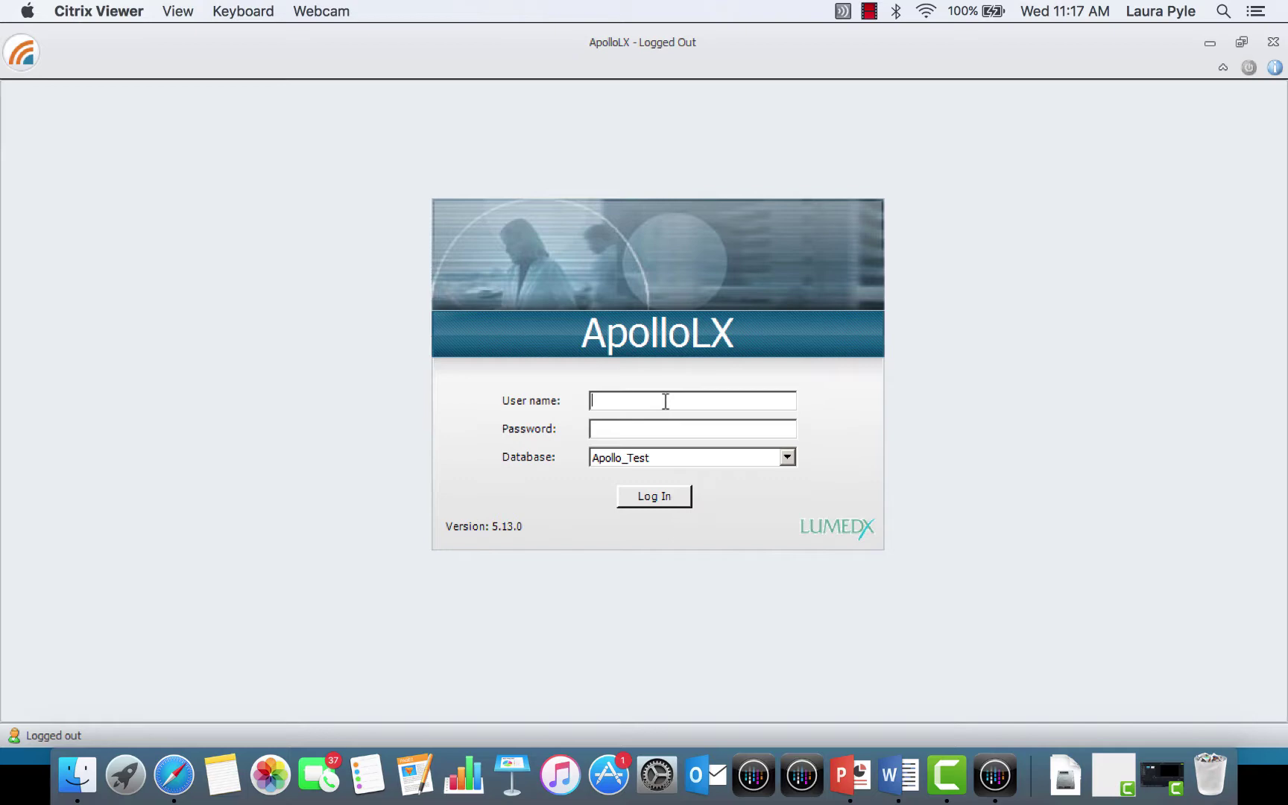
{"action": "type", "text": "LXWCATHPHYS_VEN"}
{"action": "key", "text": "Tab"}
{"action": "type", "text": "*********"}
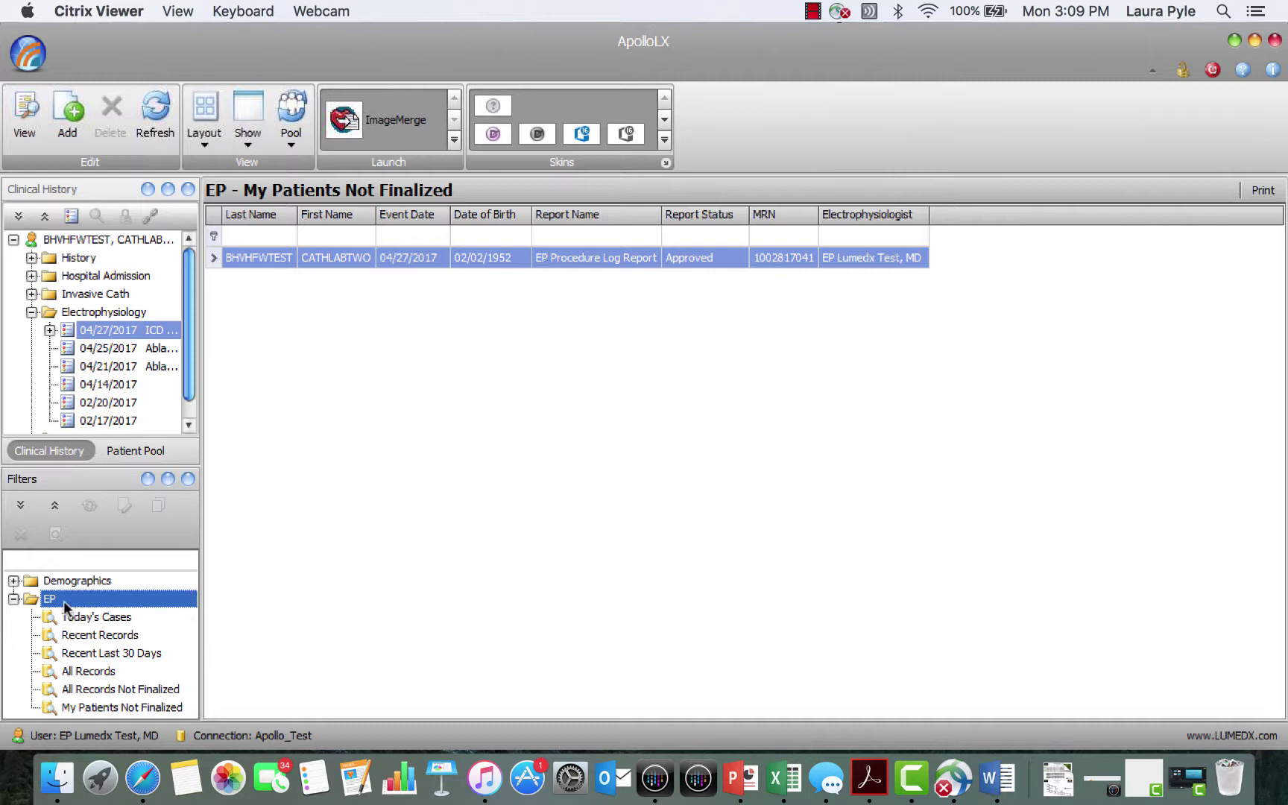
Open the 04/27/2017 patient record from the EP My Patients Not Finalized list and review its EP Procedure Log Report.
{"action": "left_click", "coordinate": [89, 710]}
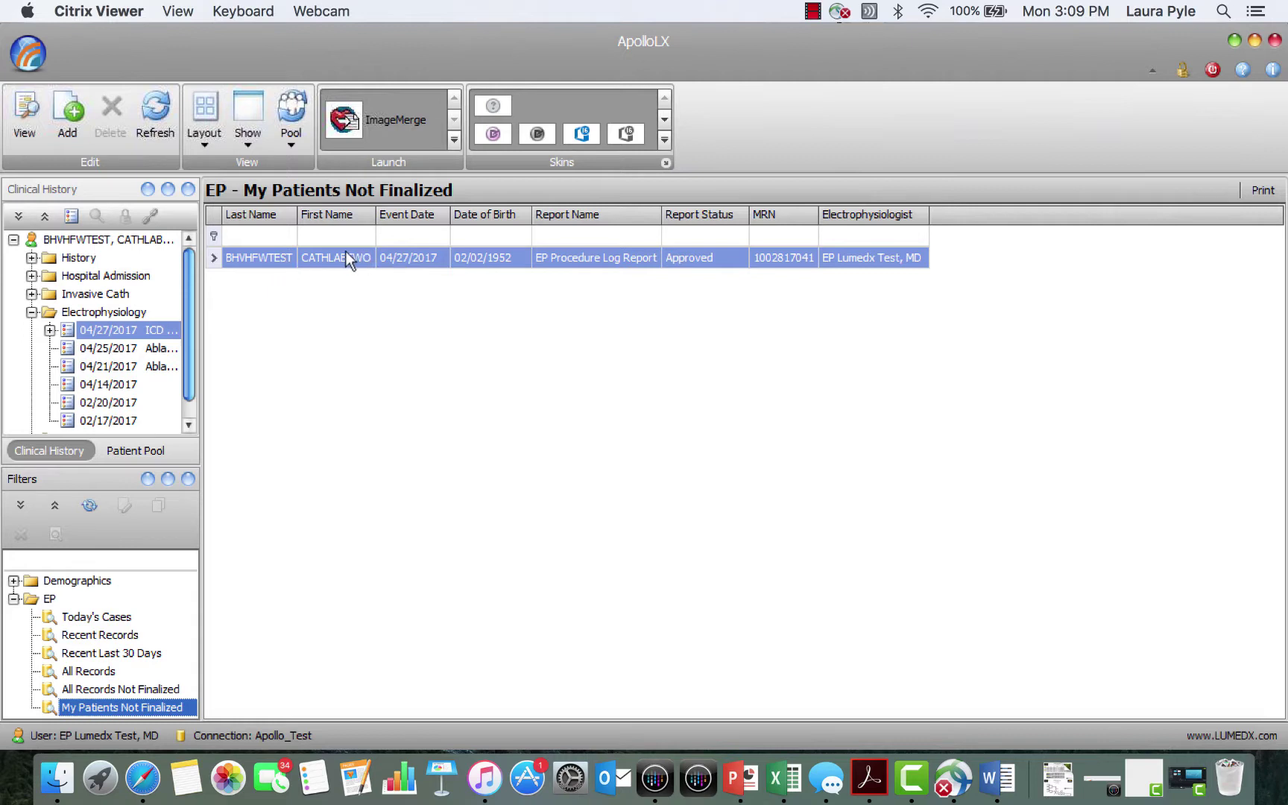
{"action": "double_click", "coordinate": [274, 259]}
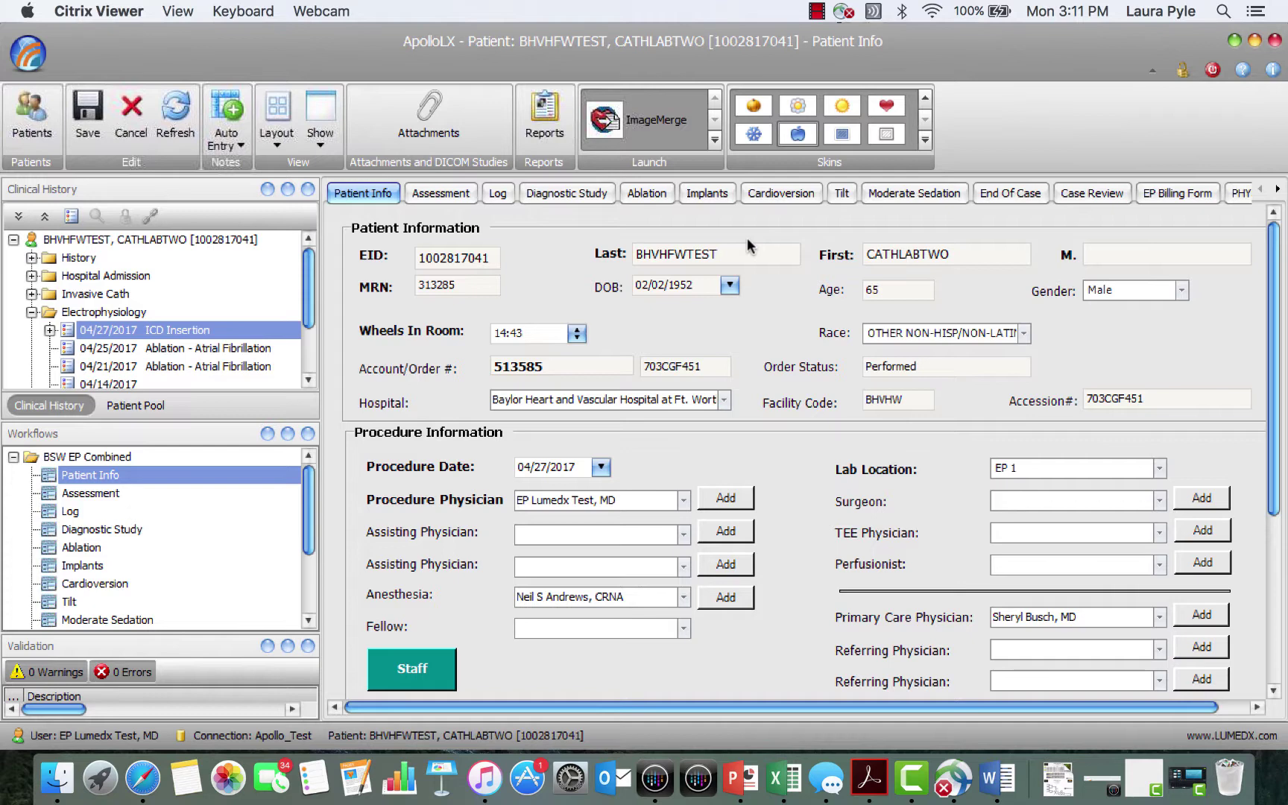
{"action": "left_click", "coordinate": [544, 128]}
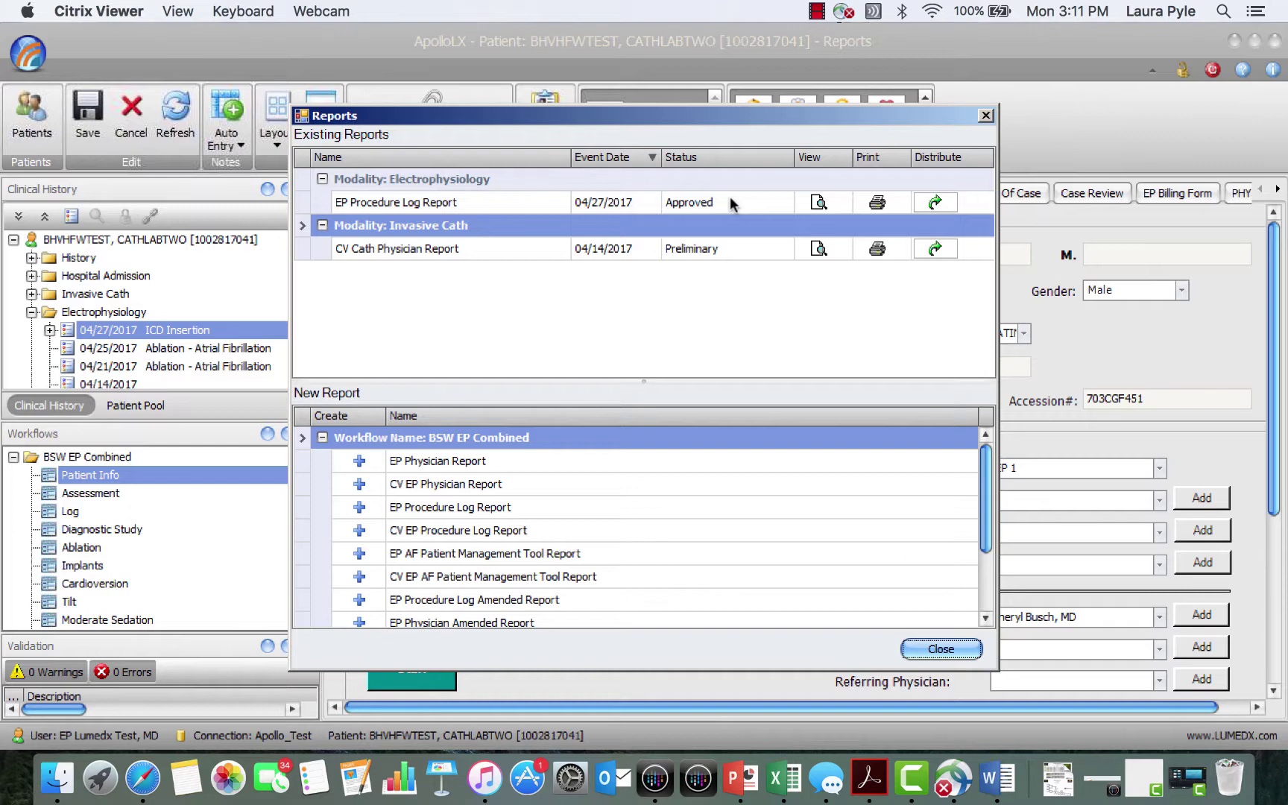
{"action": "left_click", "coordinate": [816, 204]}
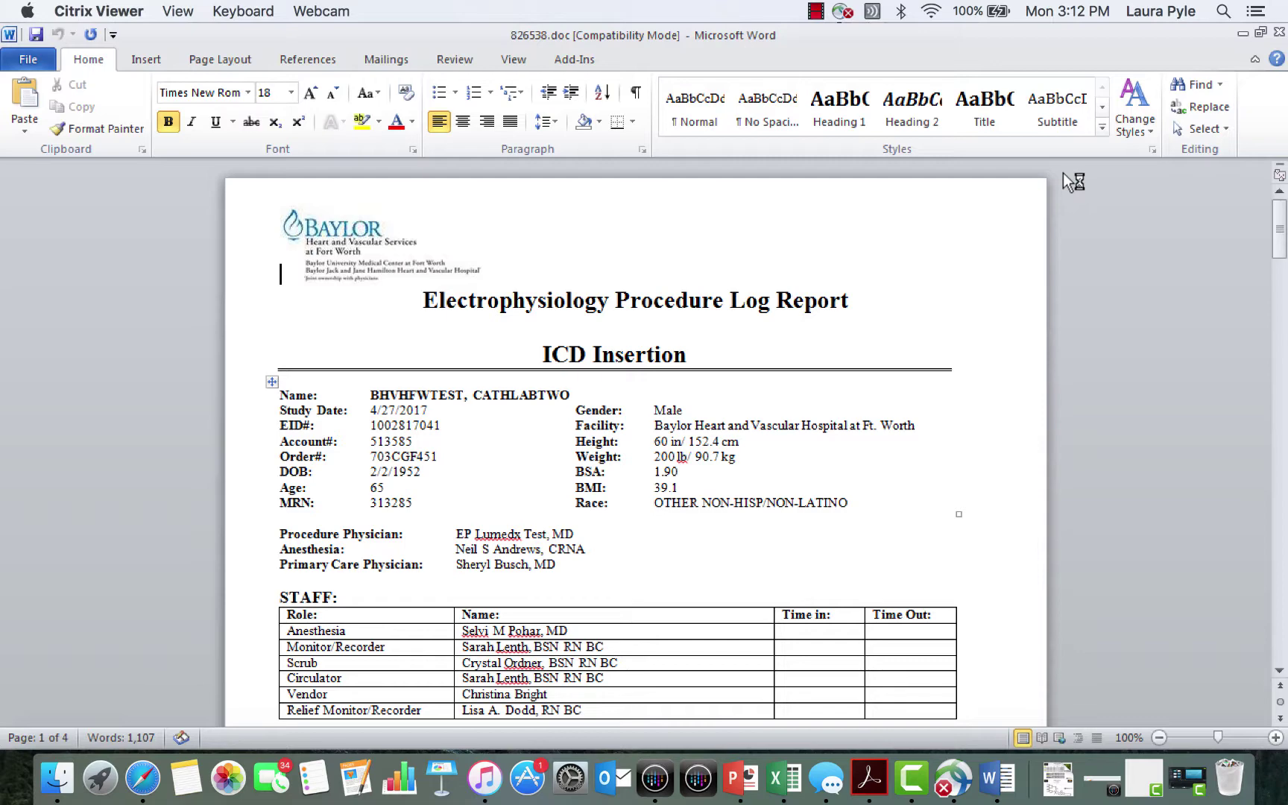
{"action": "left_click", "coordinate": [1278, 31]}
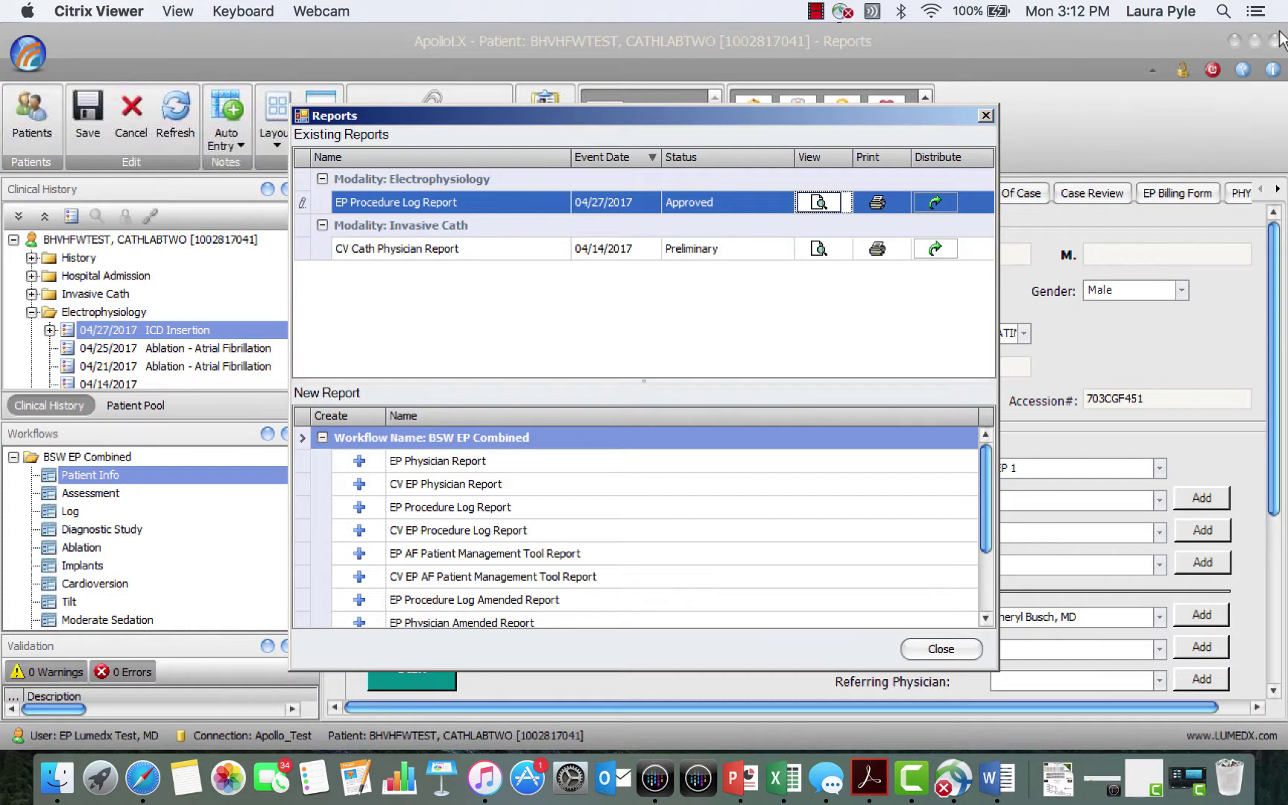
Set the 04/27/2017 EP Procedure Log Report status to Final and sign it electronically with the account password.
{"action": "left_click", "coordinate": [771, 206]}
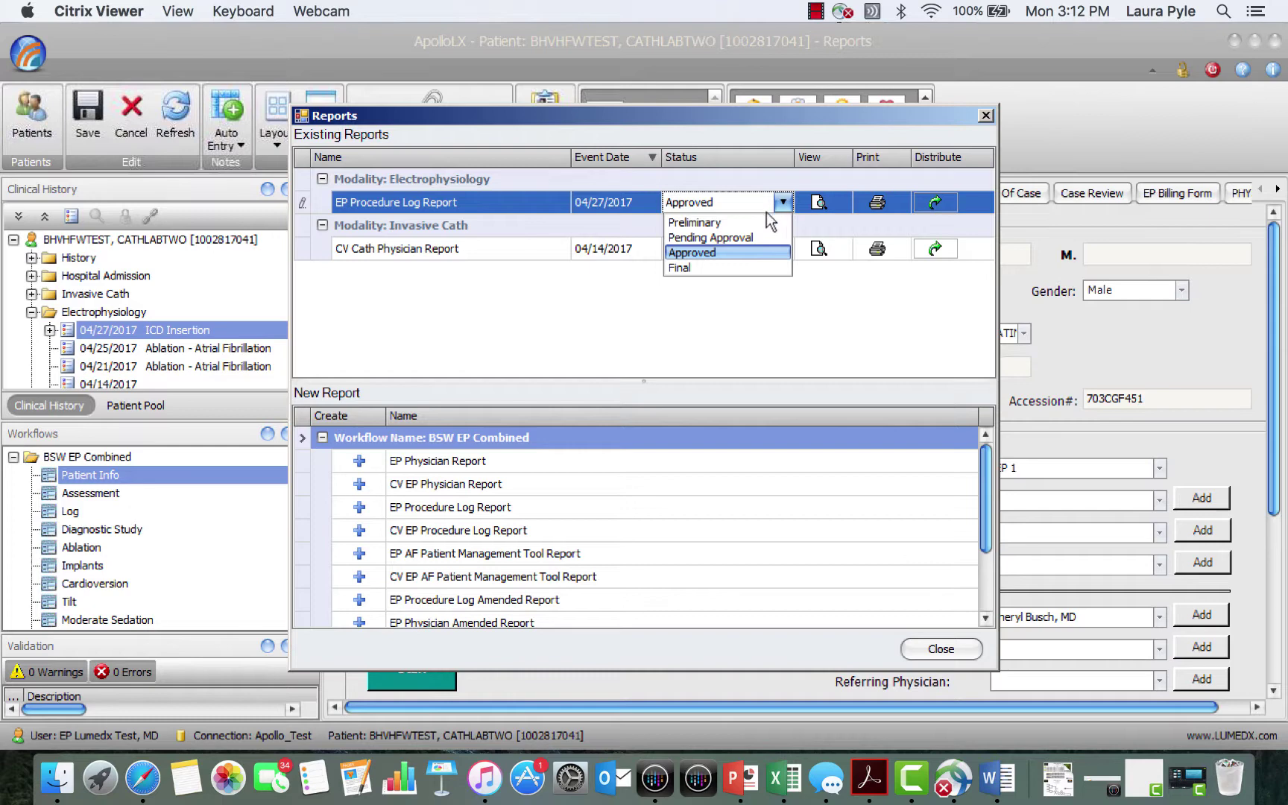
{"action": "left_click", "coordinate": [703, 266]}
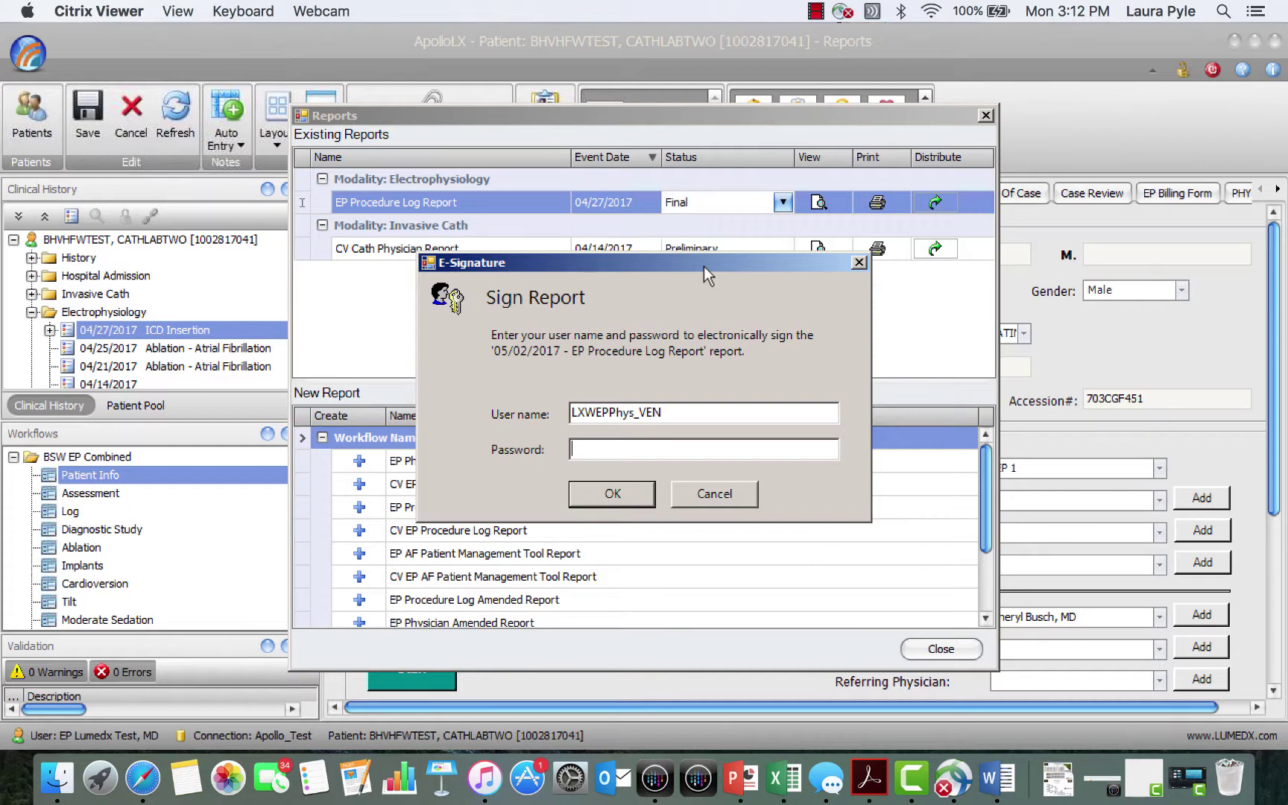
{"action": "type", "text": "••••••••"}
{"action": "key", "text": "Return"}
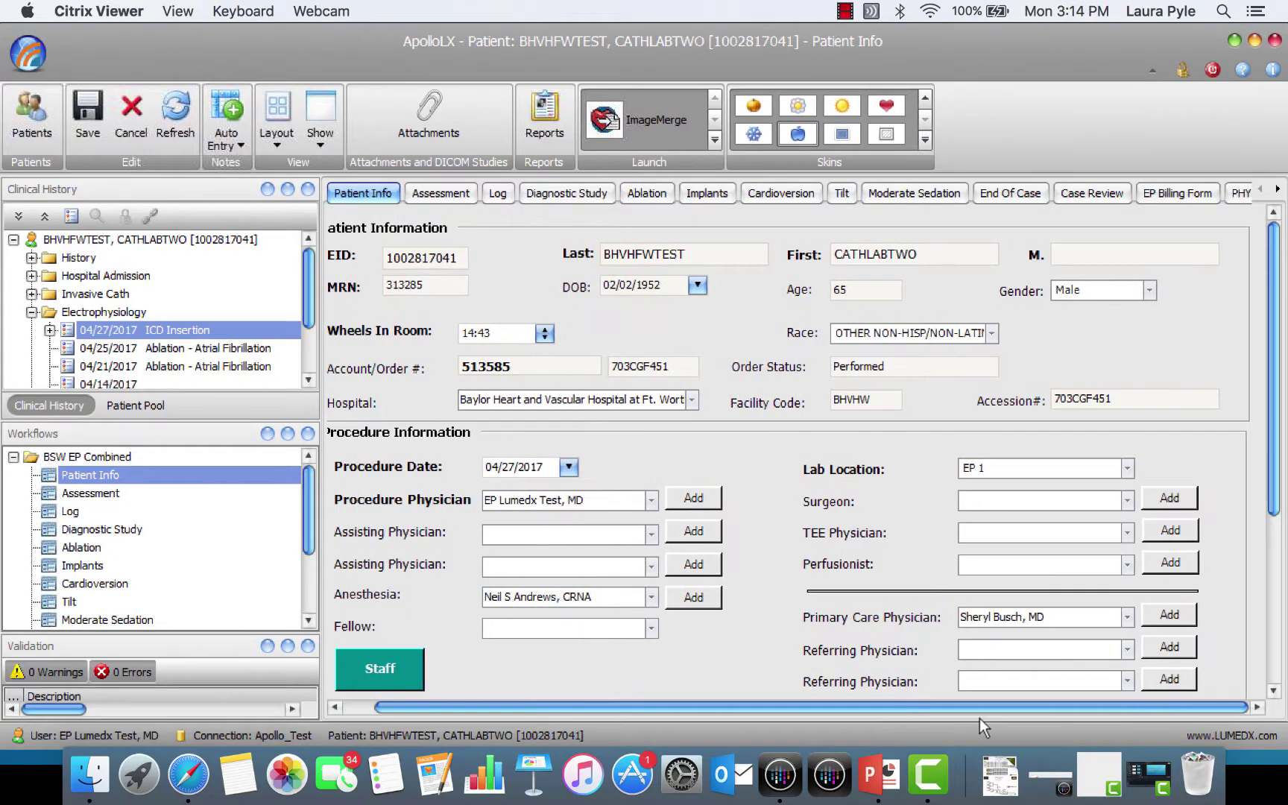
Open the PHYSICIAN Technique form of the patient's ICD Insertion record.
{"action": "left_click", "coordinate": [1278, 191]}
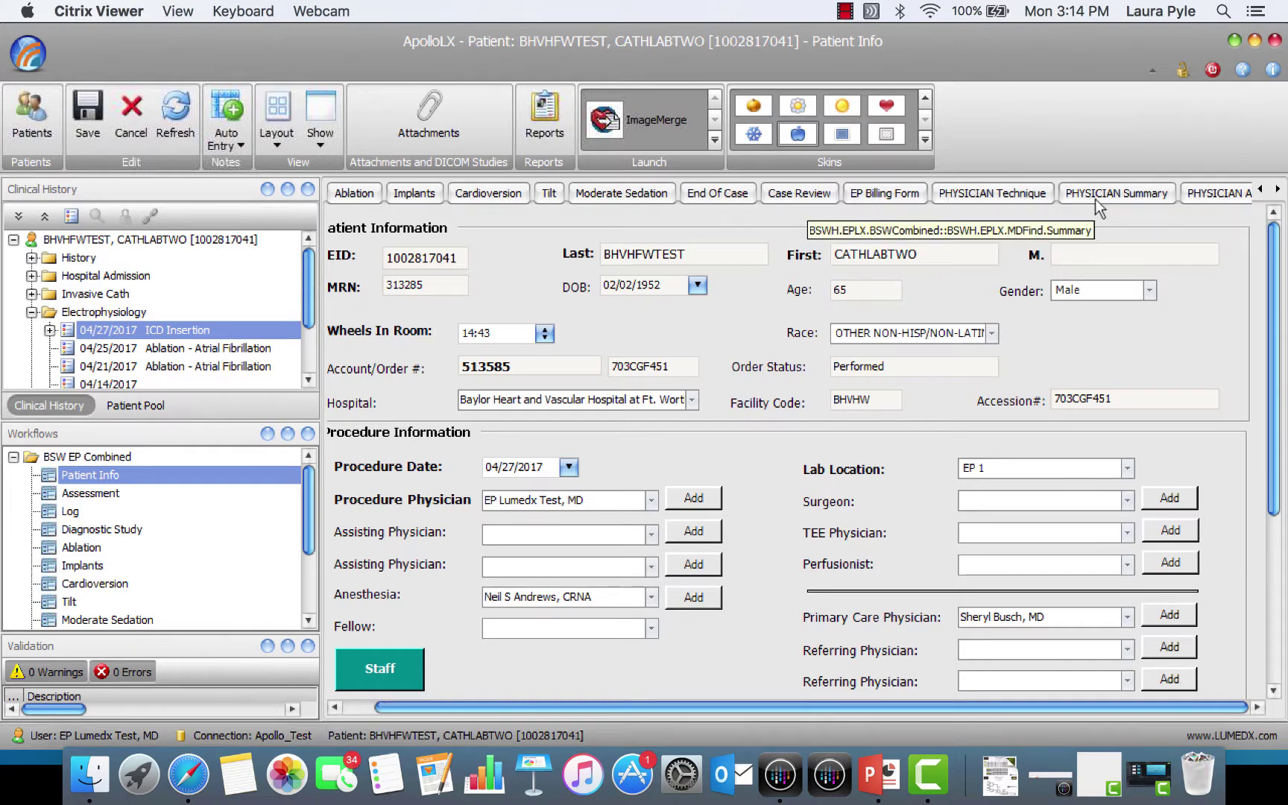
{"action": "left_click", "coordinate": [979, 193]}
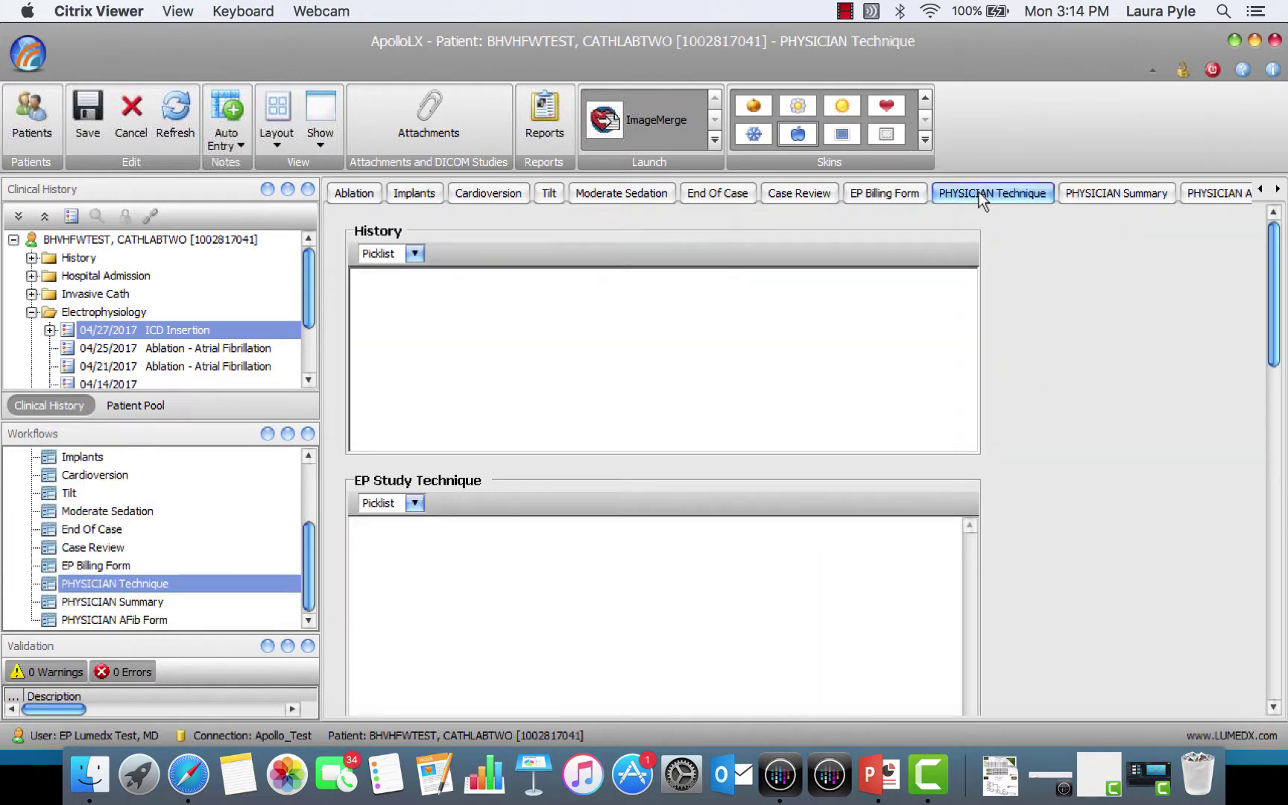
{"action": "left_click", "coordinate": [827, 637]}
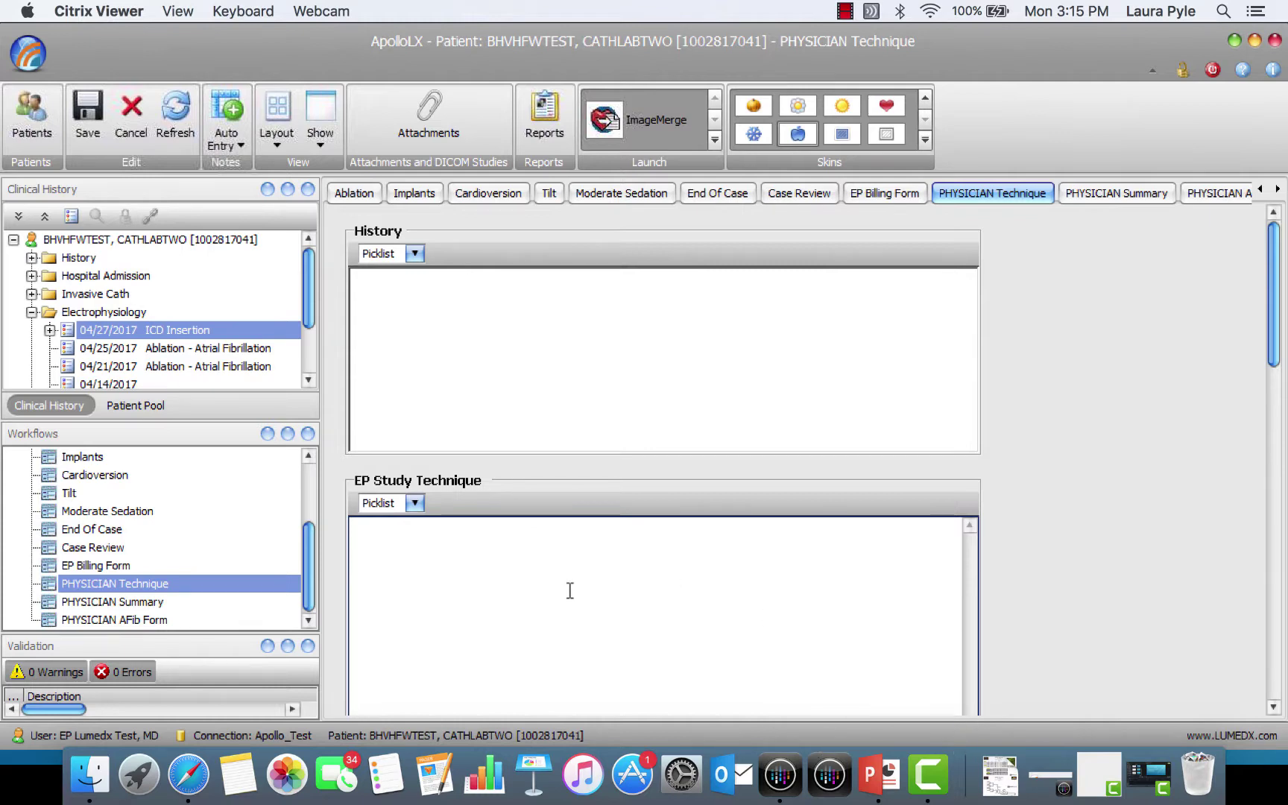
Add the Complete ICD note from the Implant Technique picklist and run it.
{"action": "left_click_drag", "start_coordinate": [1273, 342], "coordinate": [1280, 458]}
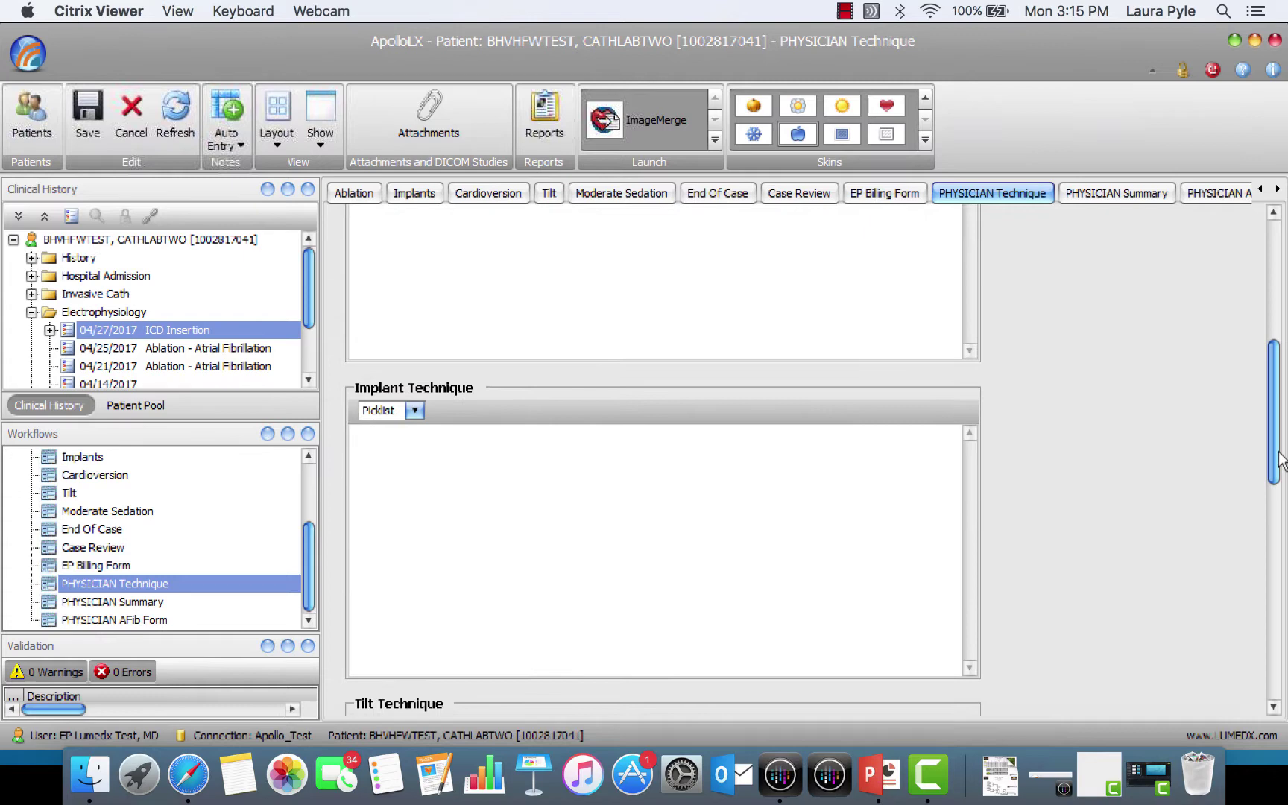
{"action": "left_click", "coordinate": [415, 411]}
{"action": "left_click", "coordinate": [513, 386]}
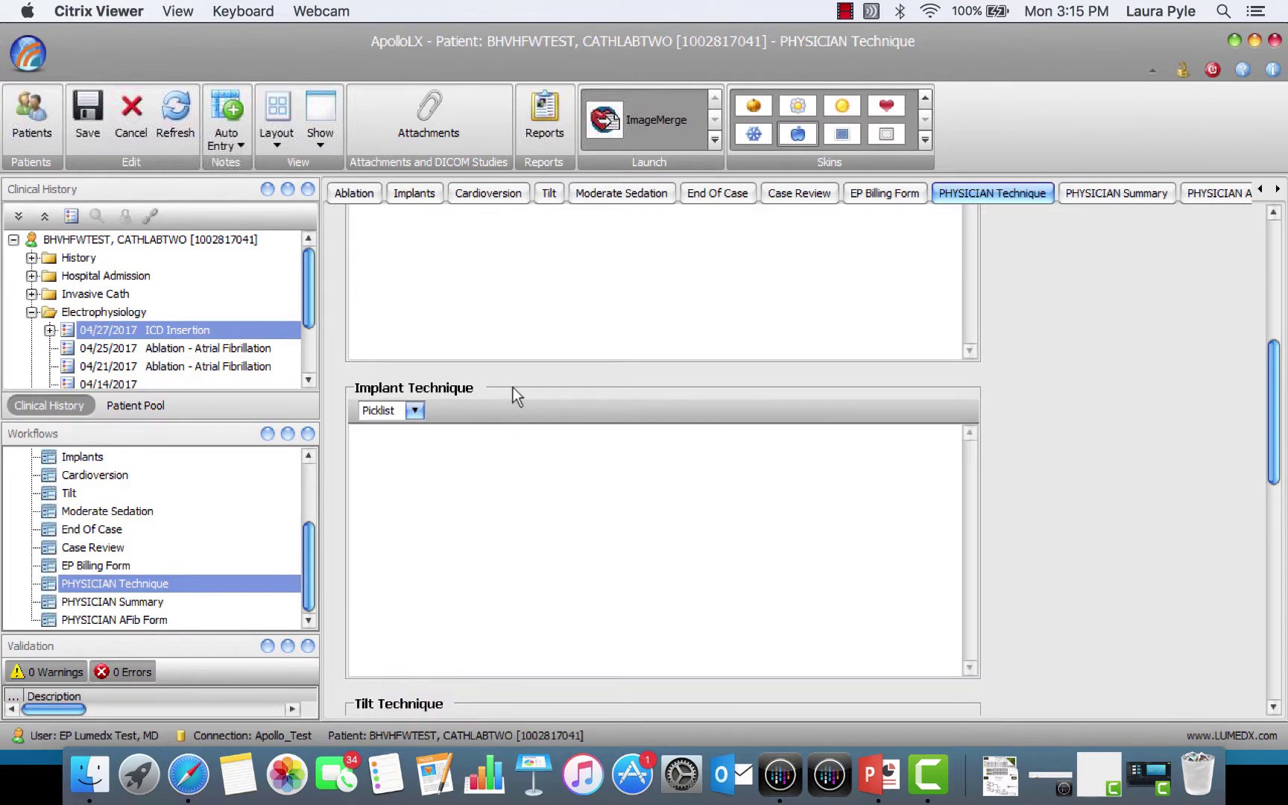
{"action": "left_click", "coordinate": [415, 410]}
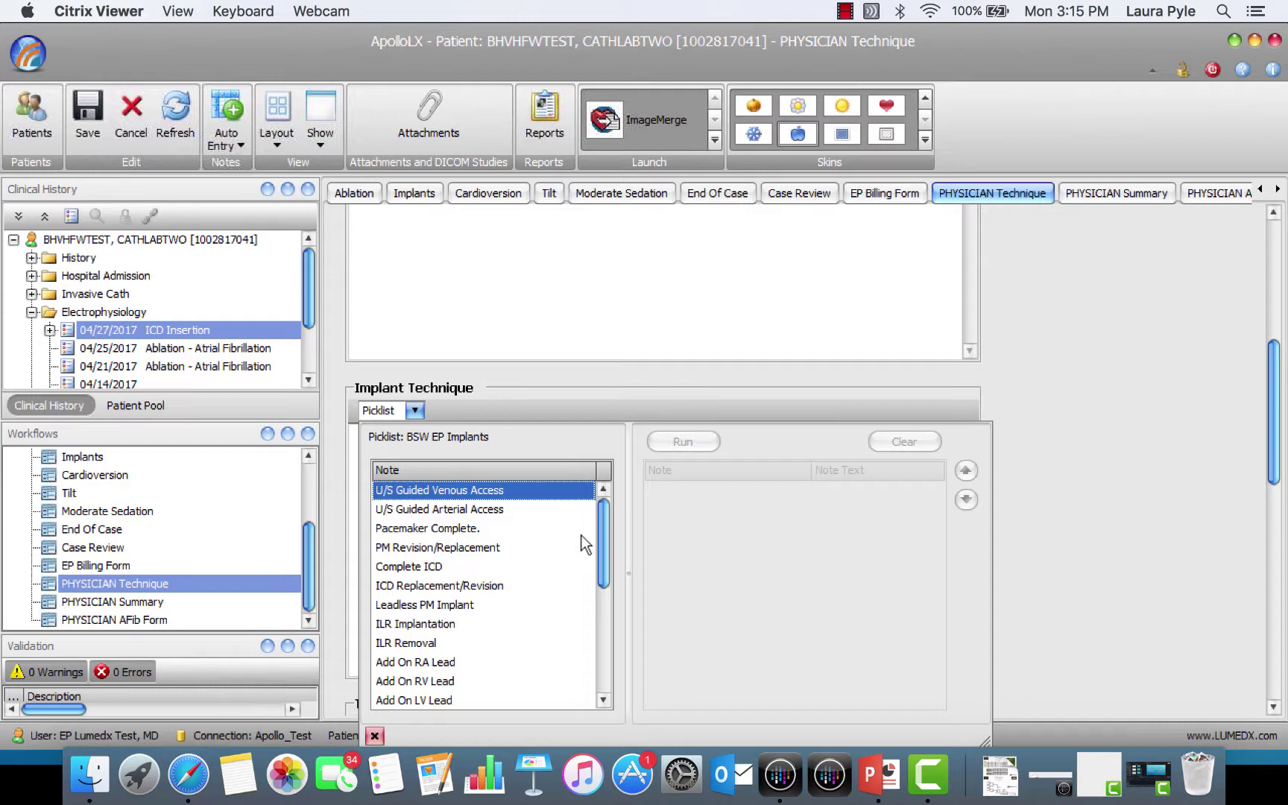
{"action": "double_click", "coordinate": [397, 566]}
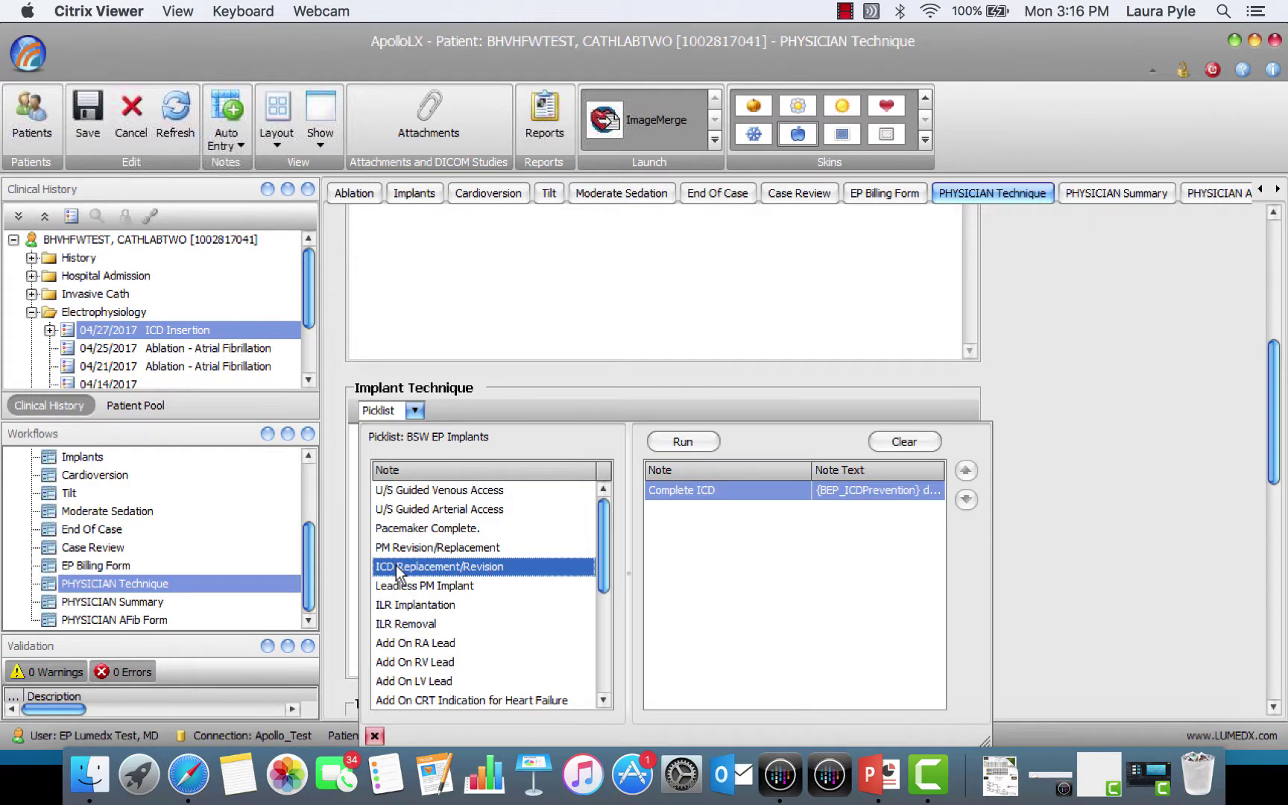
{"action": "left_click", "coordinate": [701, 491]}
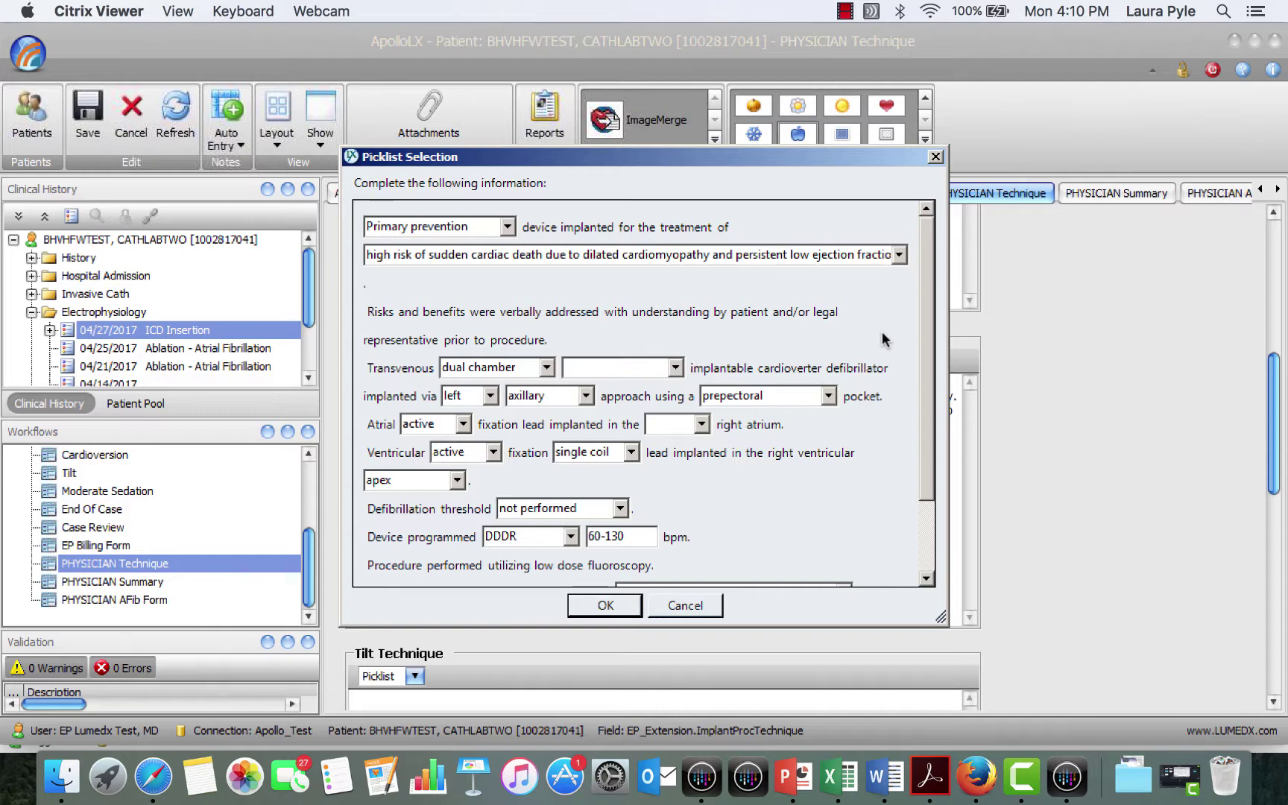
Set the defibrillator manufacturer to Boston Scientific and the atrial lead position to lateral in the ICD note.
{"action": "left_click", "coordinate": [547, 369]}
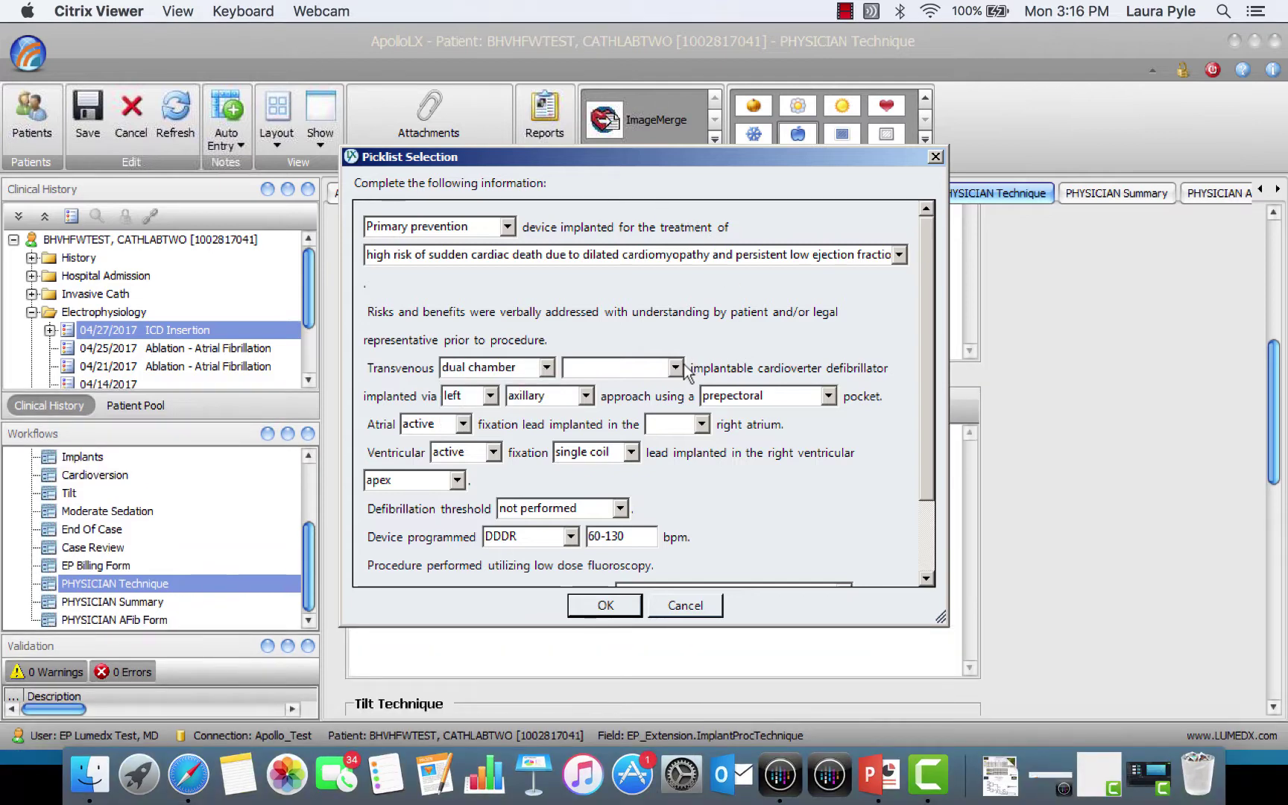
{"action": "left_click", "coordinate": [675, 367]}
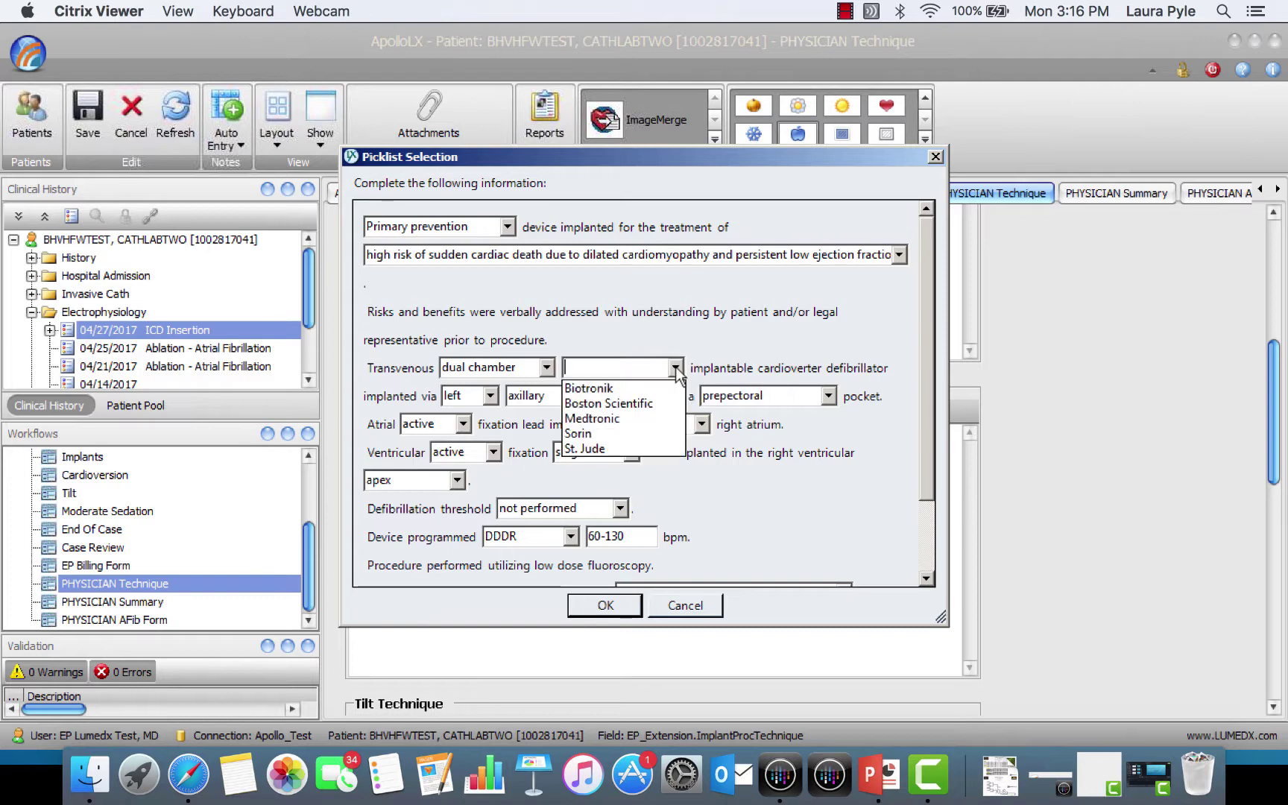
{"action": "left_click", "coordinate": [656, 403]}
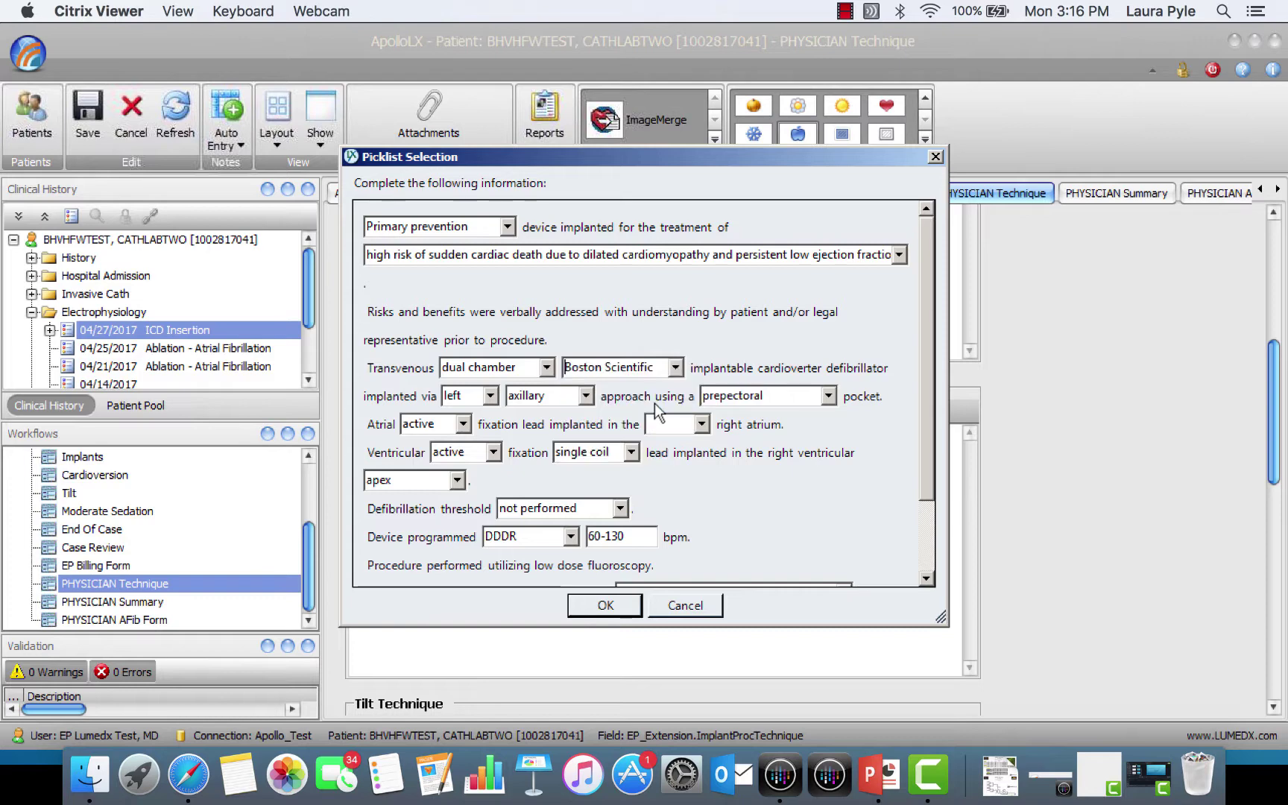
{"action": "left_click", "coordinate": [707, 427]}
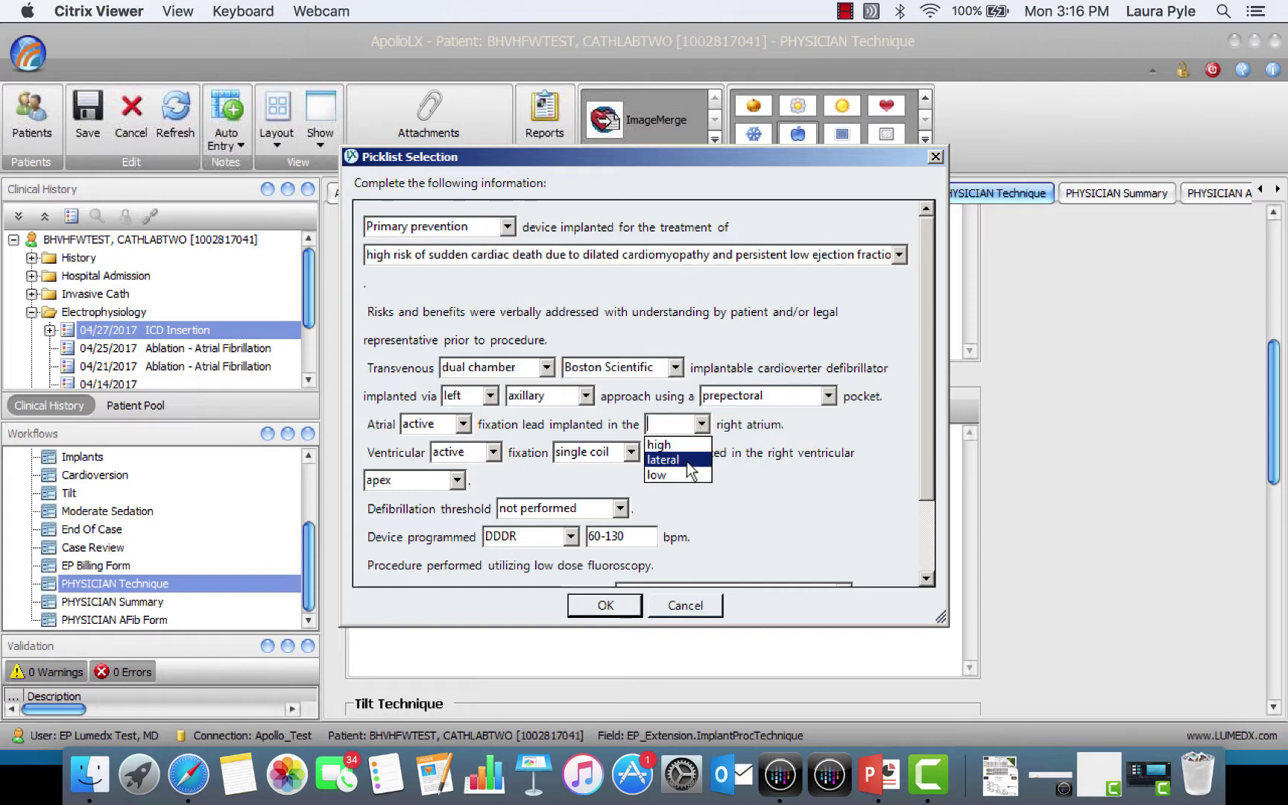
{"action": "left_click", "coordinate": [686, 461]}
Set the wound closure to absorbable sutures and skin staples and insert the completed note into Implant Technique.
{"action": "left_click_drag", "start_coordinate": [922, 335], "coordinate": [932, 425]}
{"action": "left_click", "coordinate": [842, 498]}
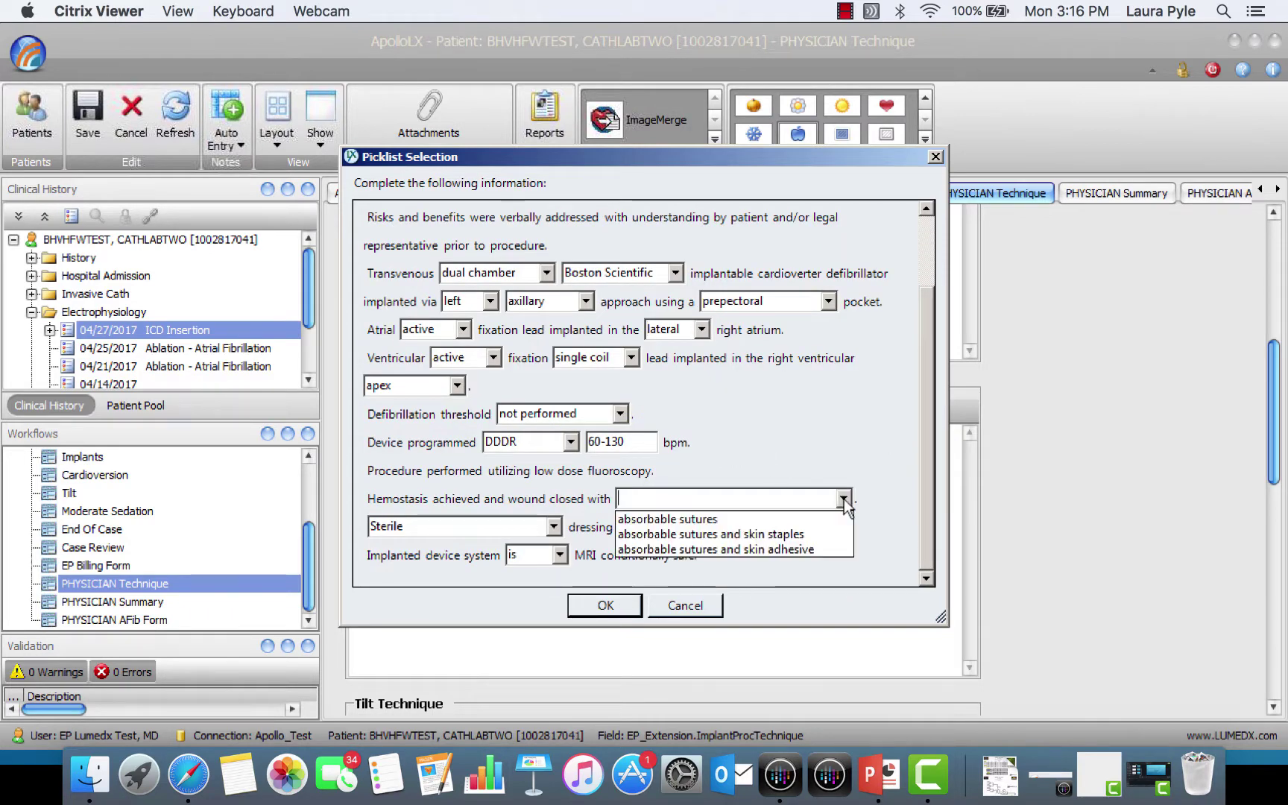
{"action": "left_click", "coordinate": [719, 534]}
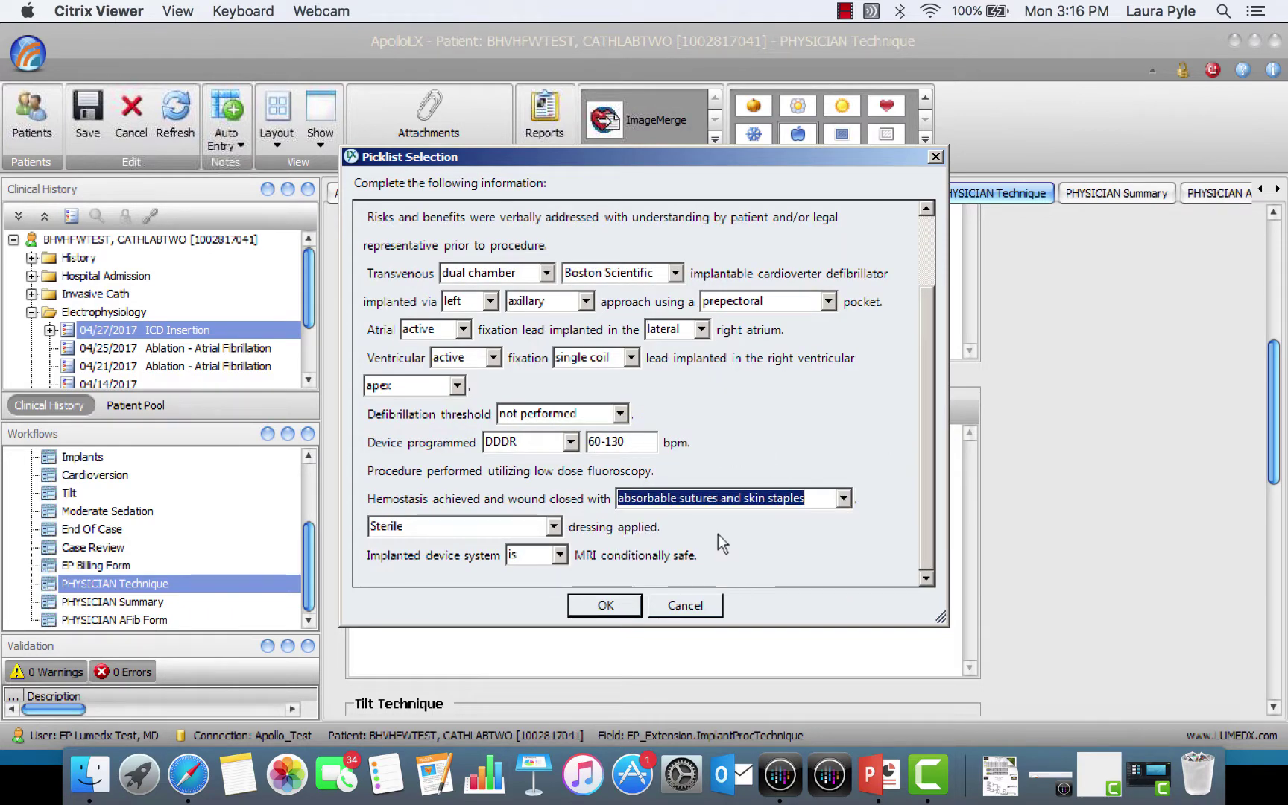
{"action": "left_click", "coordinate": [615, 608]}
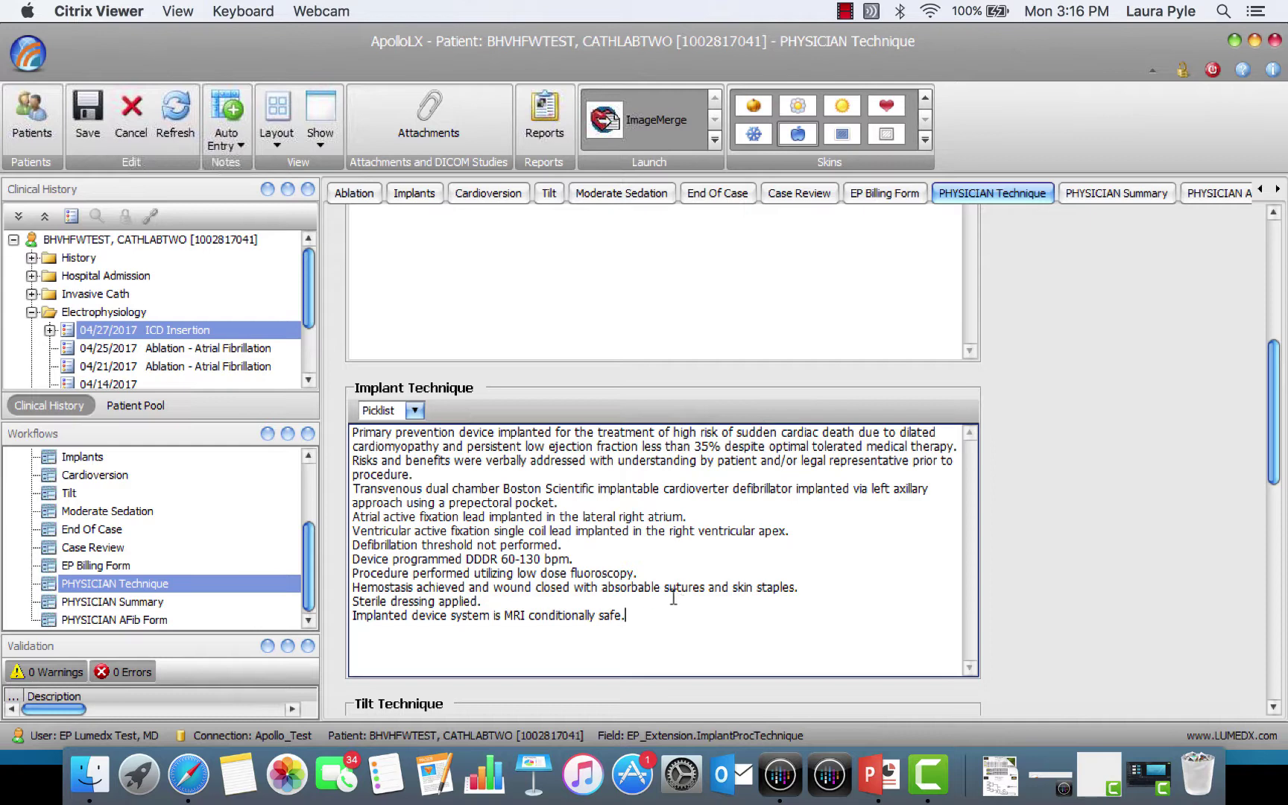
Try adding the free text "This is a test for free text." after the device programming line in Implant Technique, and delete it.
{"action": "left_click", "coordinate": [617, 556]}
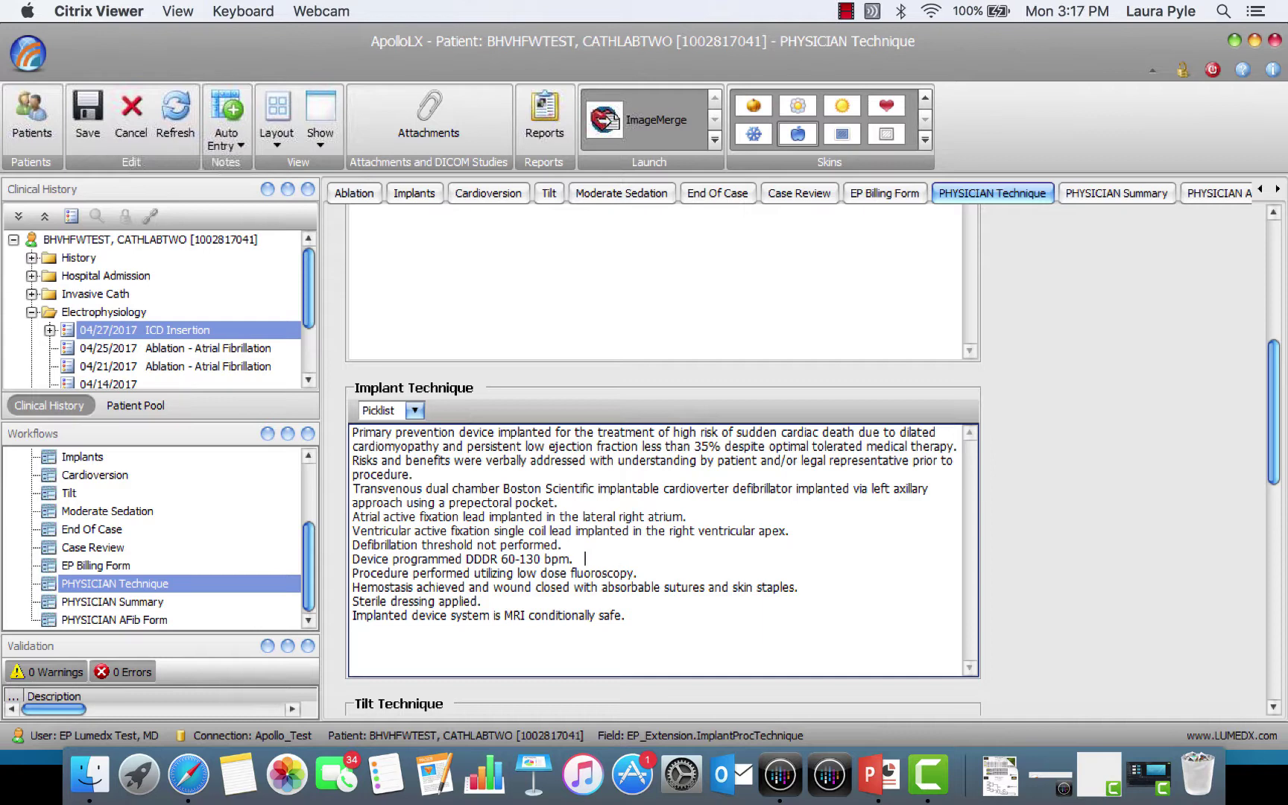
{"action": "type", "text": "This is a test for free text"}
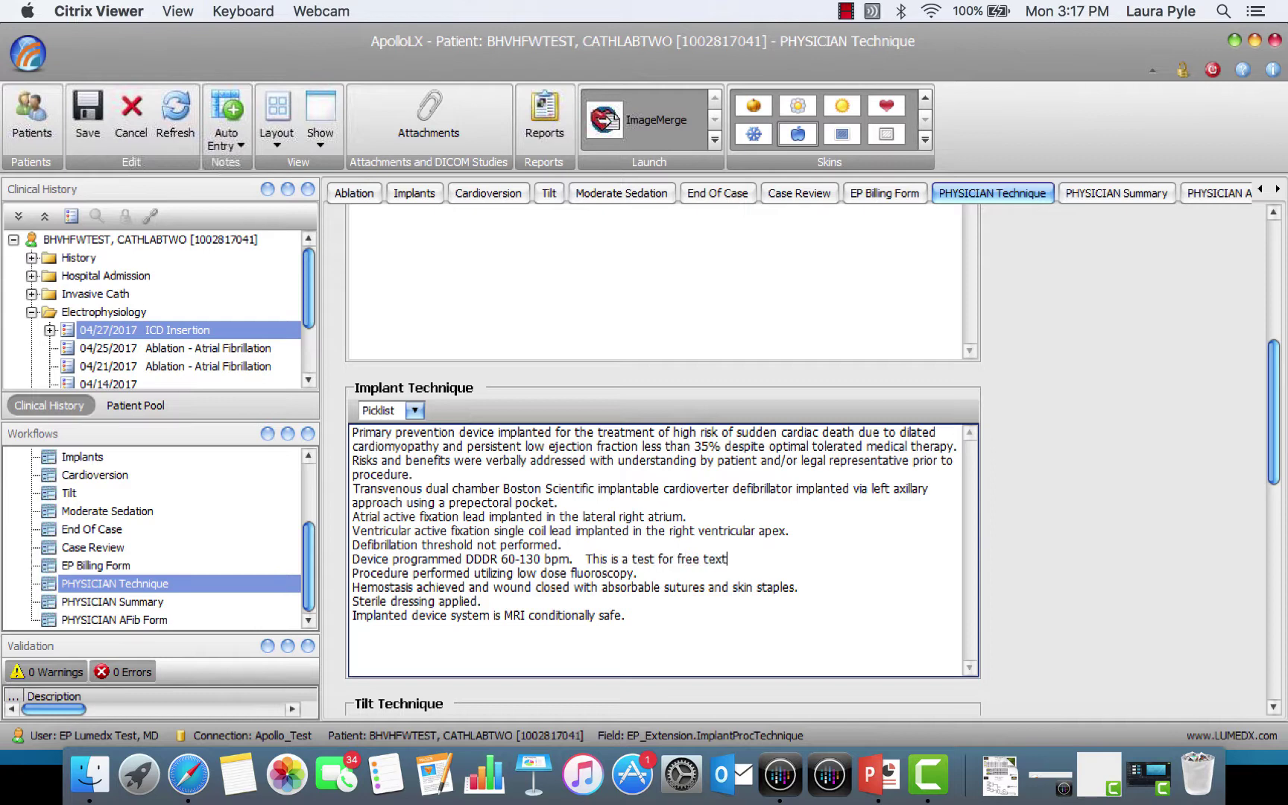
{"action": "type", "text": "."}
{"action": "left_click_drag", "start_coordinate": [732, 558], "coordinate": [580, 558]}
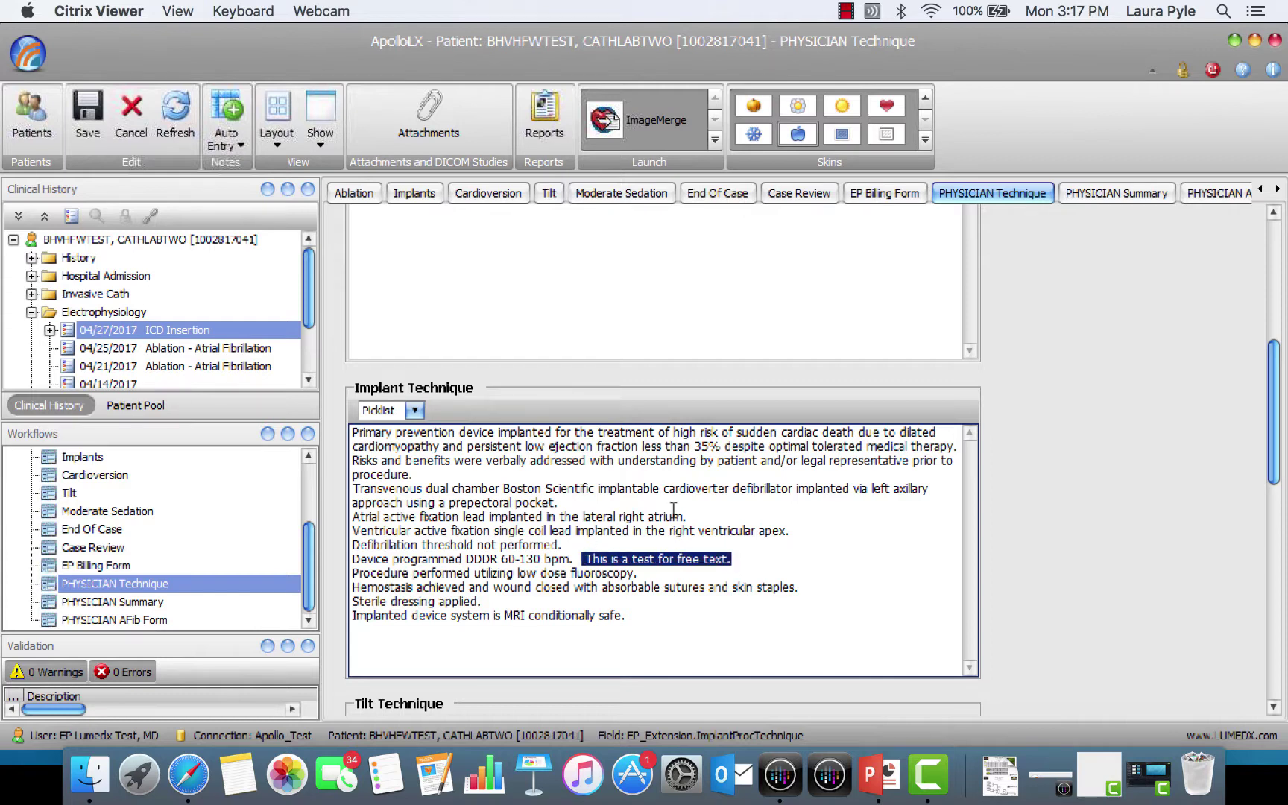
{"action": "key", "text": "BackSpace"}
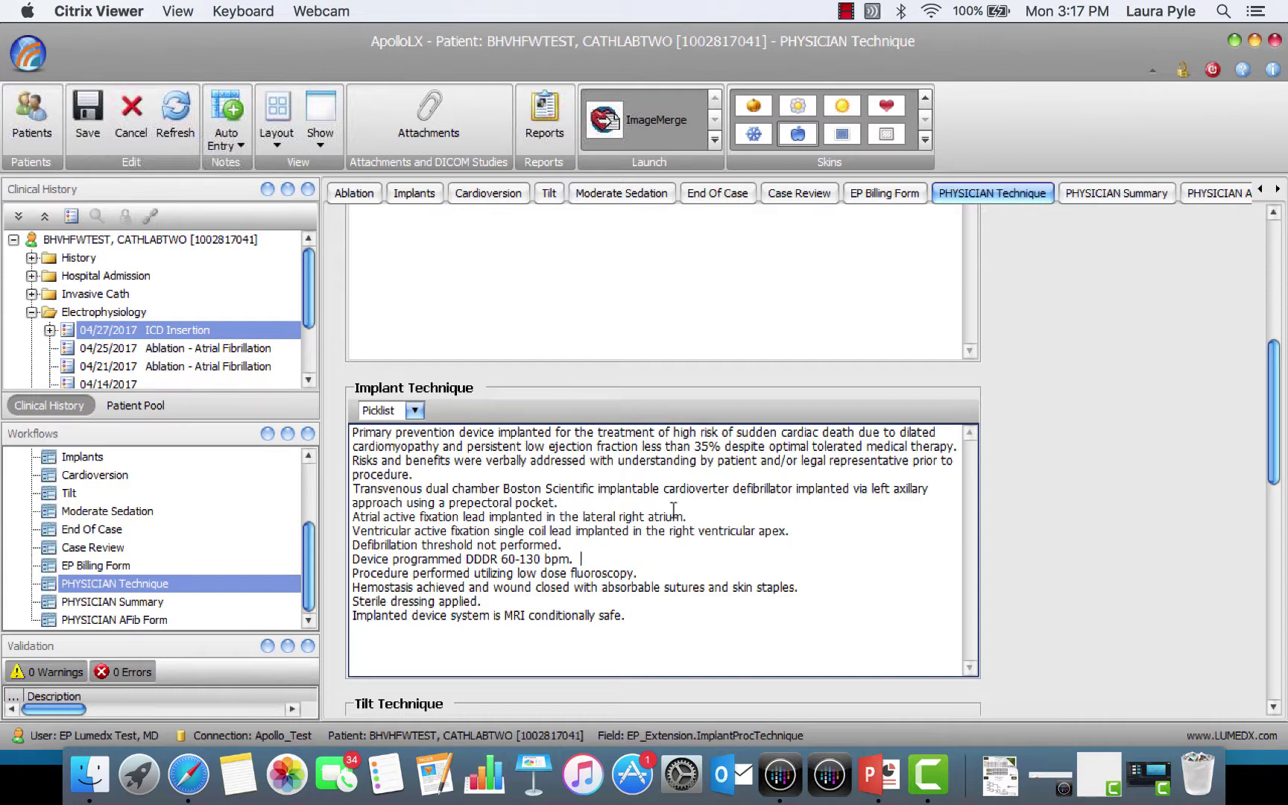
Add the BE_EP Hx and Risk note from the History picklist and run it.
{"action": "scroll", "coordinate": [672, 511], "scroll_direction": "up", "scroll_amount": 10}
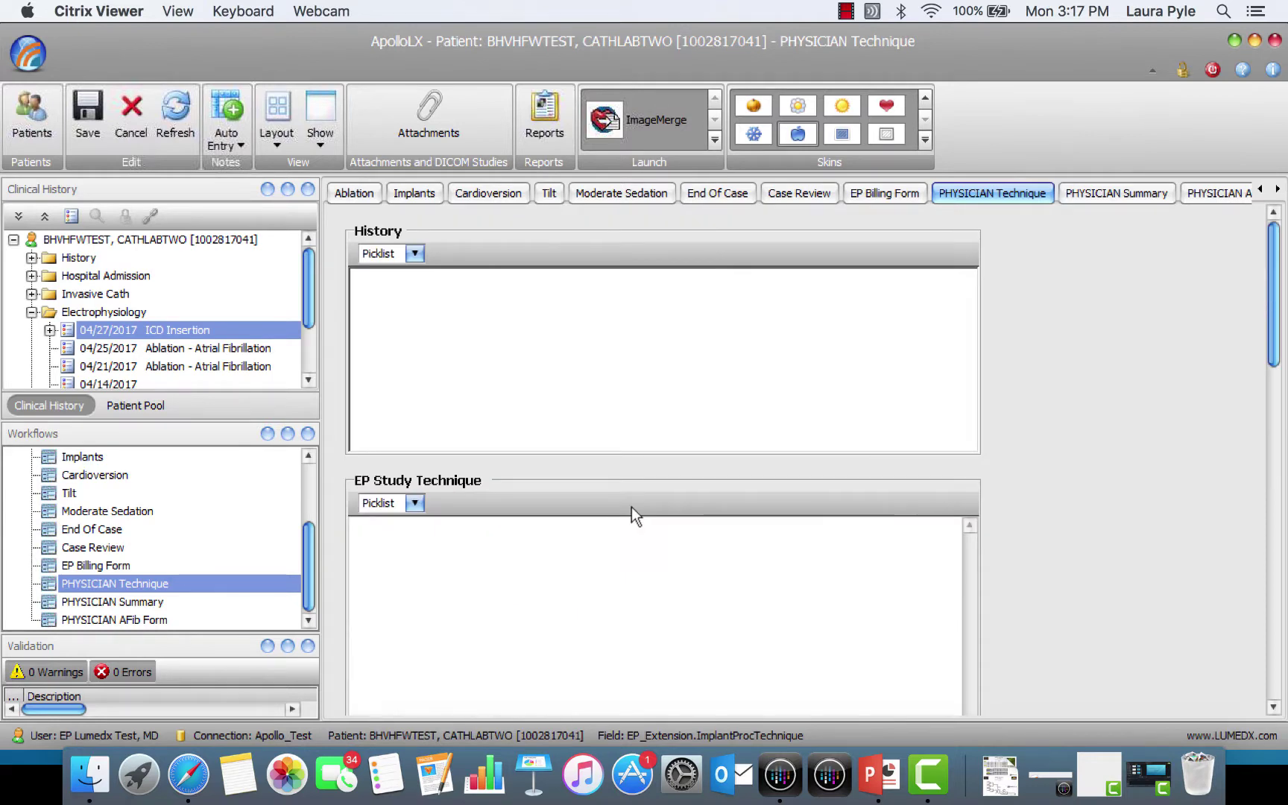
{"action": "left_click", "coordinate": [456, 344]}
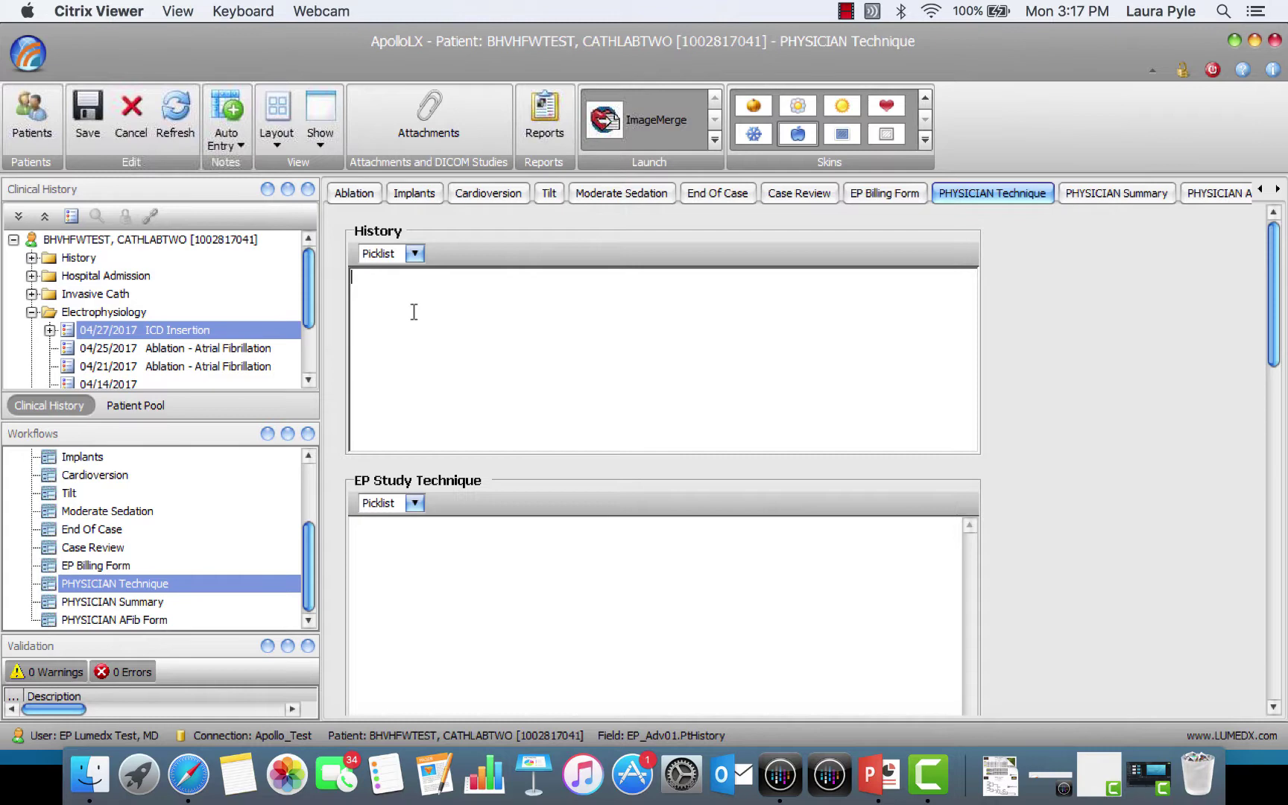
{"action": "left_click", "coordinate": [415, 254]}
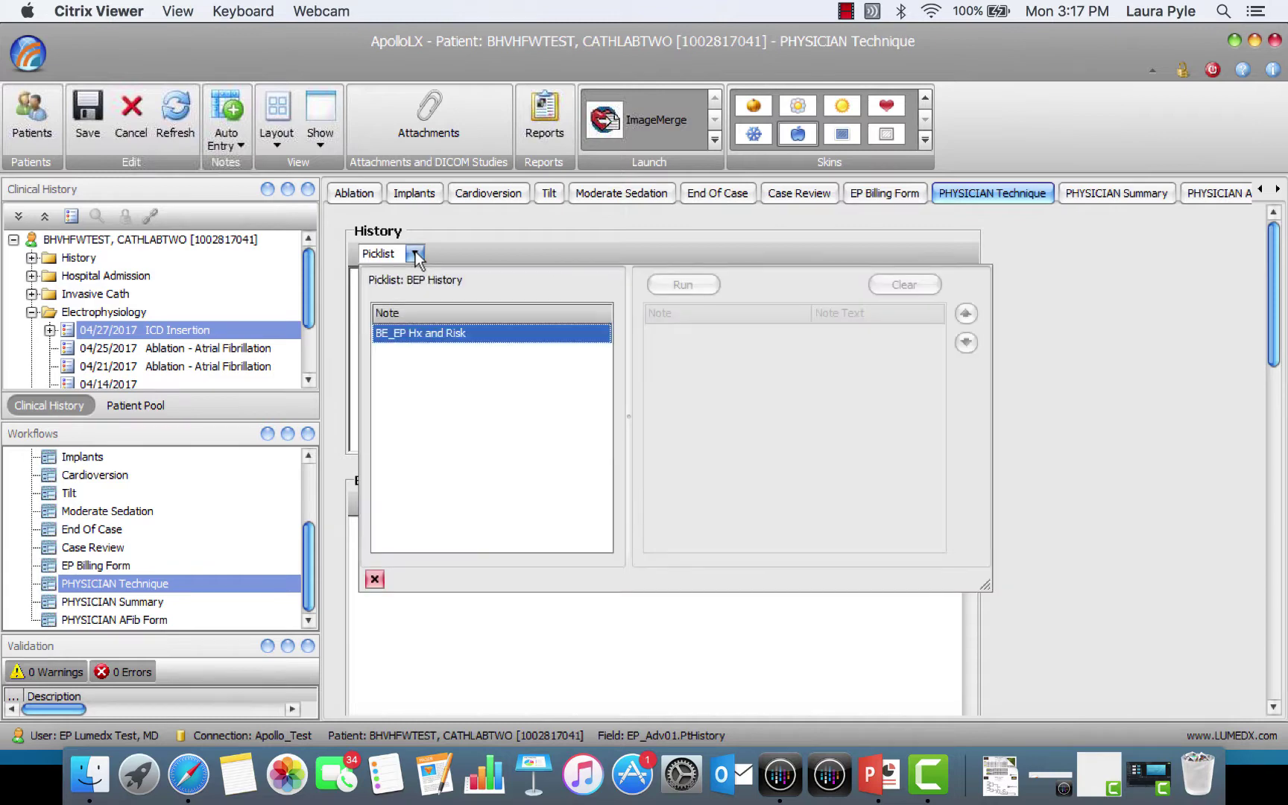
{"action": "double_click", "coordinate": [446, 335]}
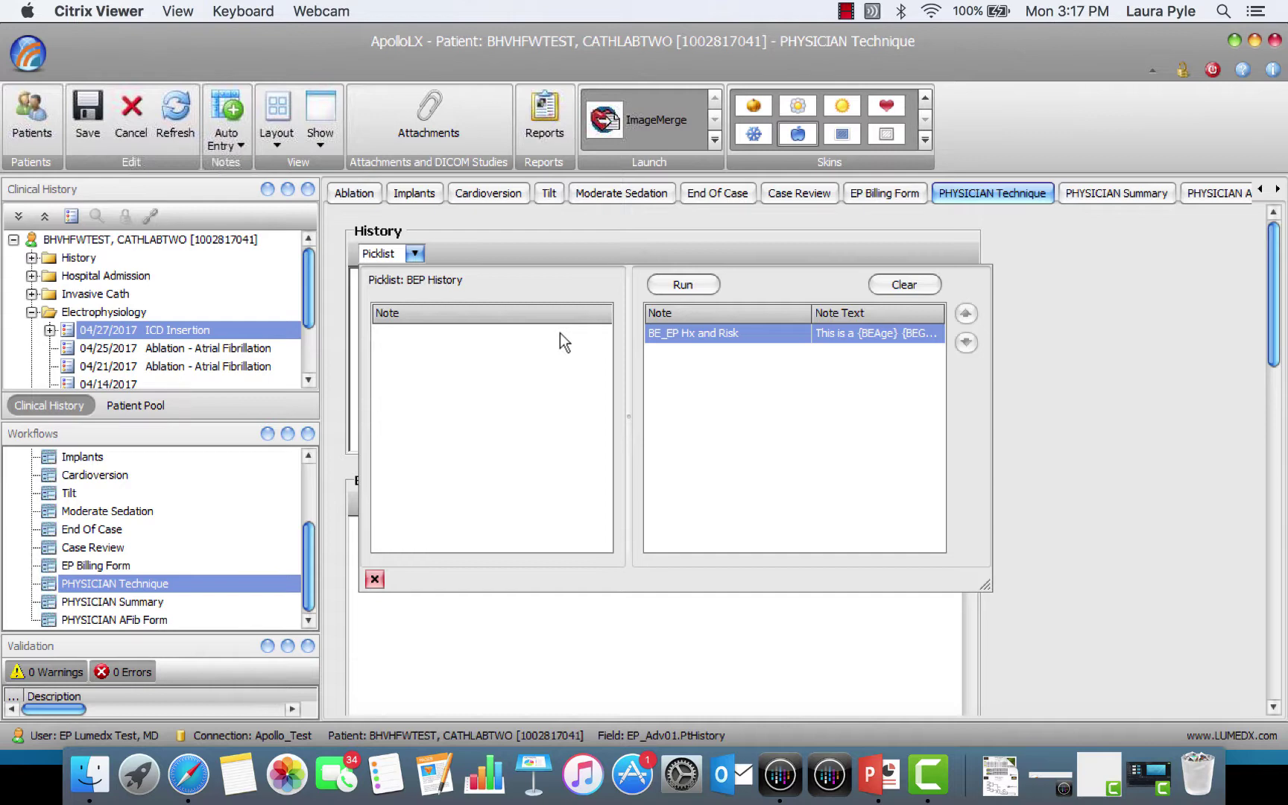
{"action": "left_click", "coordinate": [684, 283]}
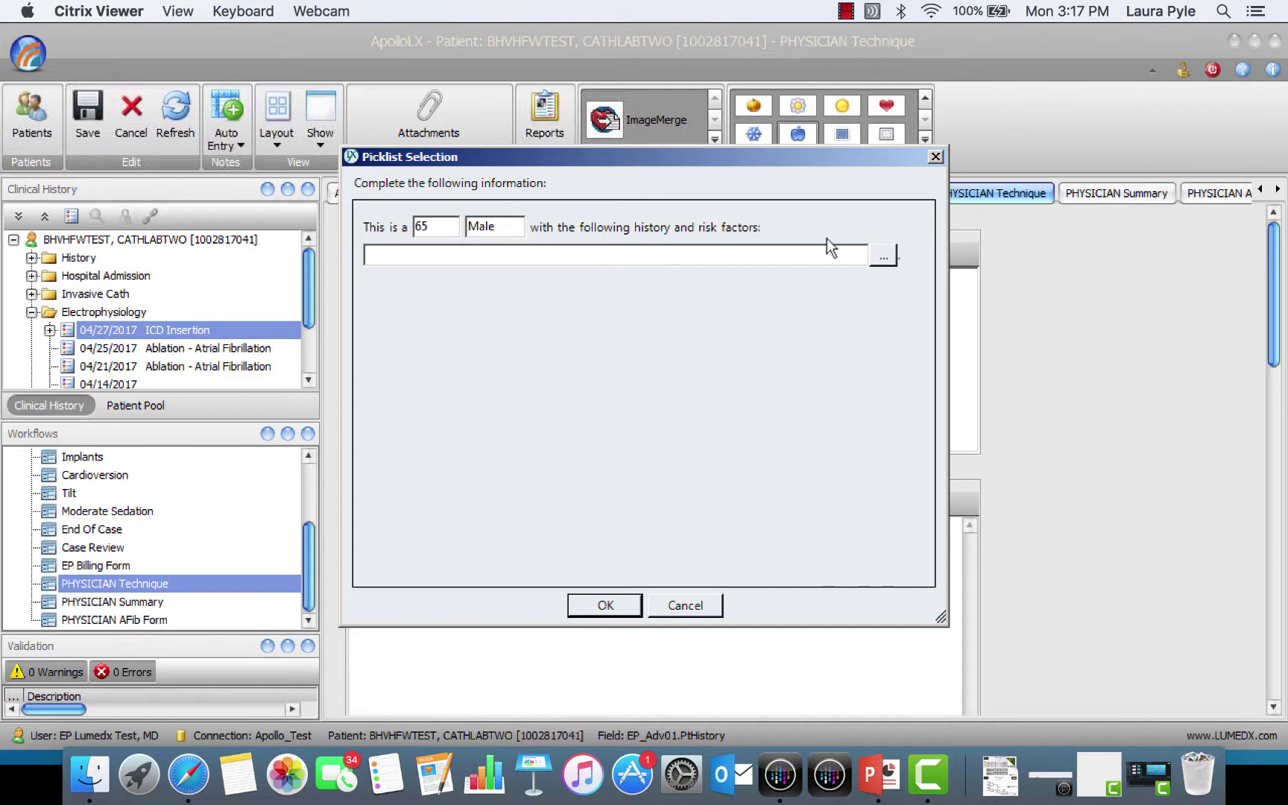
Select atrial tachycardia, multifocal atrial tachycardia and sinus bradycardia as the history and risk factors and insert the completed note into History.
{"action": "left_click", "coordinate": [883, 258]}
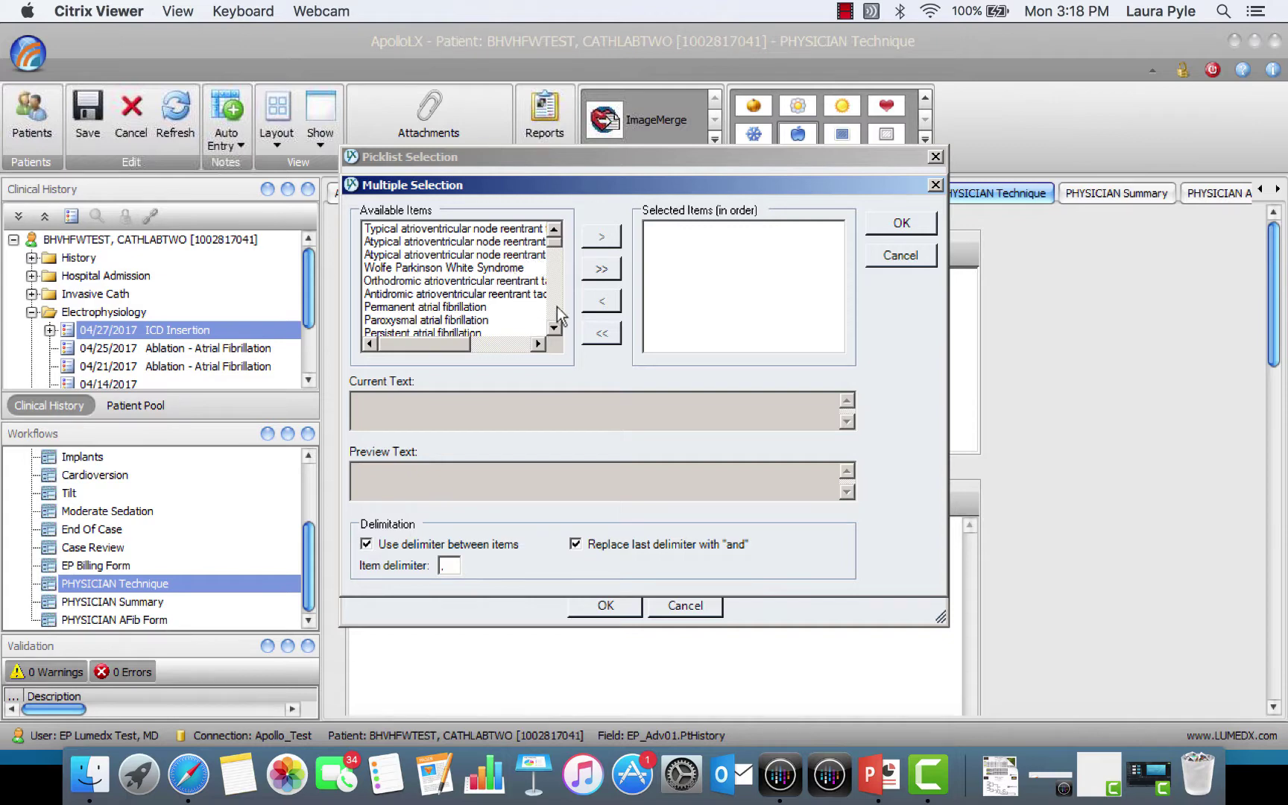
{"action": "scroll", "coordinate": [448, 257], "scroll_direction": "down", "scroll_amount": 3}
{"action": "double_click", "coordinate": [448, 255]}
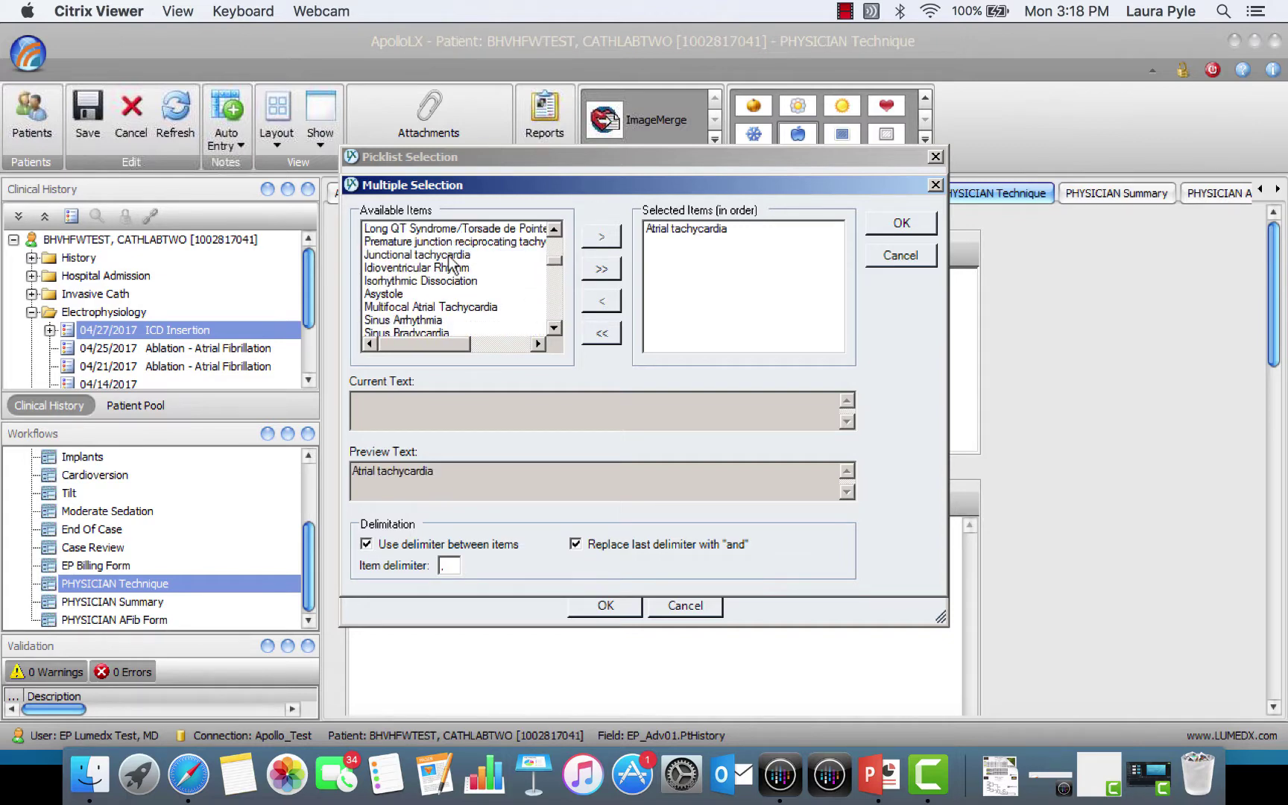
{"action": "double_click", "coordinate": [422, 307]}
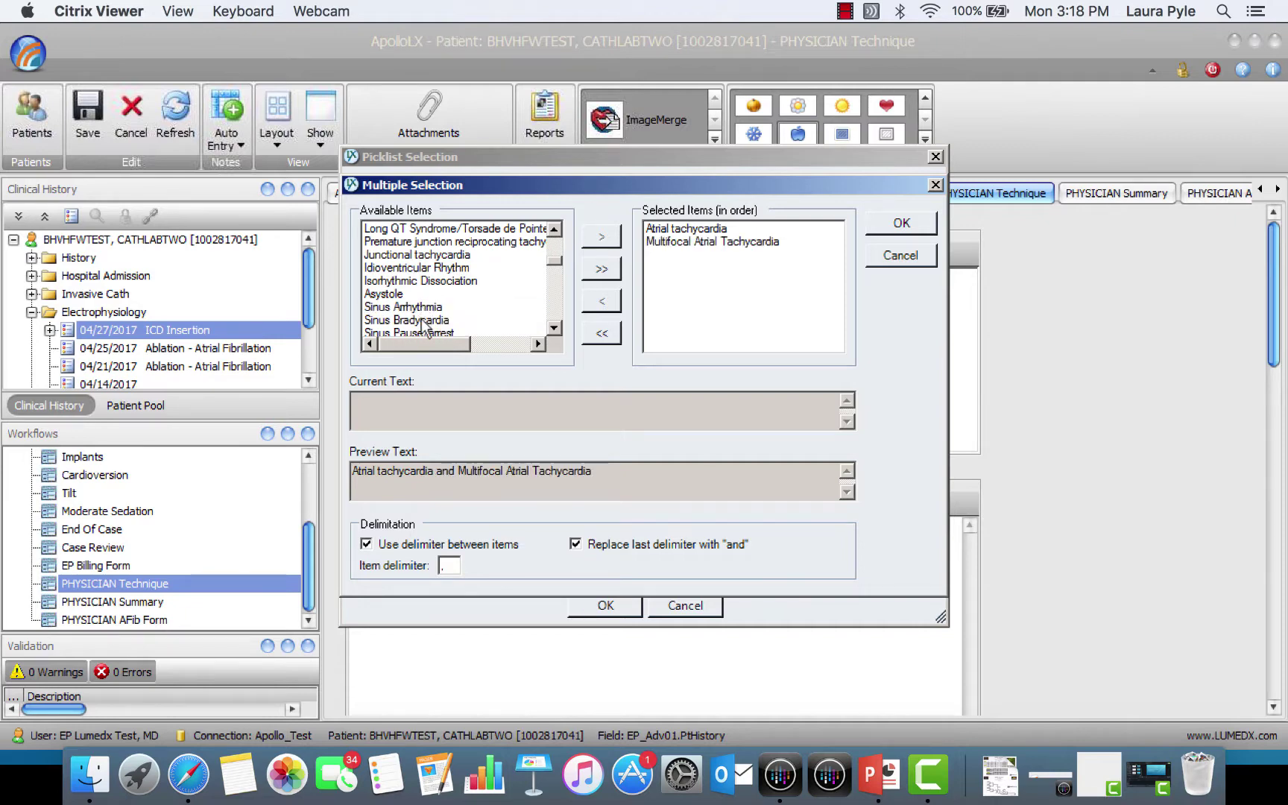
{"action": "double_click", "coordinate": [415, 321]}
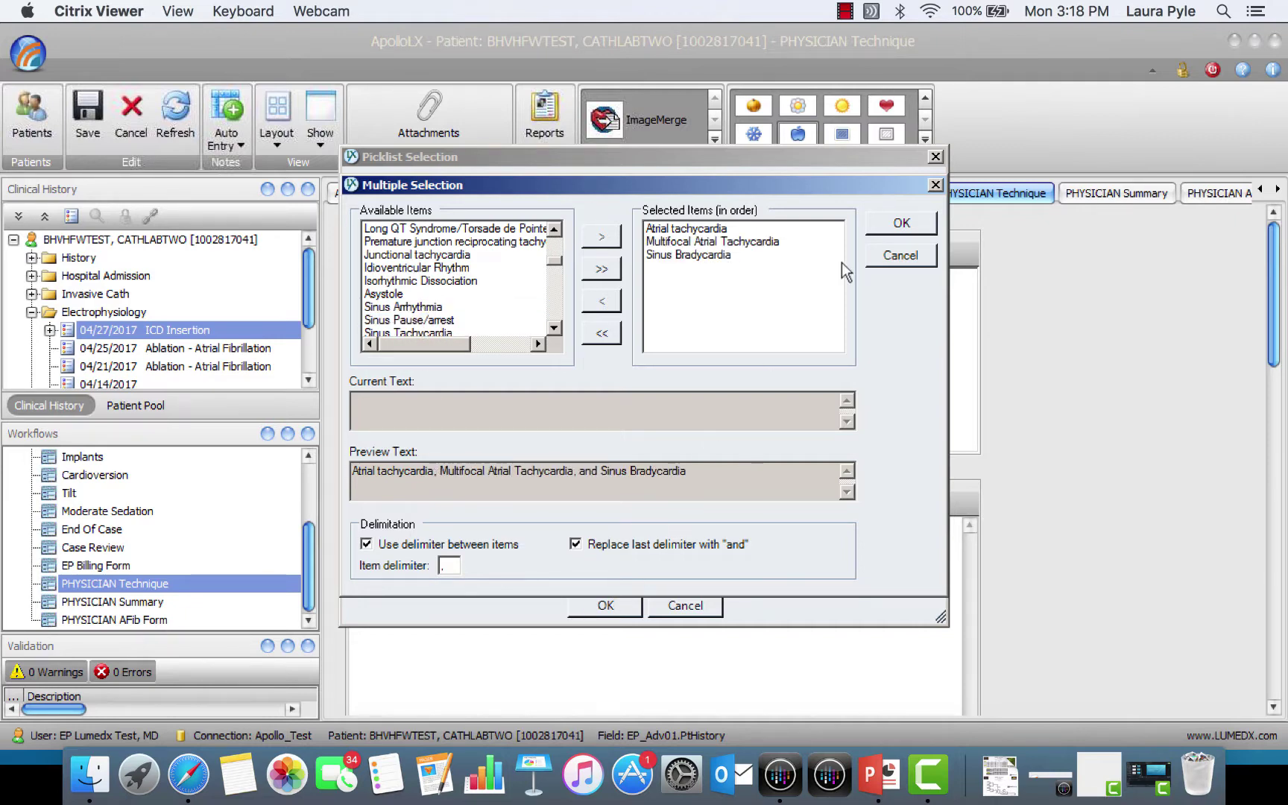
{"action": "left_click", "coordinate": [902, 225]}
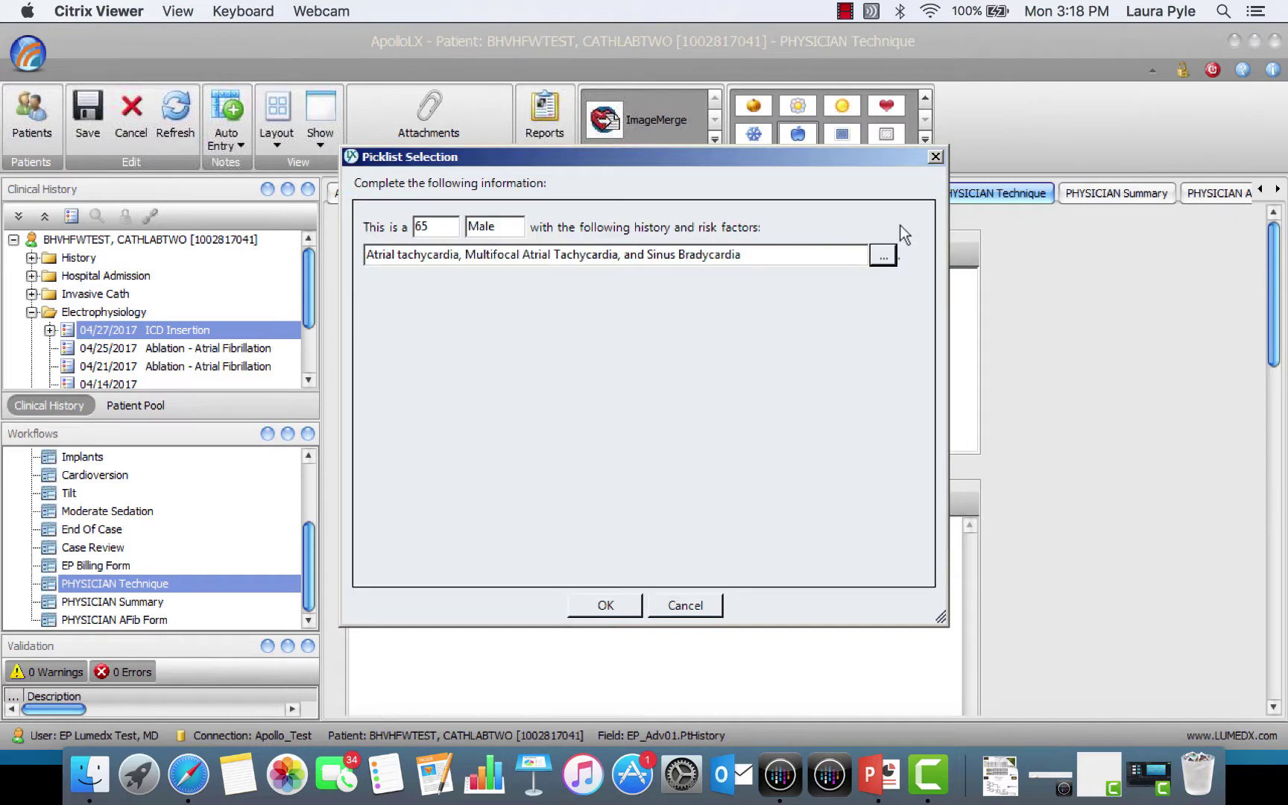
{"action": "left_click", "coordinate": [605, 606]}
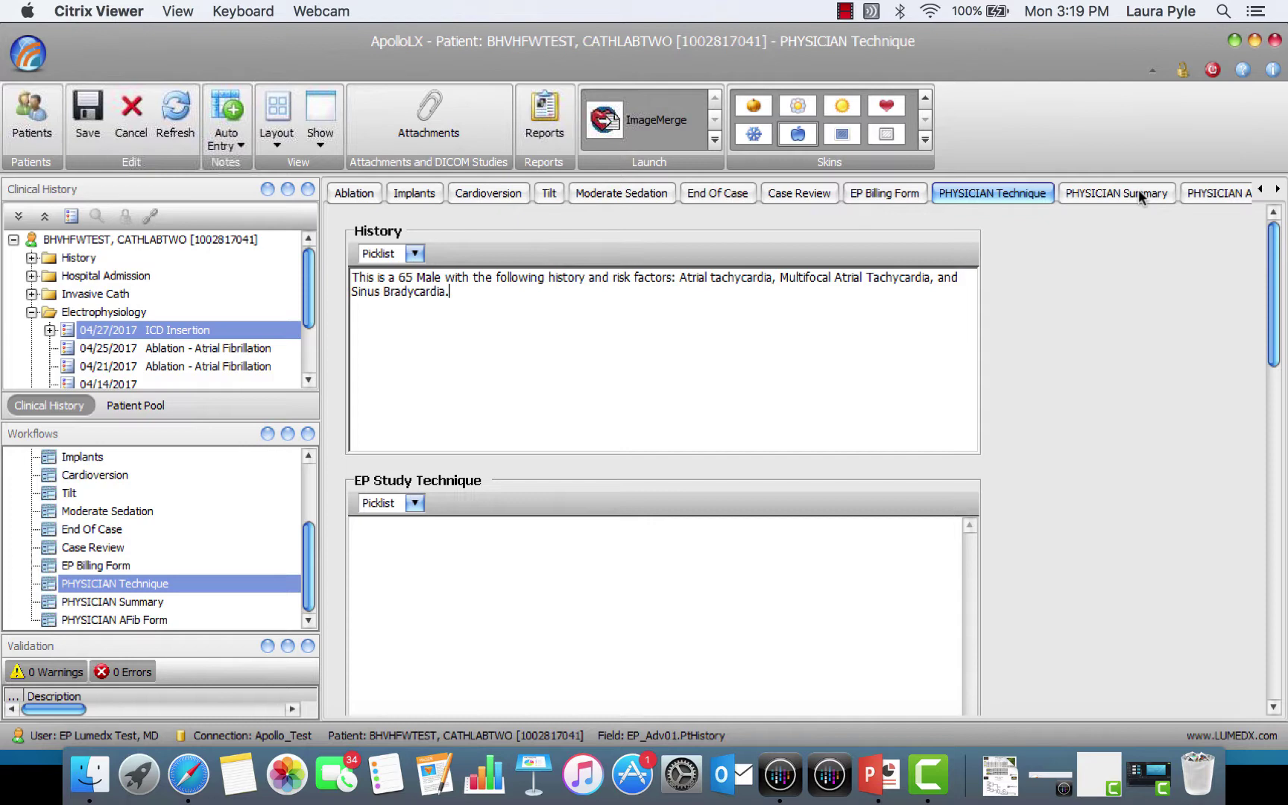
Record Dilated cardiomyopathy (I42.0) as the first Final Diagnosis in the PHYSICIAN Summary.
{"action": "left_click", "coordinate": [1140, 193]}
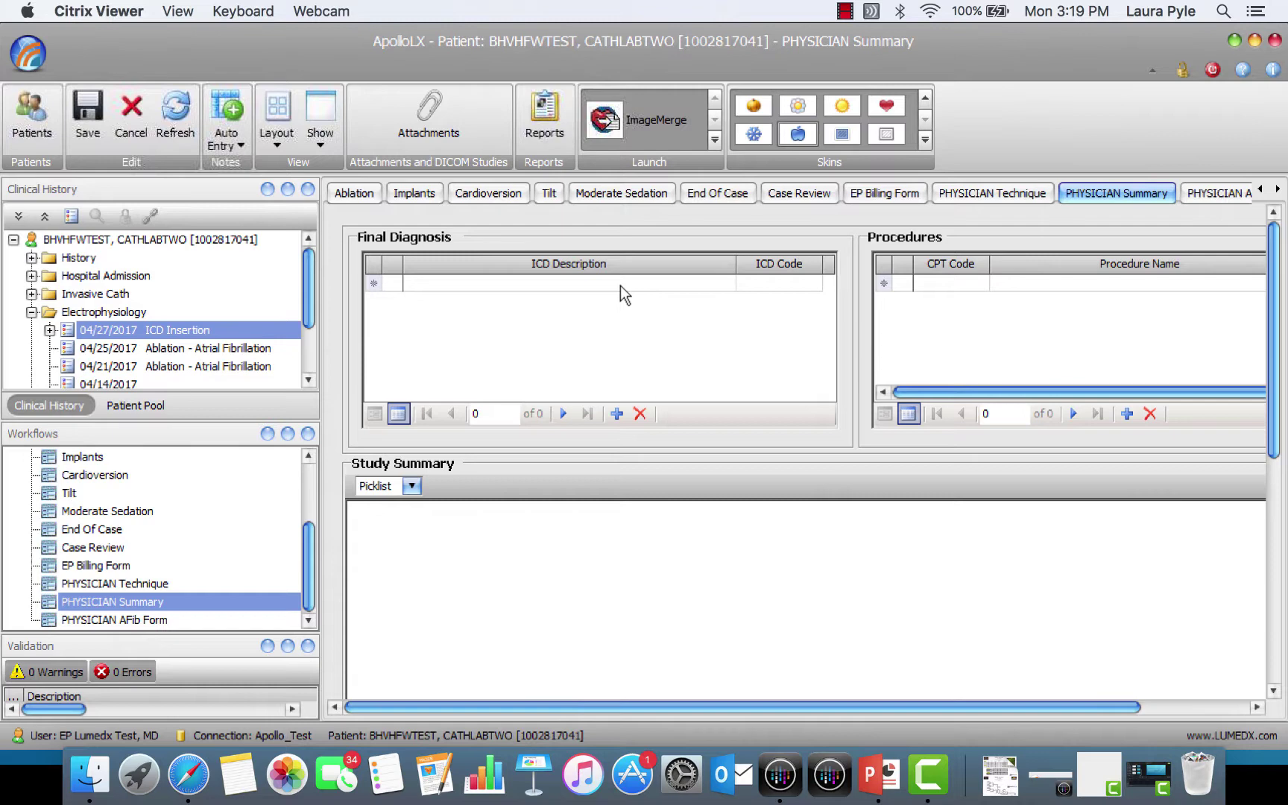
{"action": "left_click", "coordinate": [694, 282]}
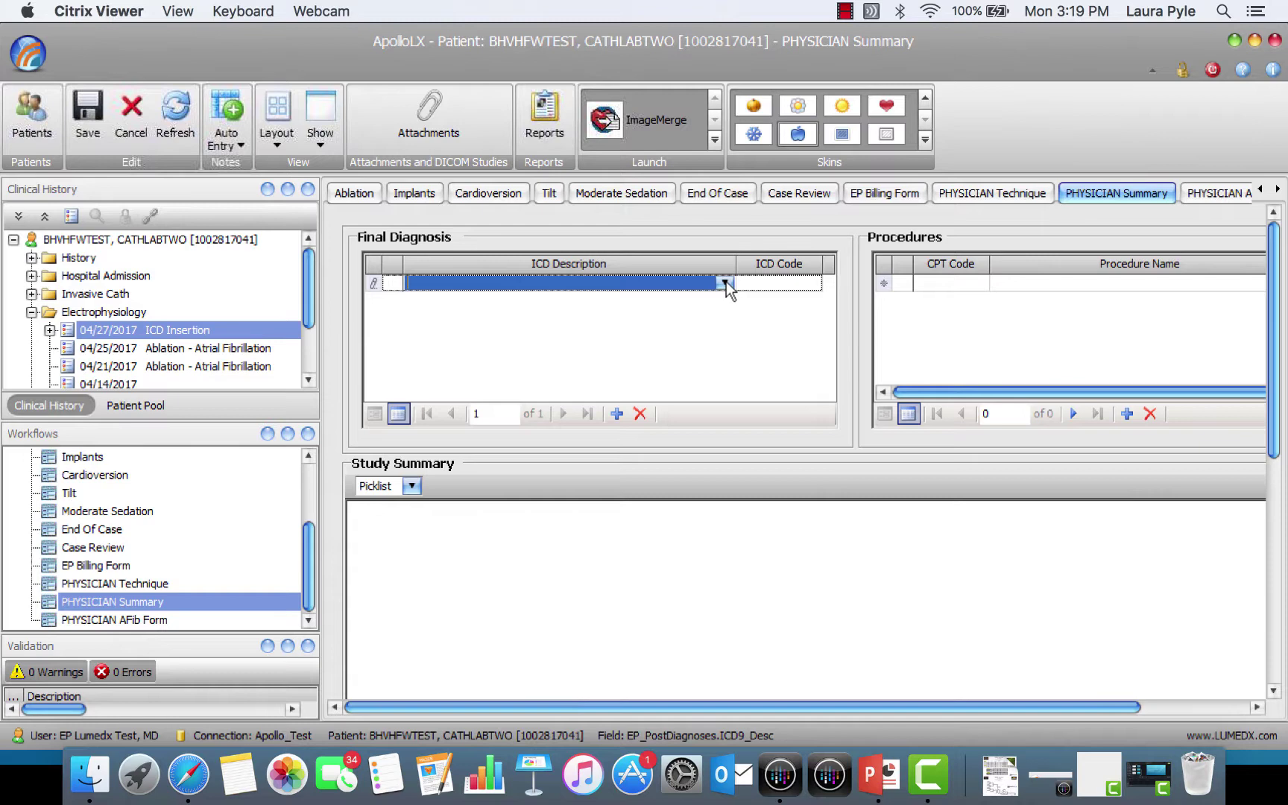
{"action": "left_click", "coordinate": [796, 283]}
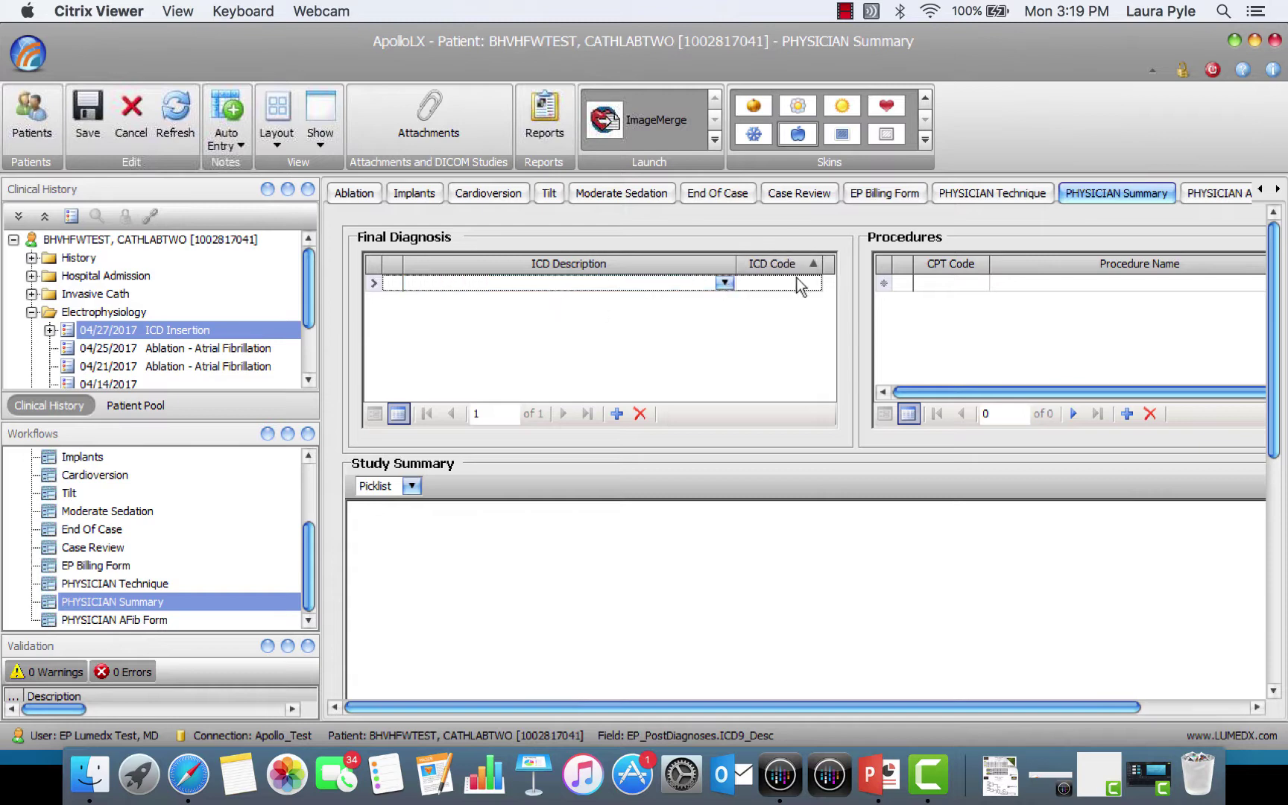
{"action": "left_click", "coordinate": [810, 282]}
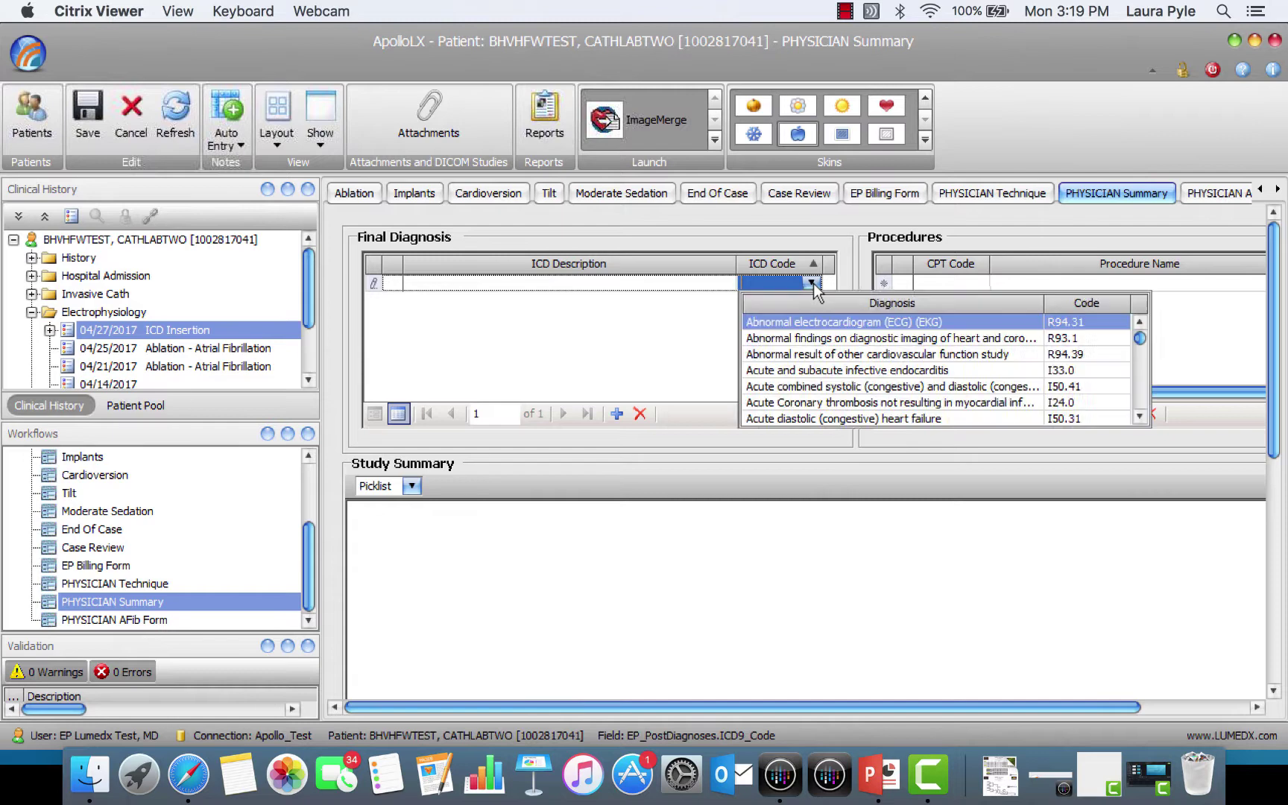
{"action": "left_click", "coordinate": [709, 283]}
{"action": "left_click", "coordinate": [723, 283]}
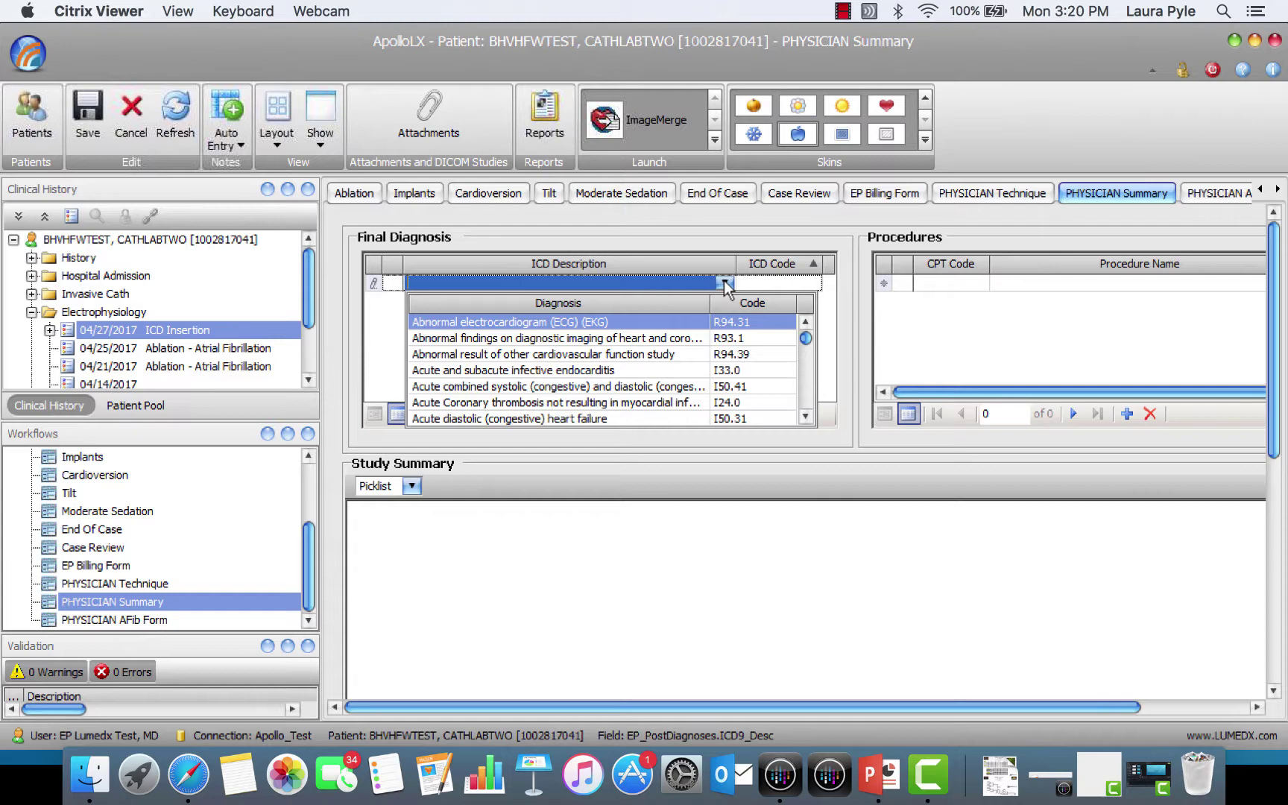
{"action": "type", "text": "dilated"}
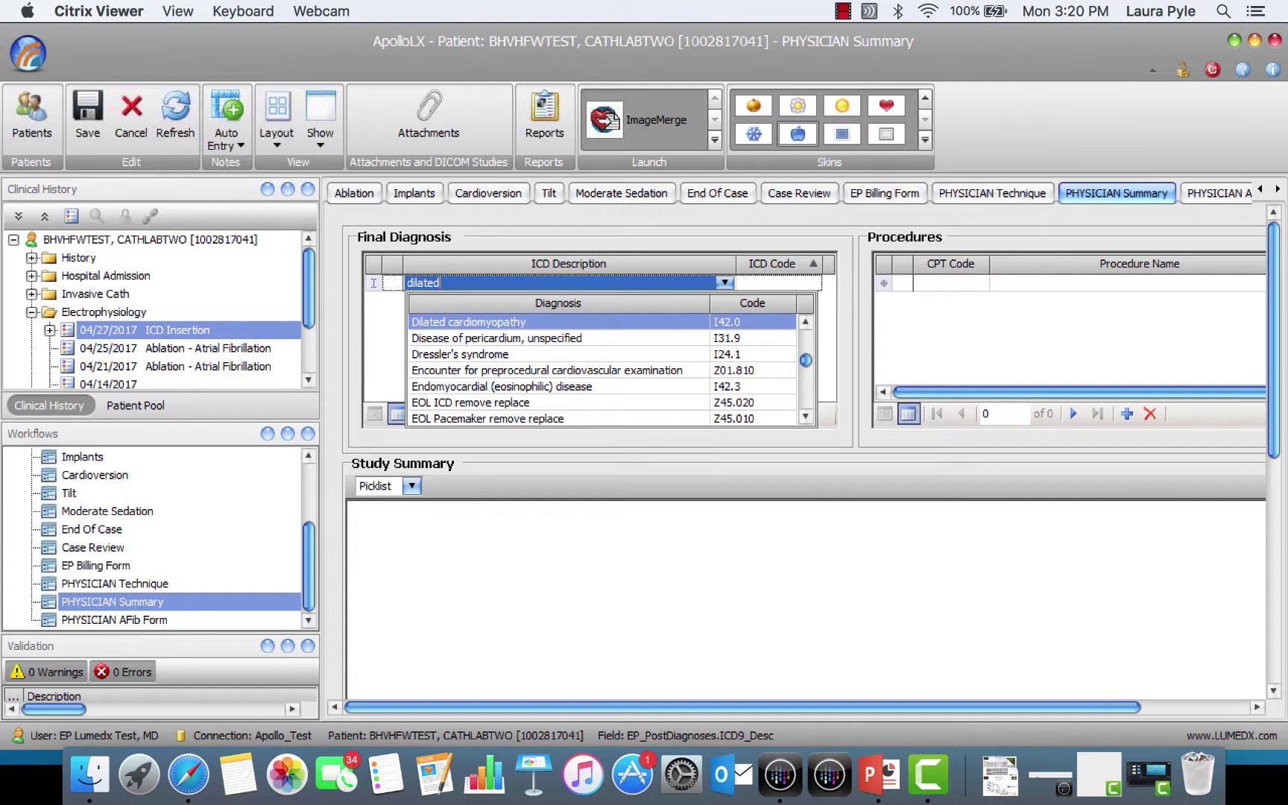
{"action": "left_click", "coordinate": [529, 325]}
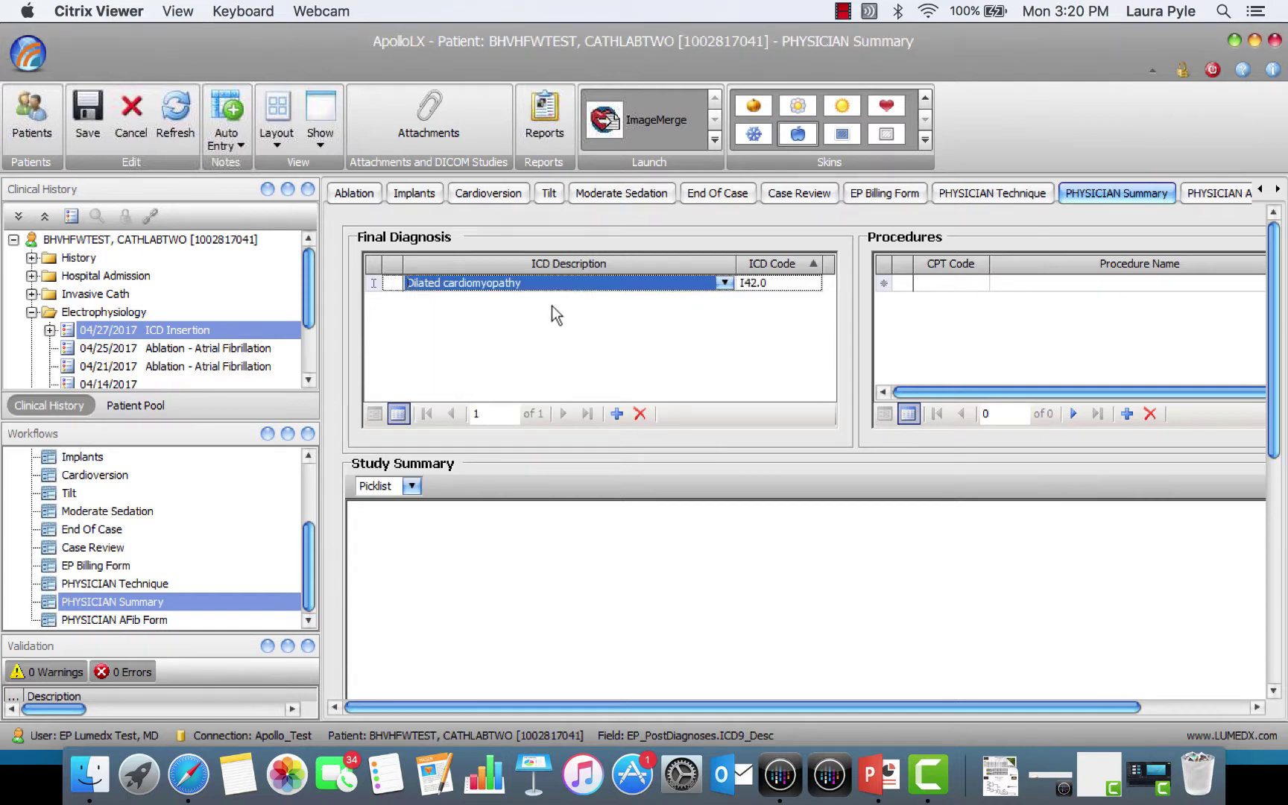
Add Chronic systolic (congestive) heart failure (I50.22) as a second Final Diagnosis.
{"action": "left_click", "coordinate": [617, 414]}
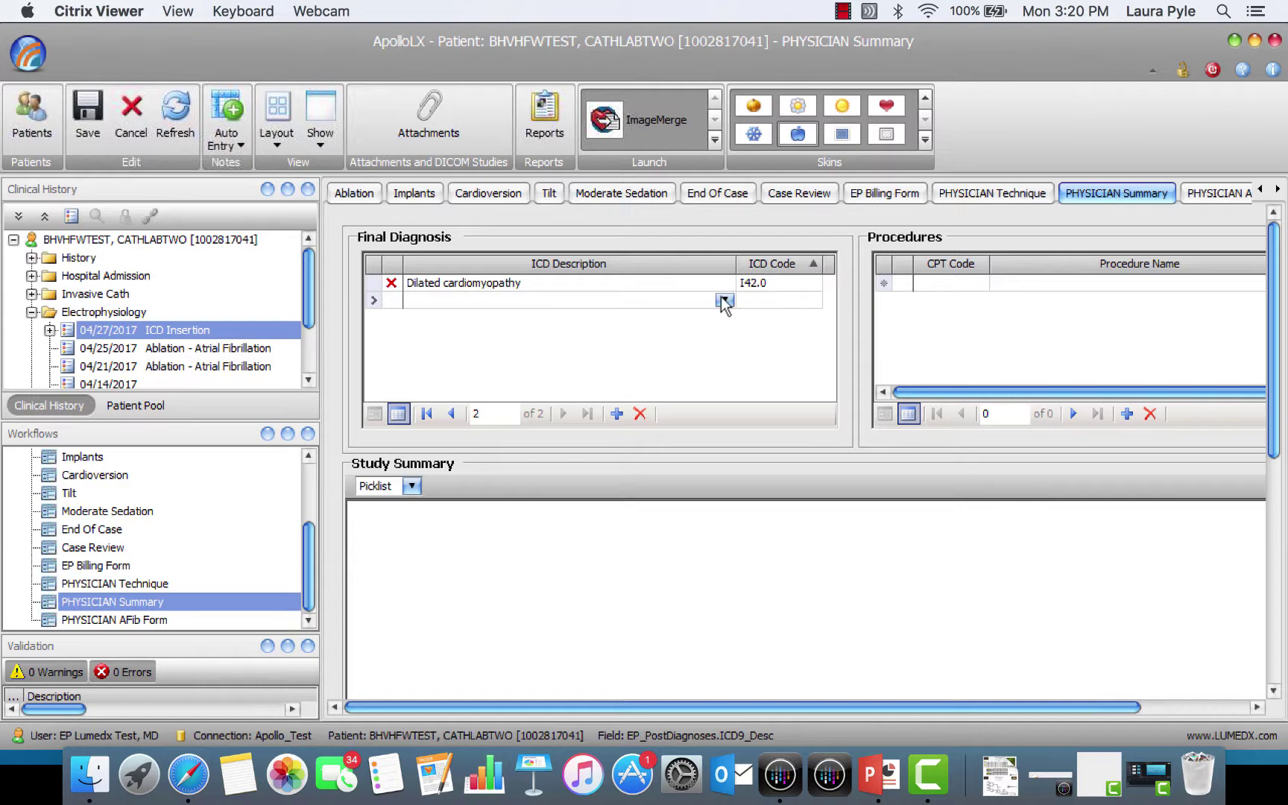
{"action": "left_click", "coordinate": [723, 300]}
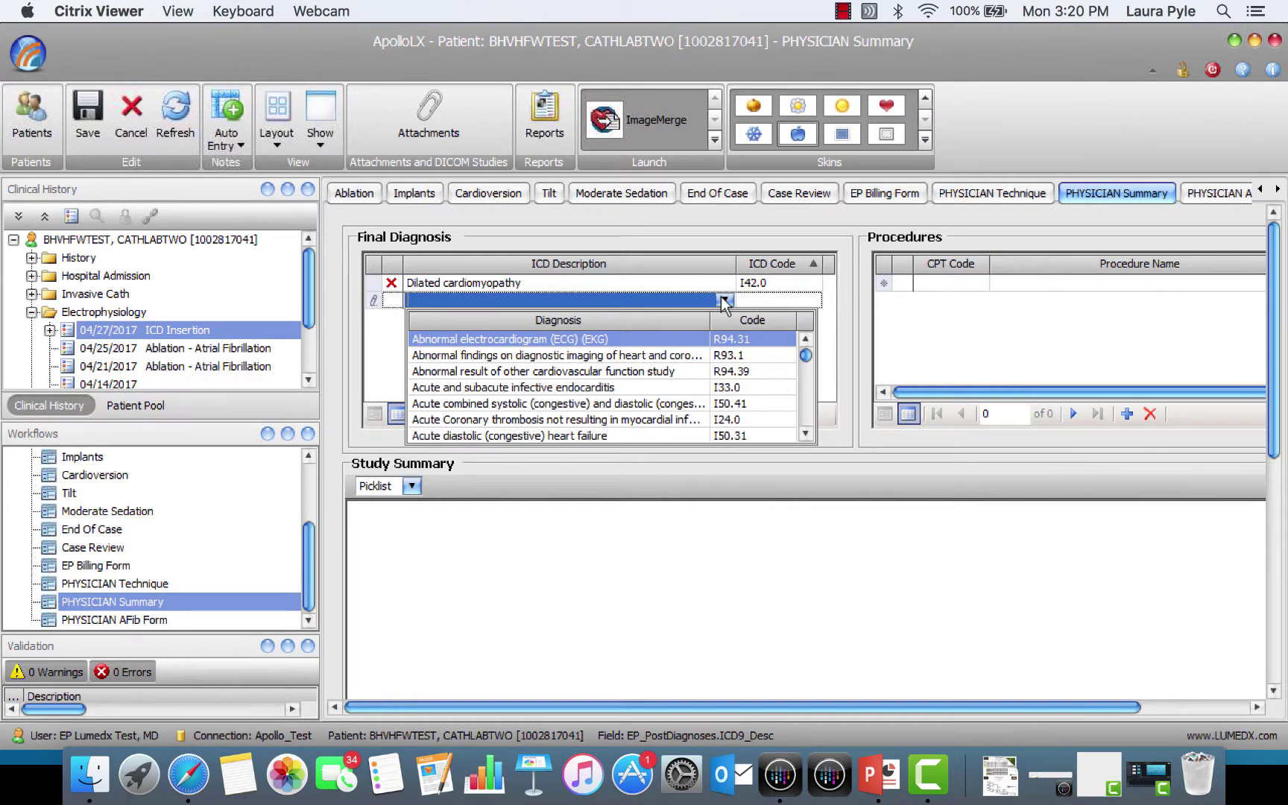
{"action": "type", "text": "chroni"}
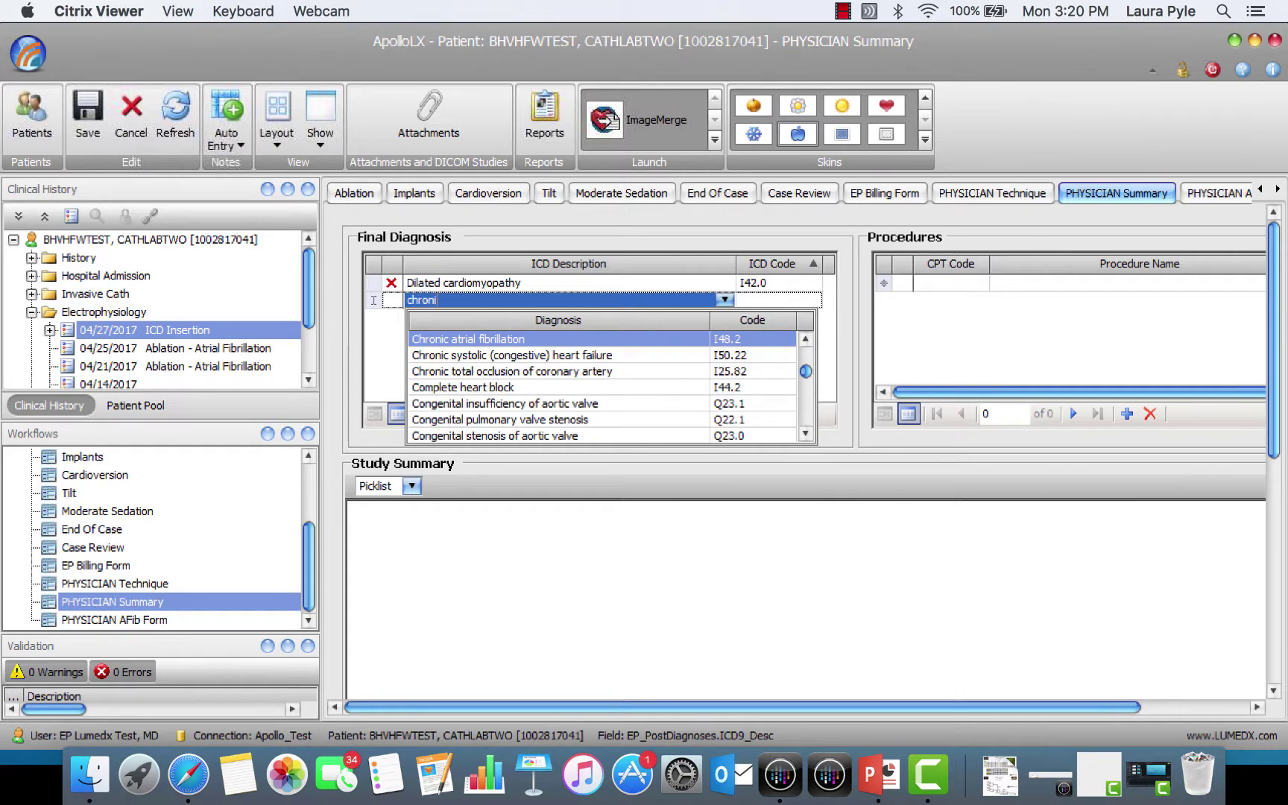
{"action": "type", "text": "c sy"}
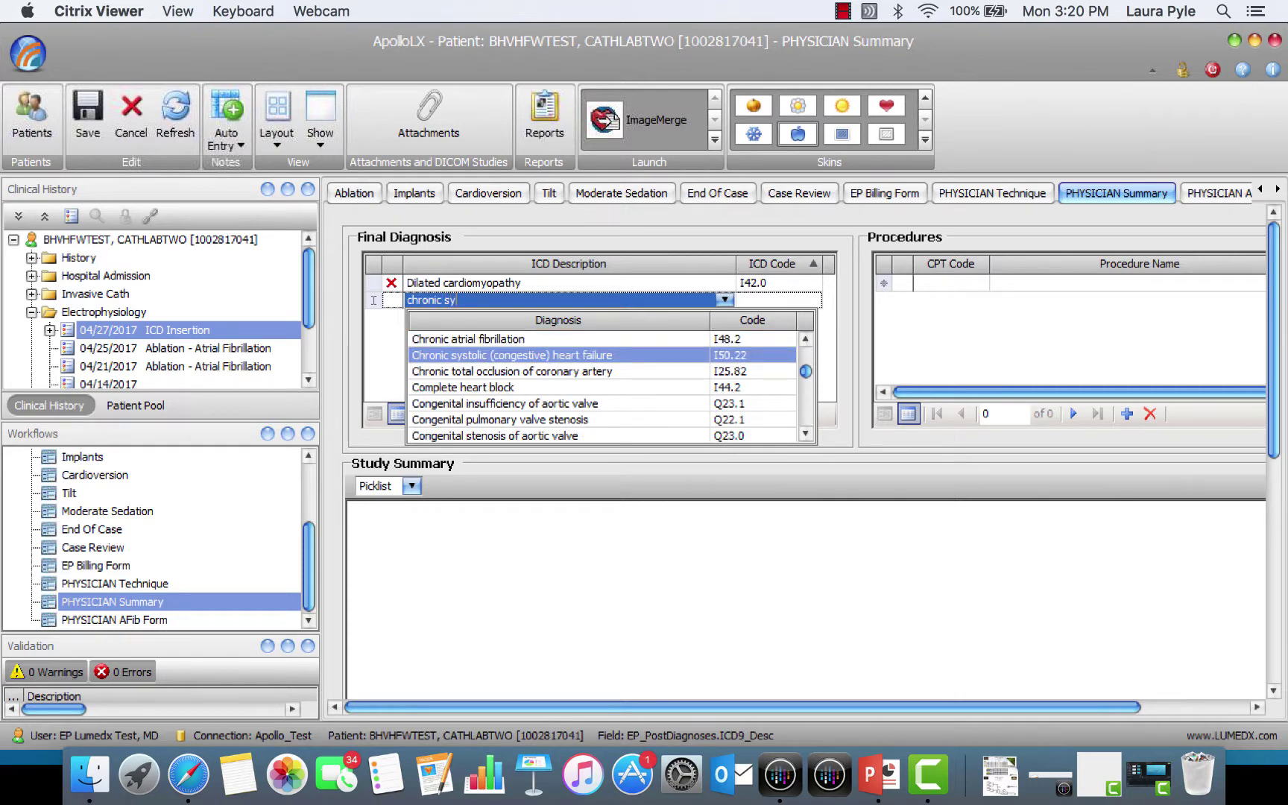
{"action": "left_click", "coordinate": [529, 353]}
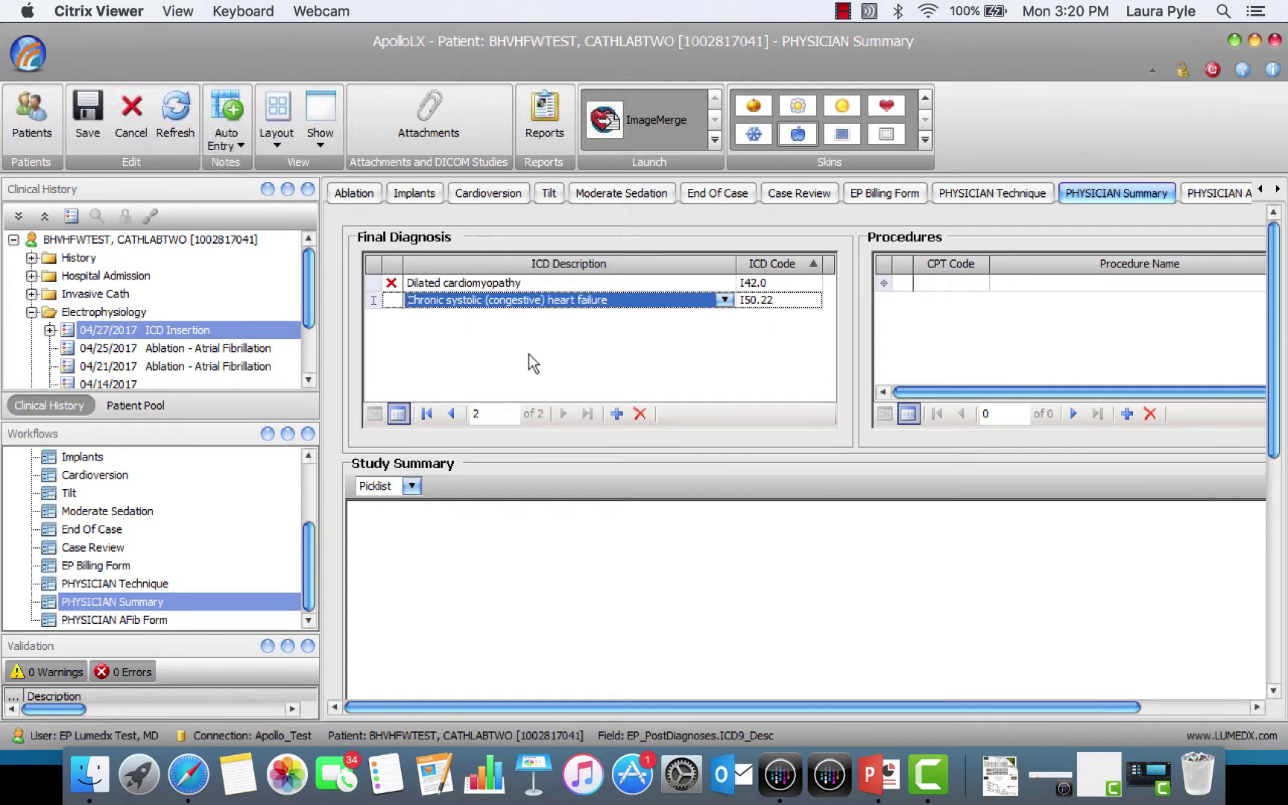
{"action": "left_click", "coordinate": [617, 284]}
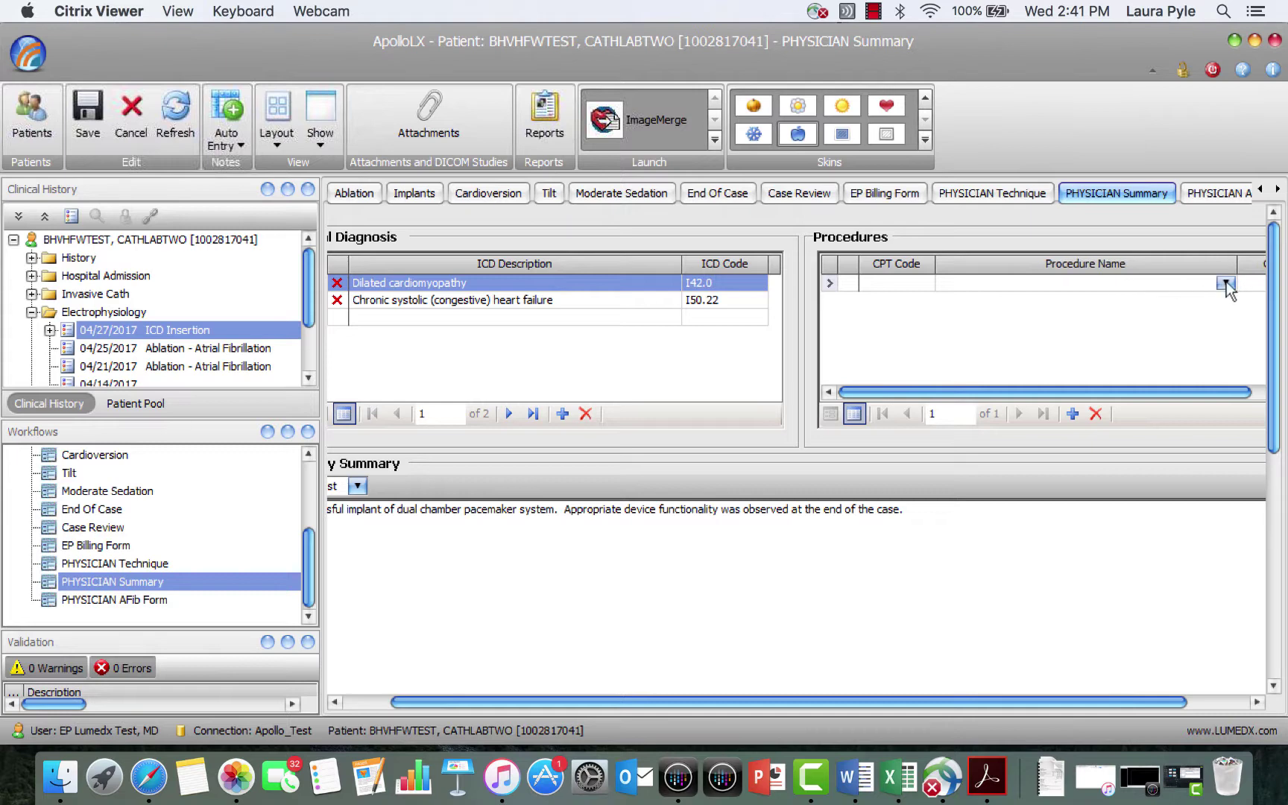
Enter CPT code 33249, Insert or Replace ICD Gen and 1 or 2 leads, as the first procedure.
{"action": "left_click", "coordinate": [919, 282]}
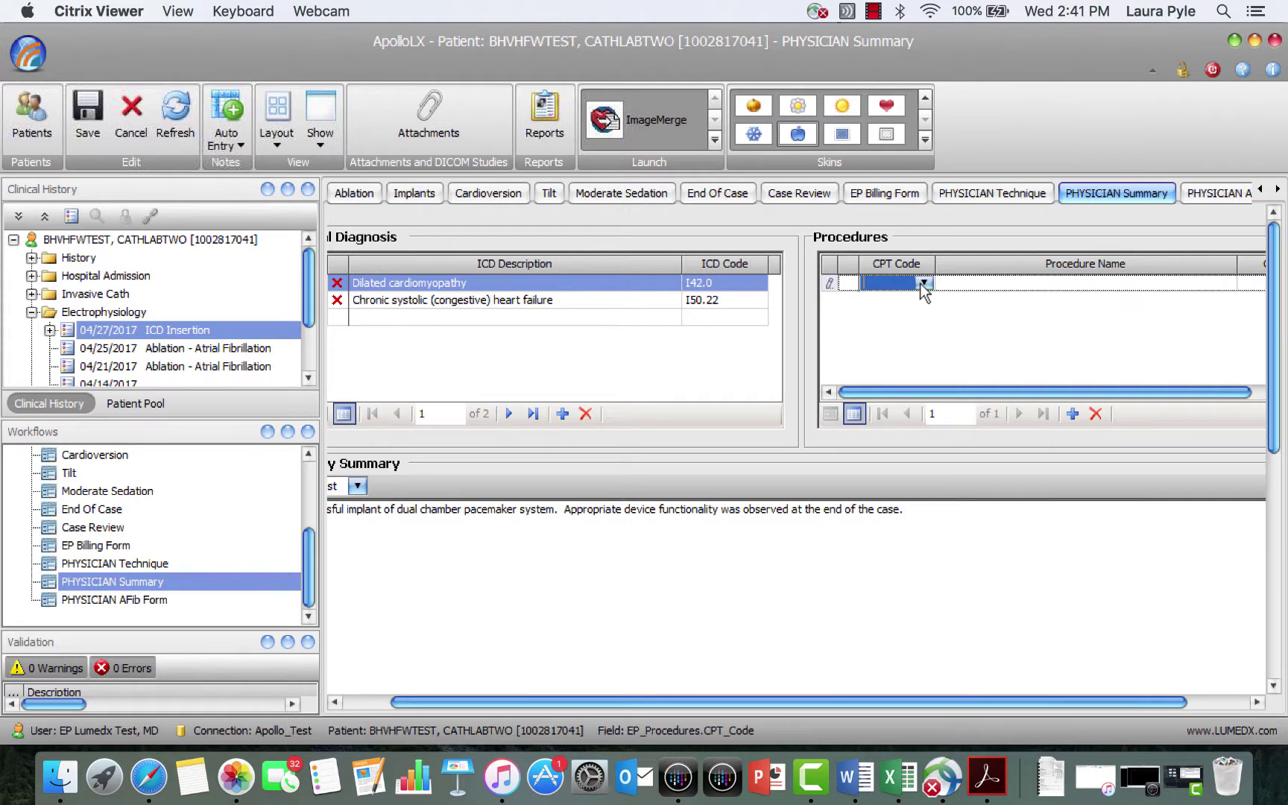
{"action": "left_click", "coordinate": [924, 284]}
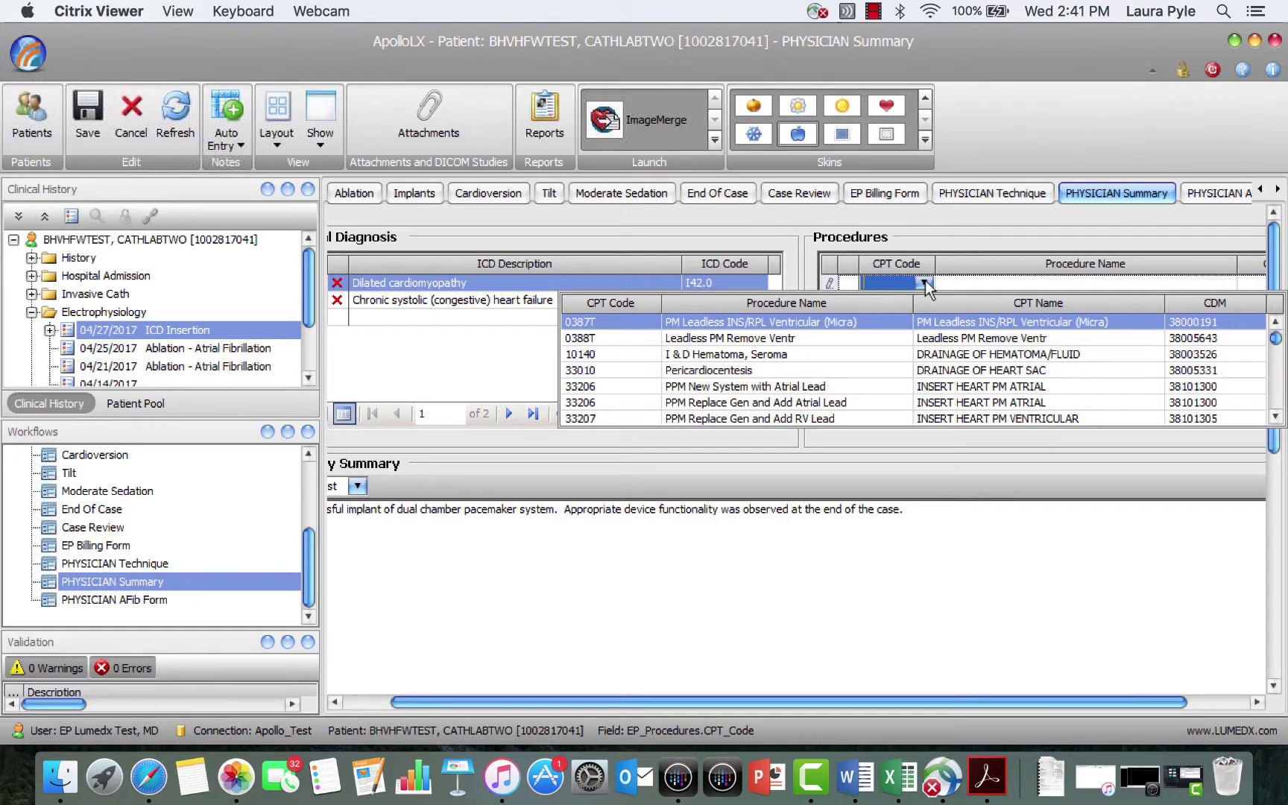
{"action": "type", "text": "33249"}
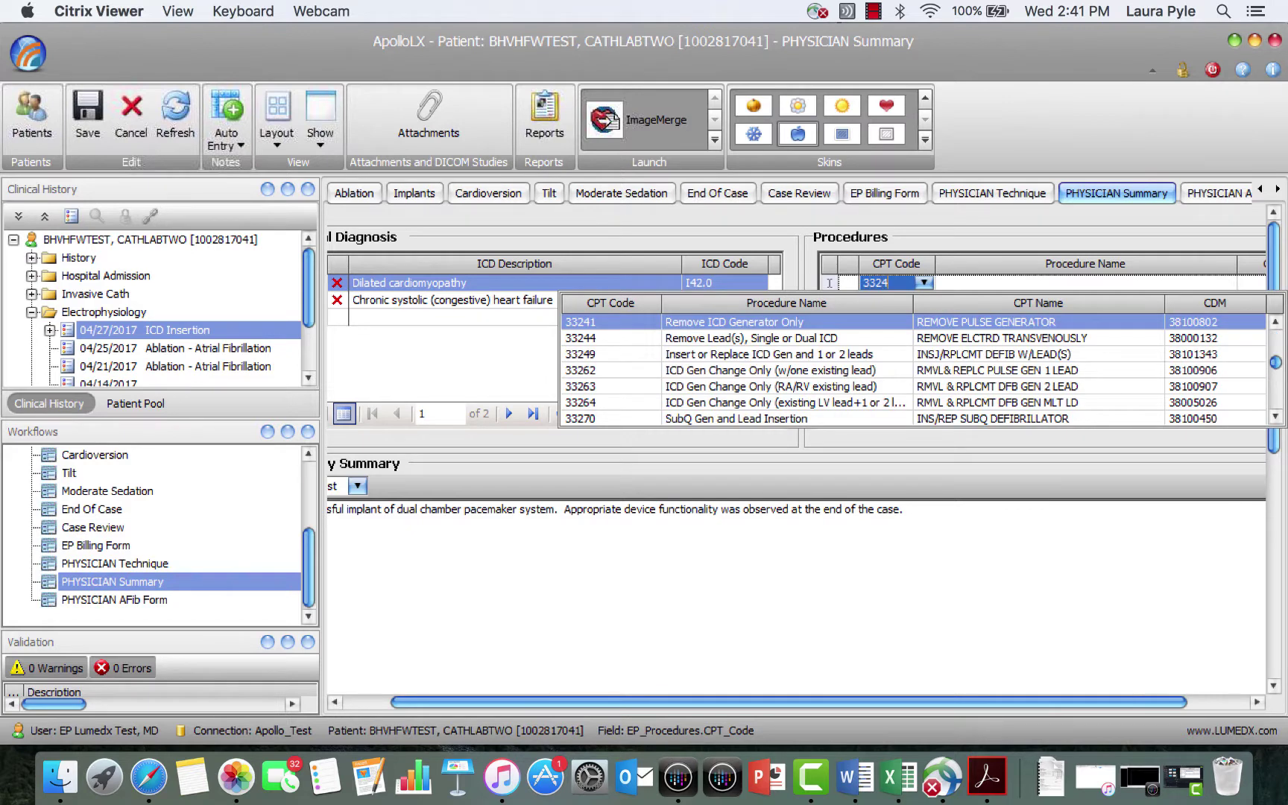
{"action": "left_click", "coordinate": [811, 353]}
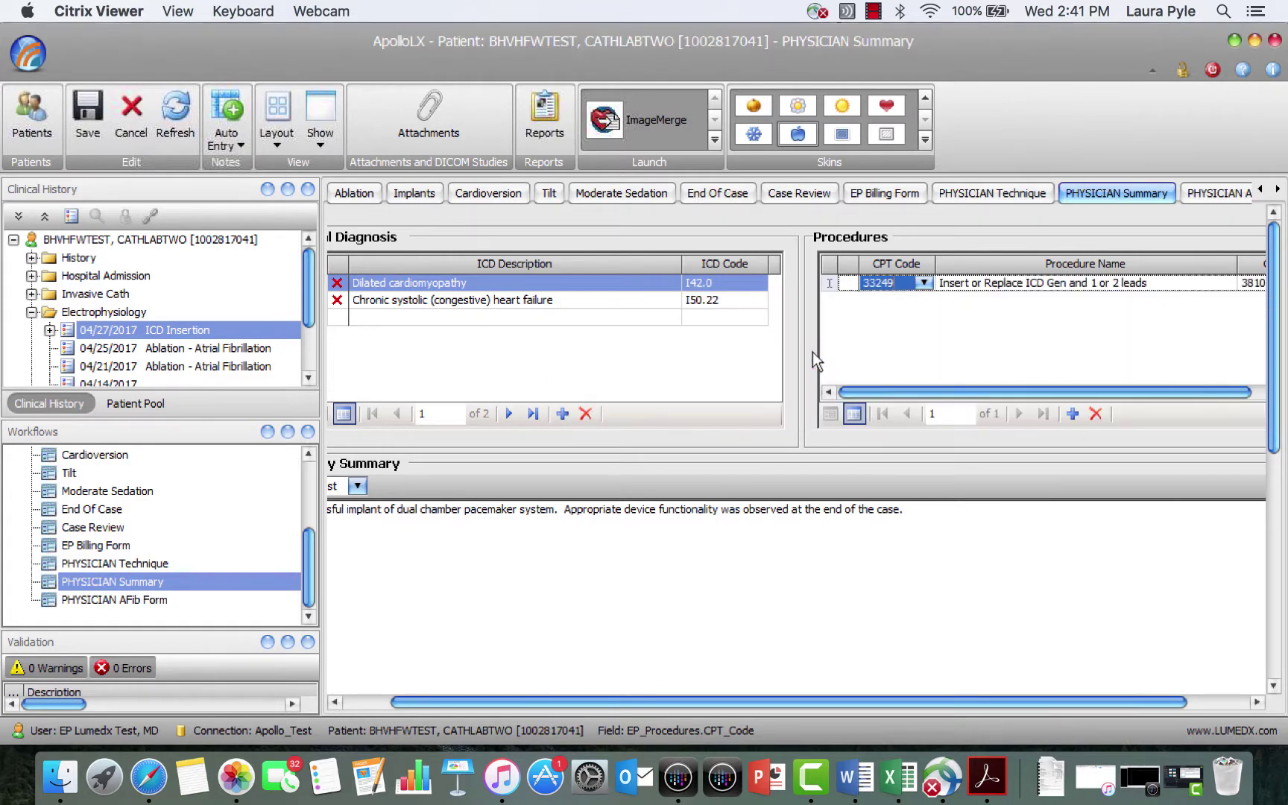
Add a second procedure with CPT code 33225, LV(CS) Lead Addition with new PPM/ICD.
{"action": "left_click", "coordinate": [1073, 416]}
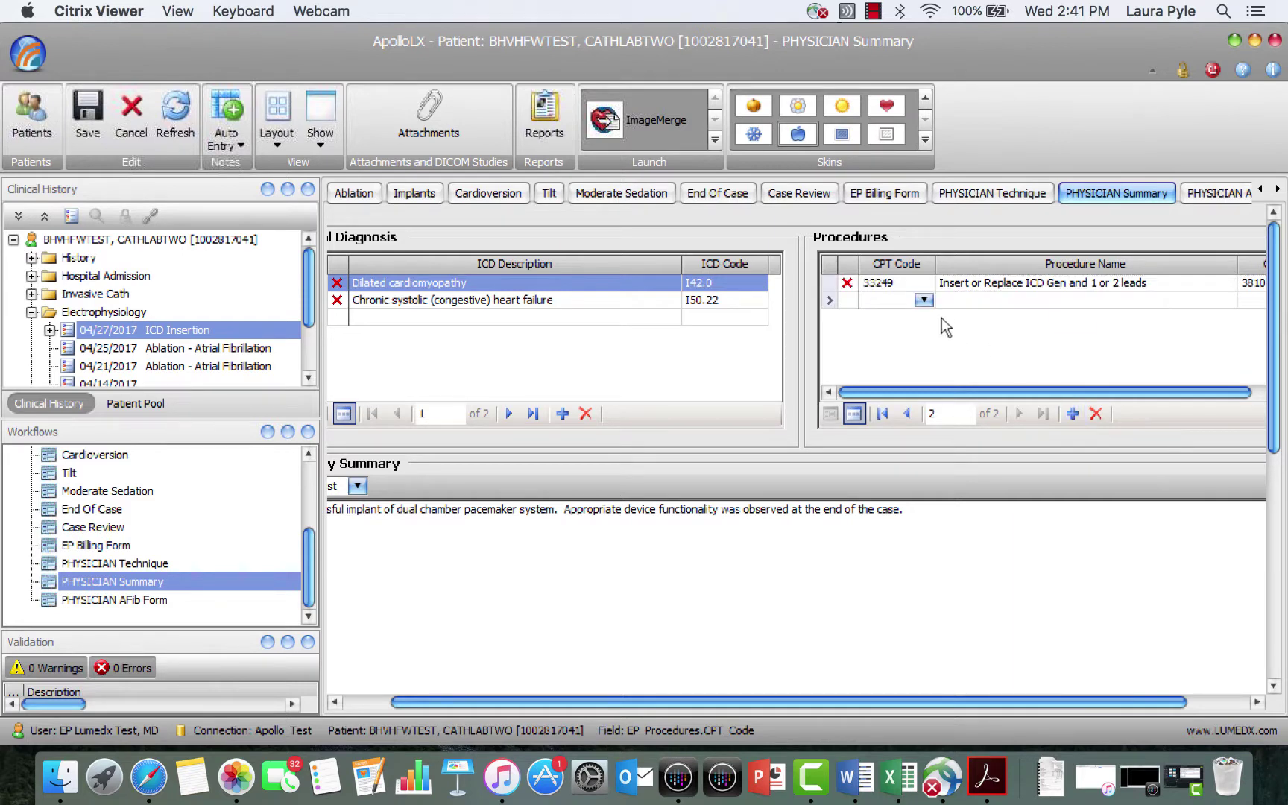
{"action": "left_click", "coordinate": [924, 301]}
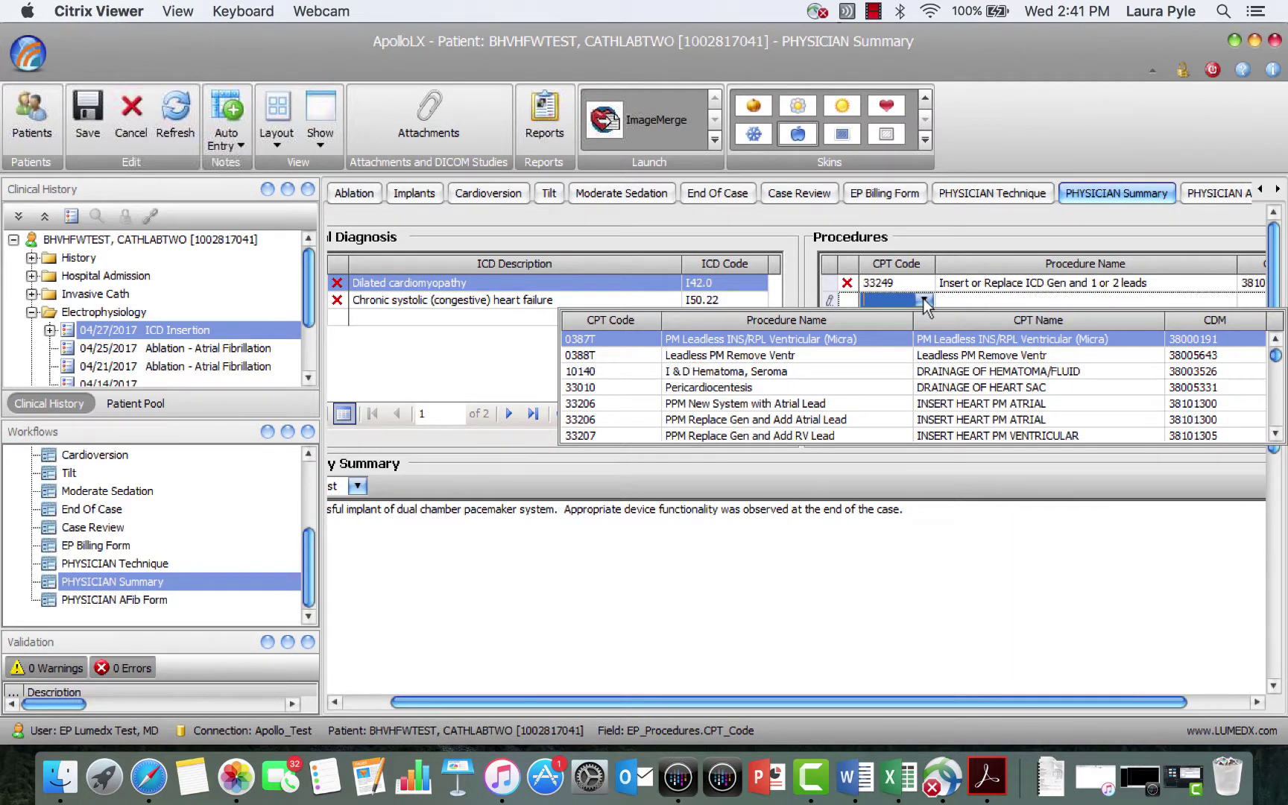
{"action": "type", "text": "33"}
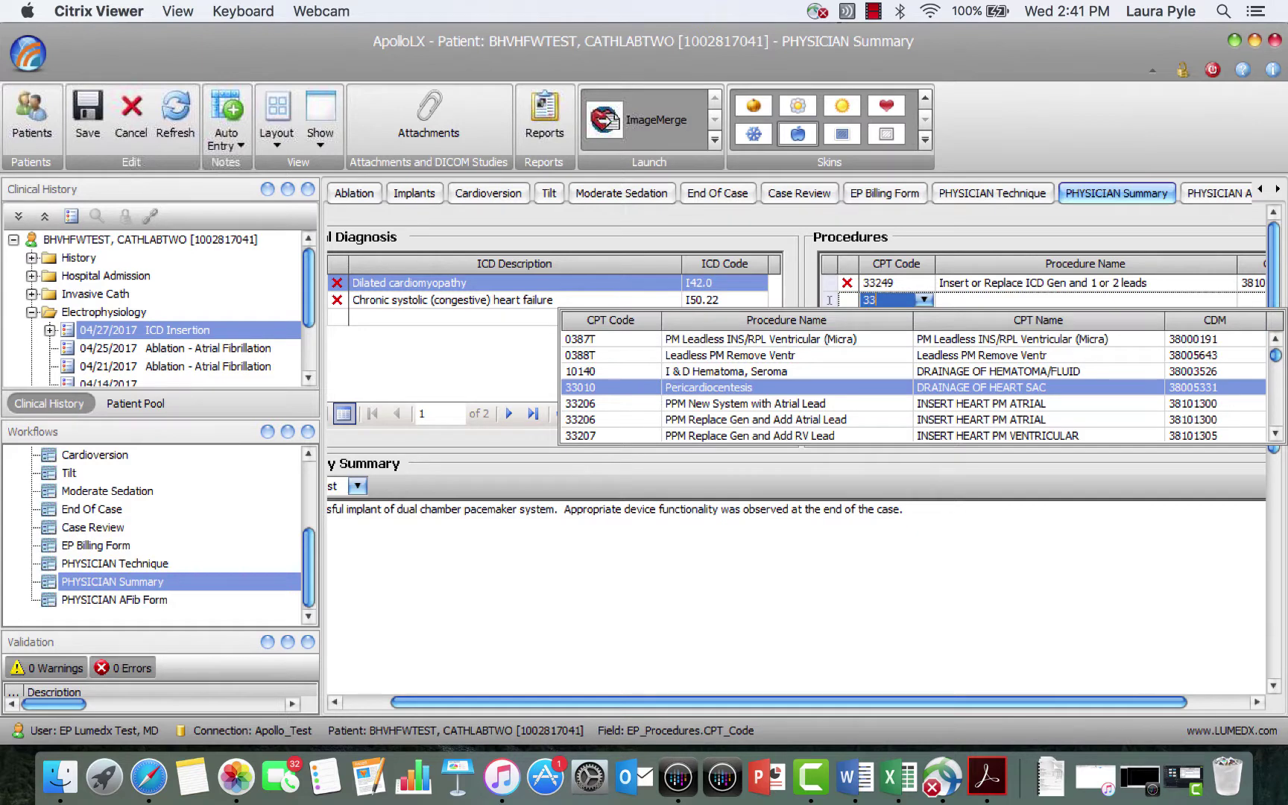
{"action": "type", "text": "225"}
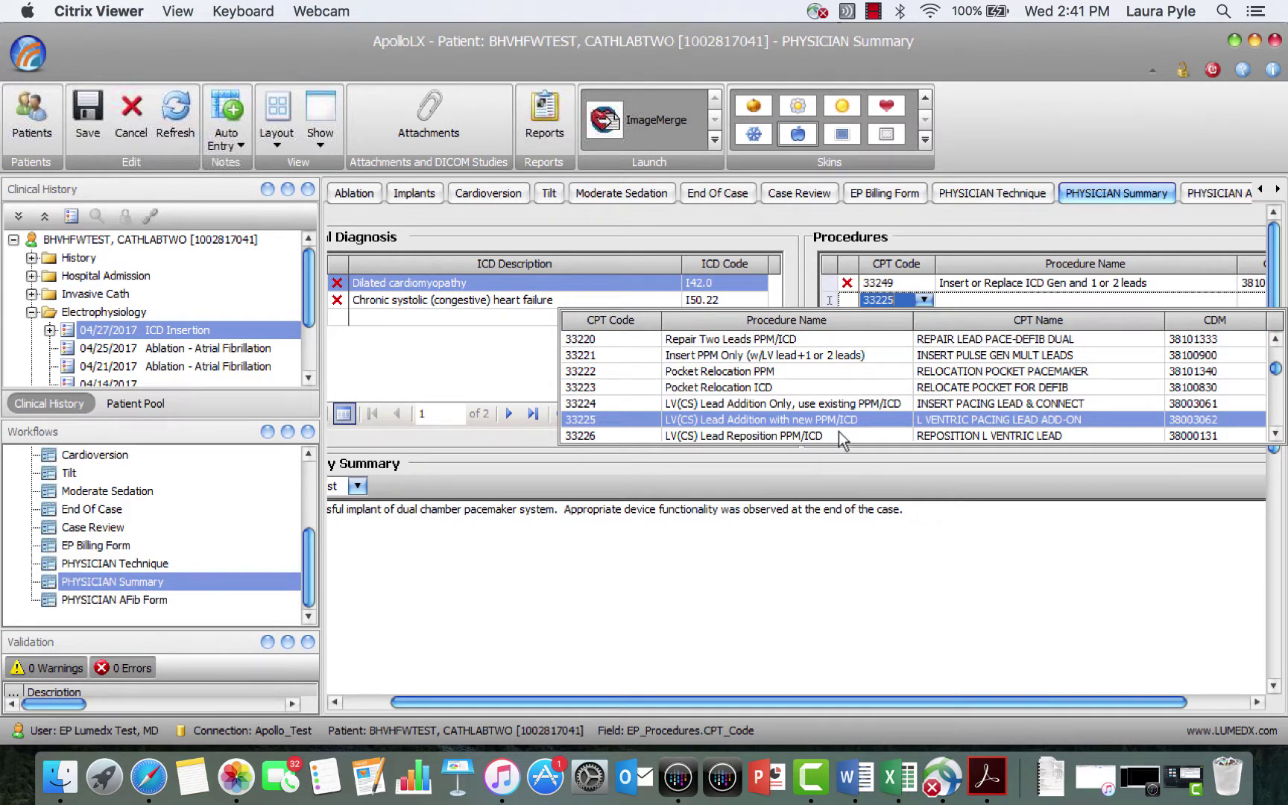
{"action": "left_click", "coordinate": [836, 421]}
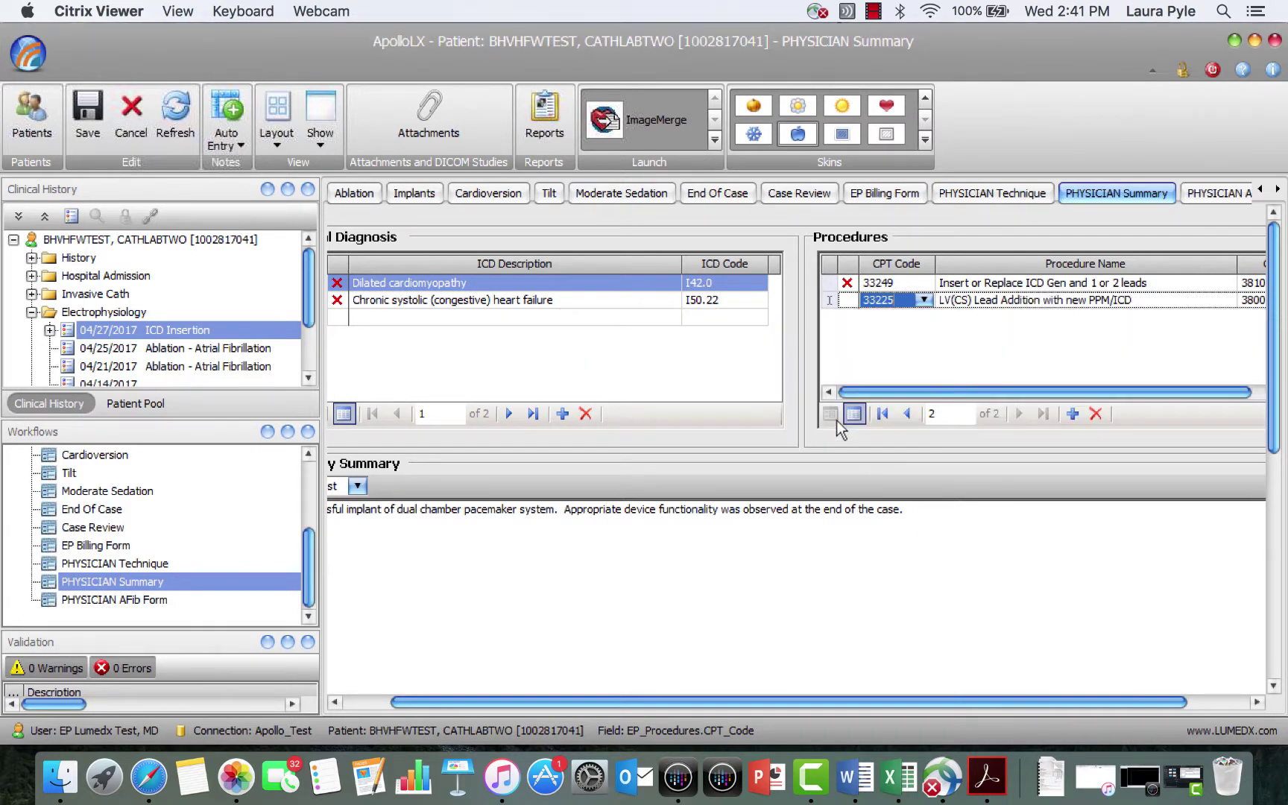
{"action": "left_click", "coordinate": [979, 336]}
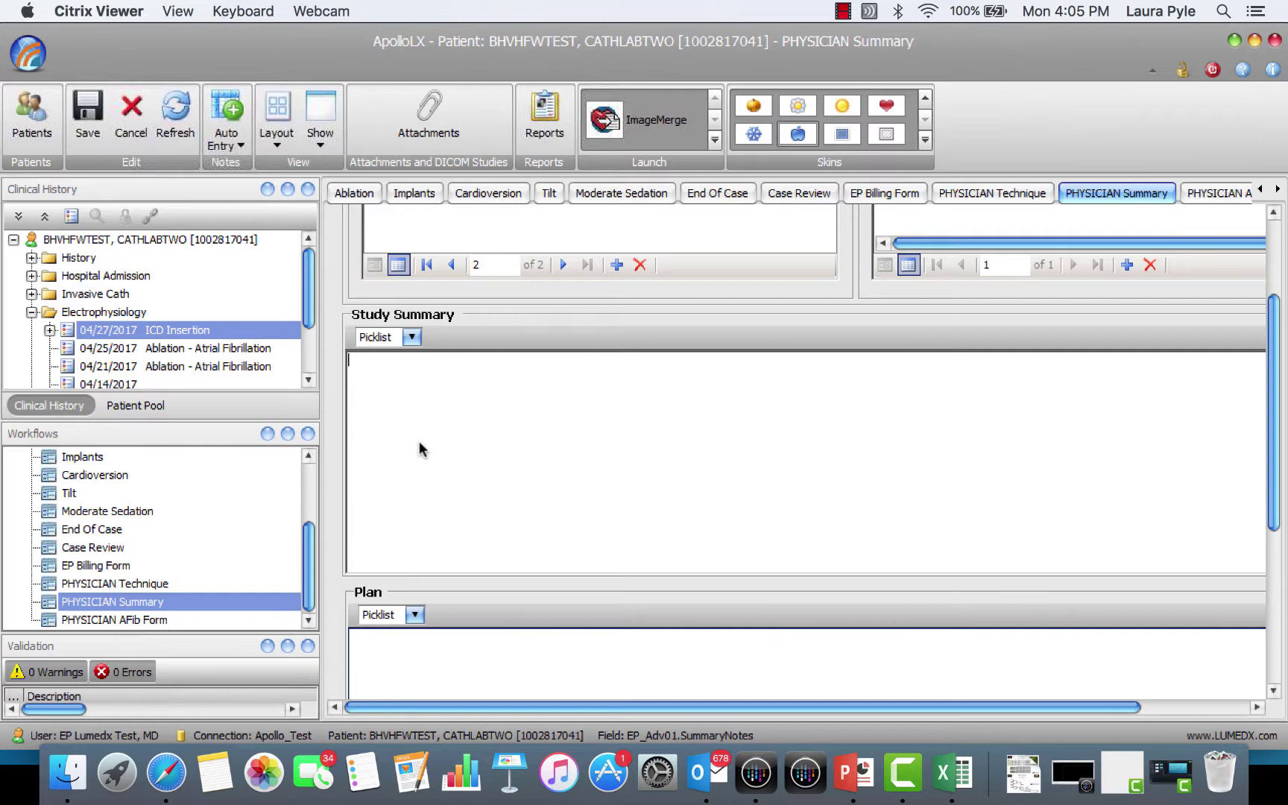
Load the Gen Implant/Replace note from the BSW Summary picklist for the Study Summary.
{"action": "left_click", "coordinate": [412, 338]}
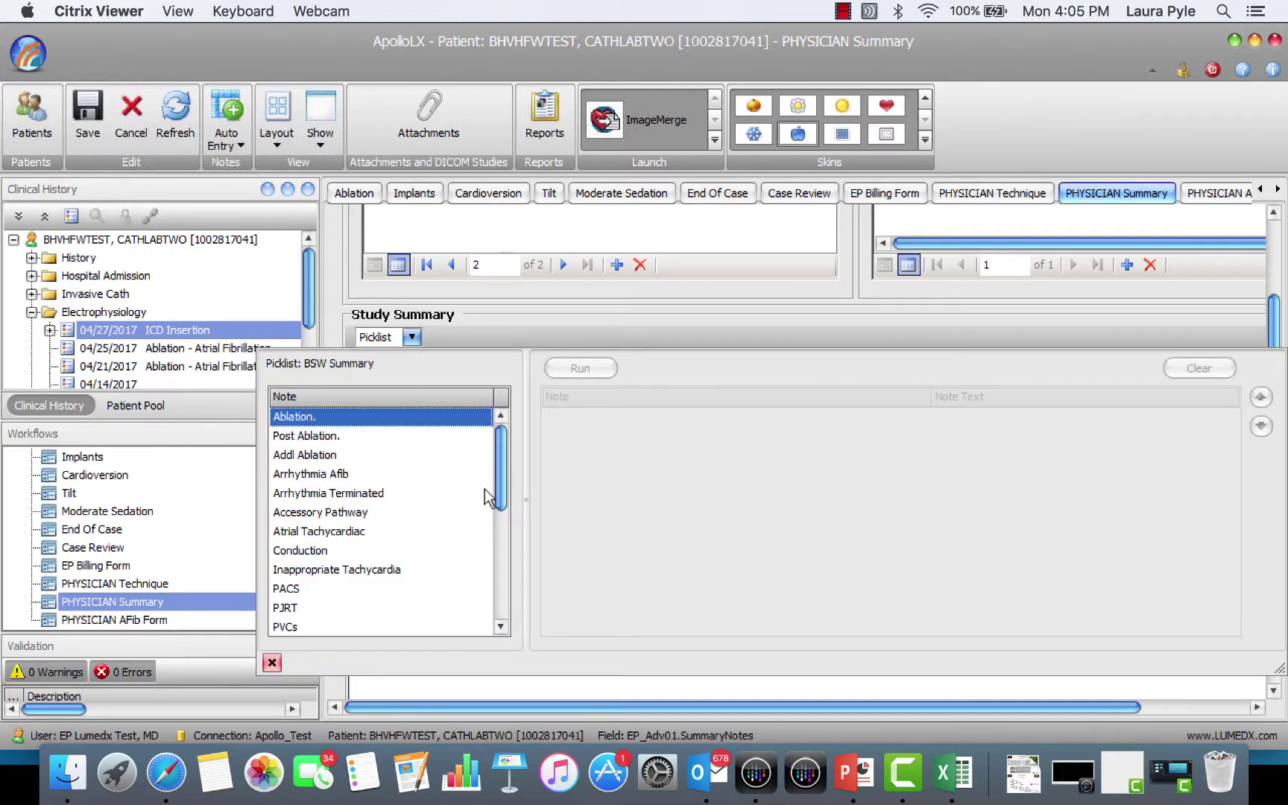
{"action": "scroll", "coordinate": [495, 507], "scroll_direction": "down", "scroll_amount": 5}
{"action": "left_click", "coordinate": [302, 588]}
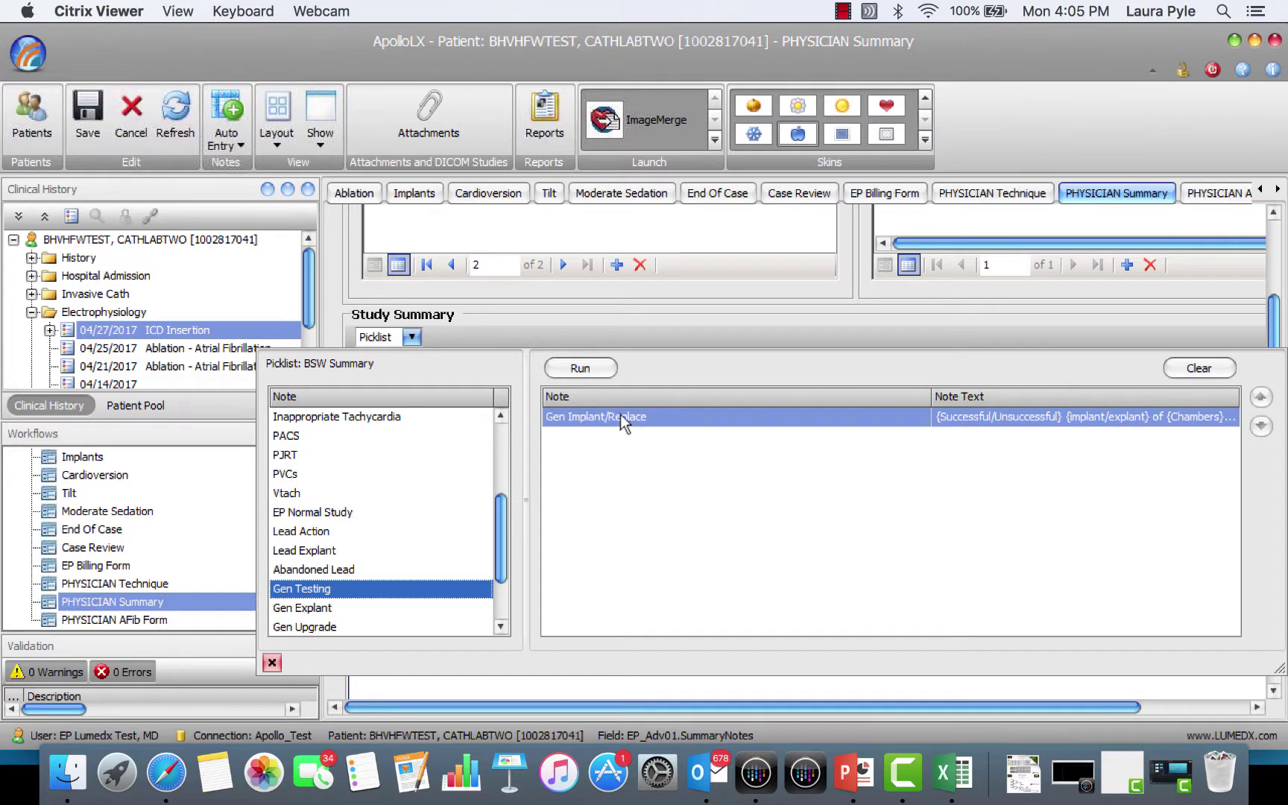
{"action": "left_click", "coordinate": [584, 370]}
Complete the Study Summary note as Successful implant of dual chamber pacemaker system with Appropriate device functionality, and insert it.
{"action": "left_click", "coordinate": [457, 227]}
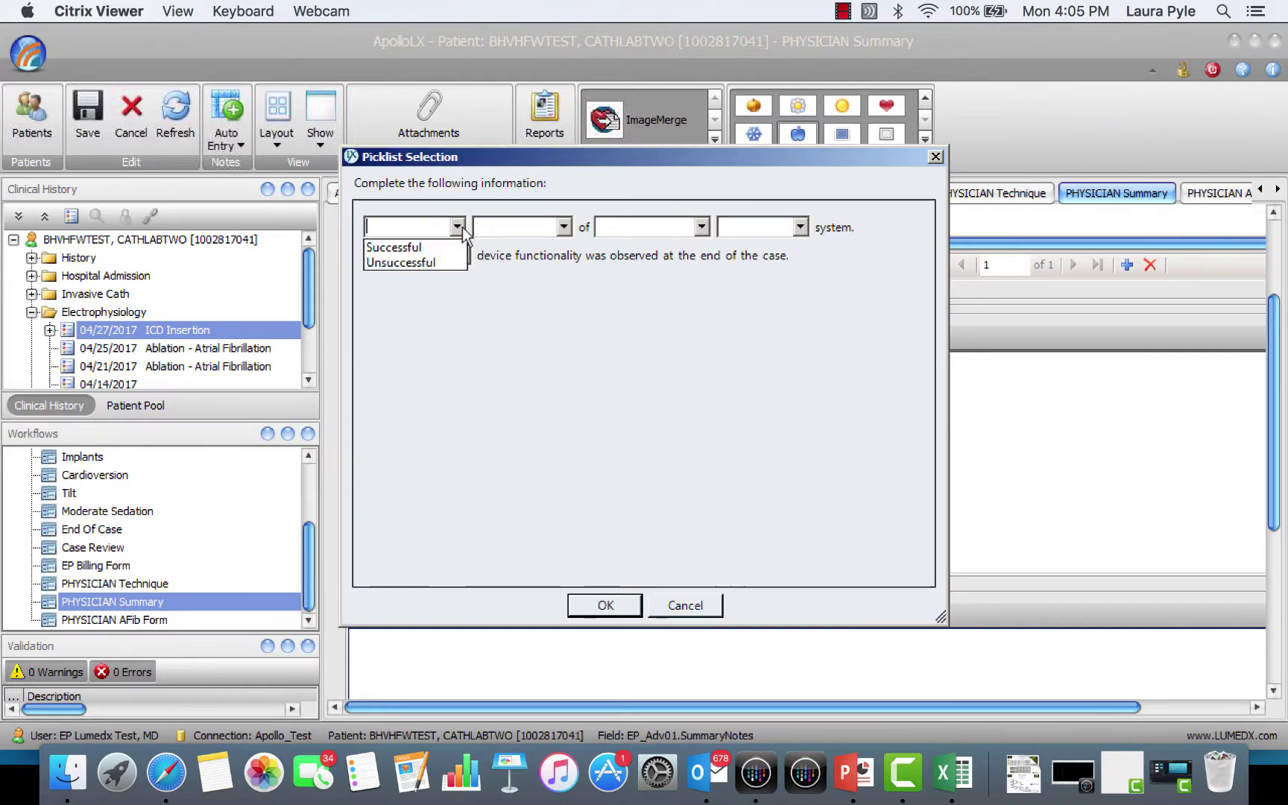
{"action": "left_click", "coordinate": [403, 247]}
{"action": "left_click", "coordinate": [563, 226]}
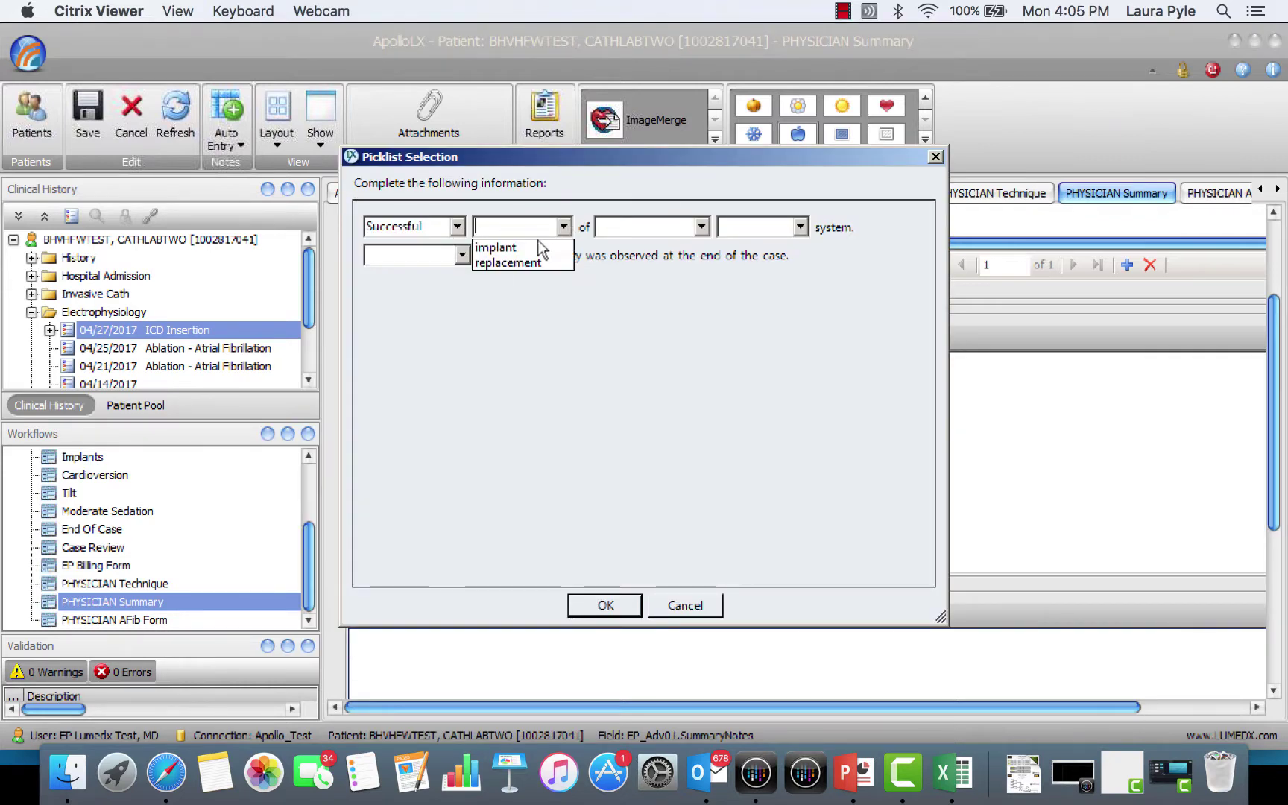
{"action": "left_click", "coordinate": [530, 246]}
{"action": "left_click", "coordinate": [705, 228]}
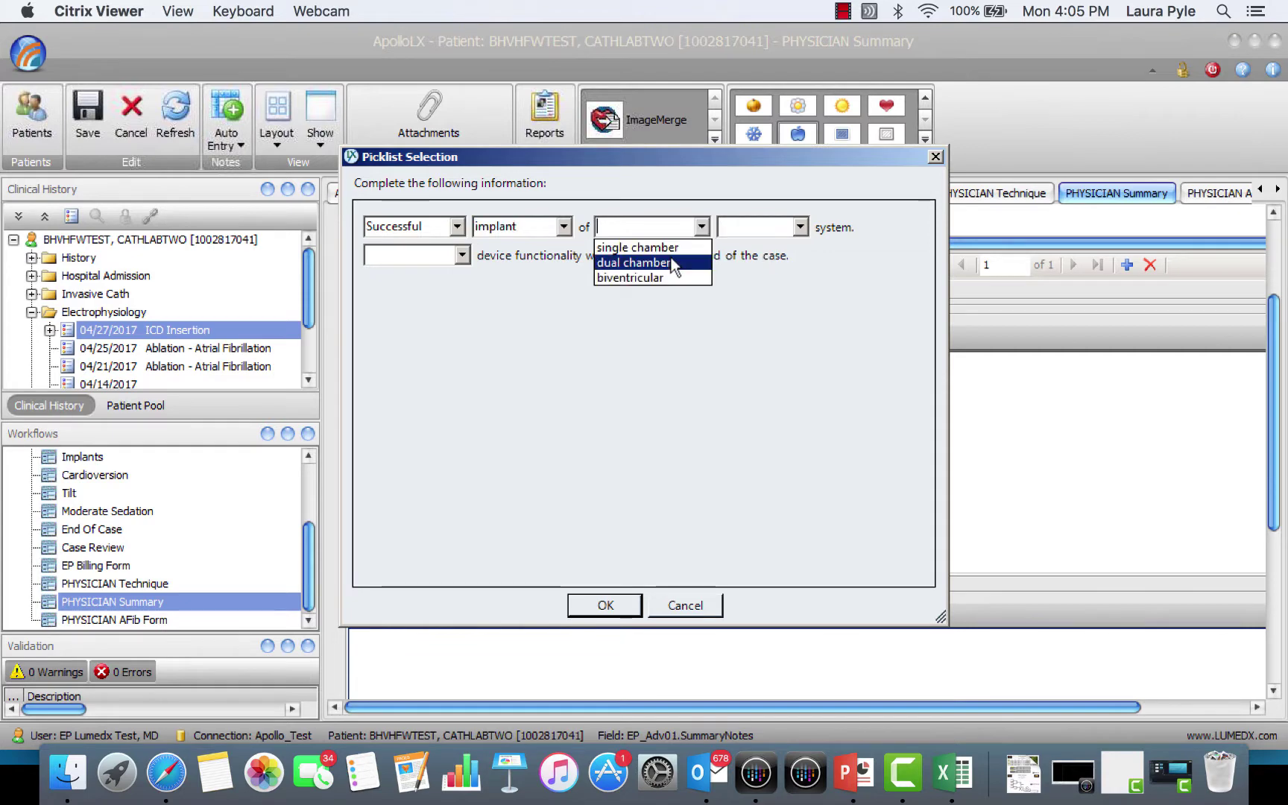
{"action": "left_click", "coordinate": [633, 262]}
{"action": "left_click", "coordinate": [800, 228]}
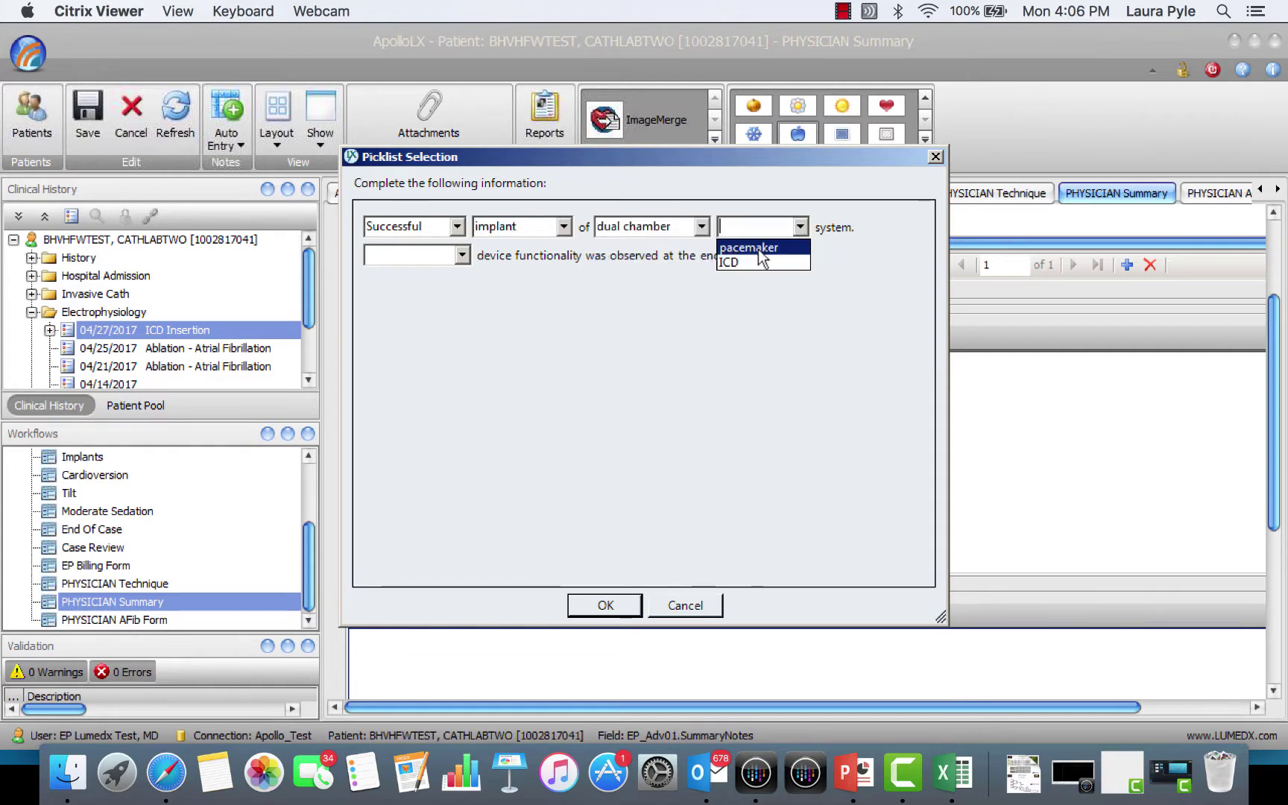
{"action": "left_click", "coordinate": [760, 249]}
{"action": "left_click", "coordinate": [460, 256]}
{"action": "left_click", "coordinate": [418, 275]}
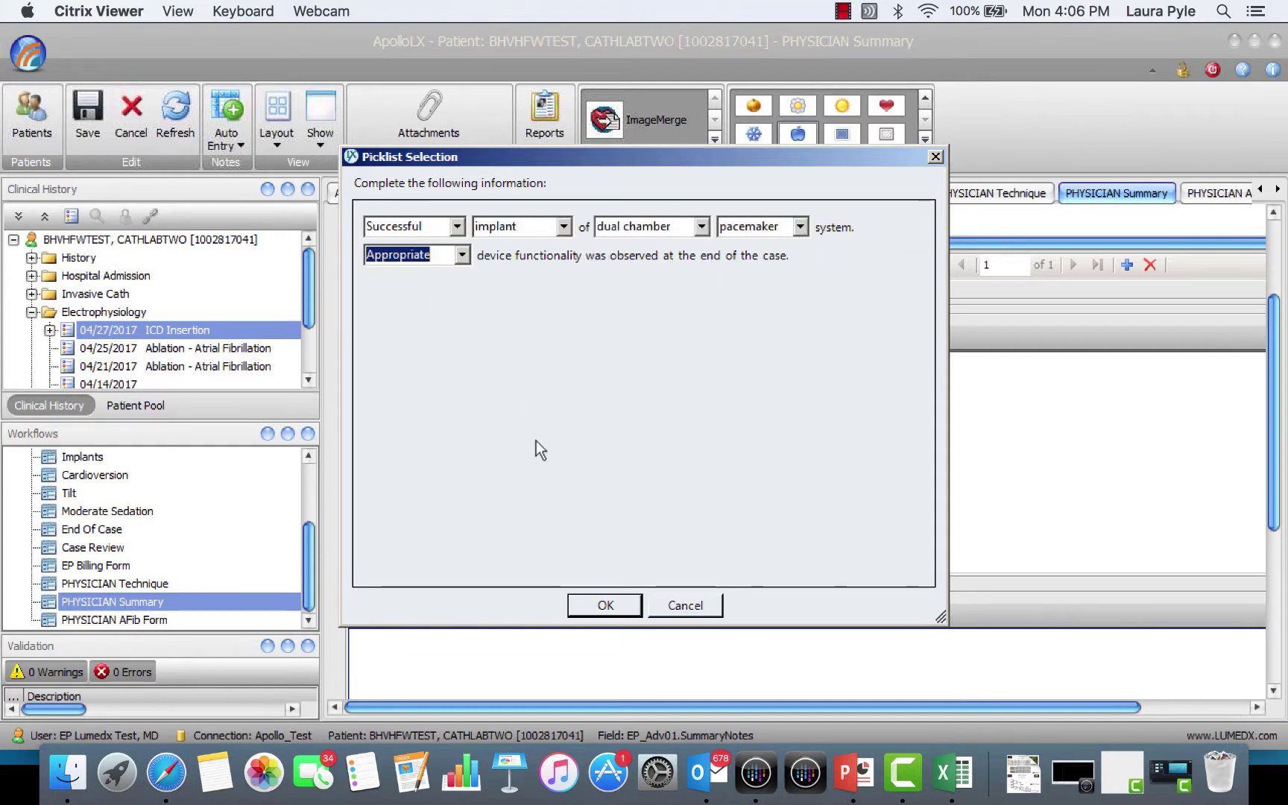
{"action": "left_click", "coordinate": [600, 604]}
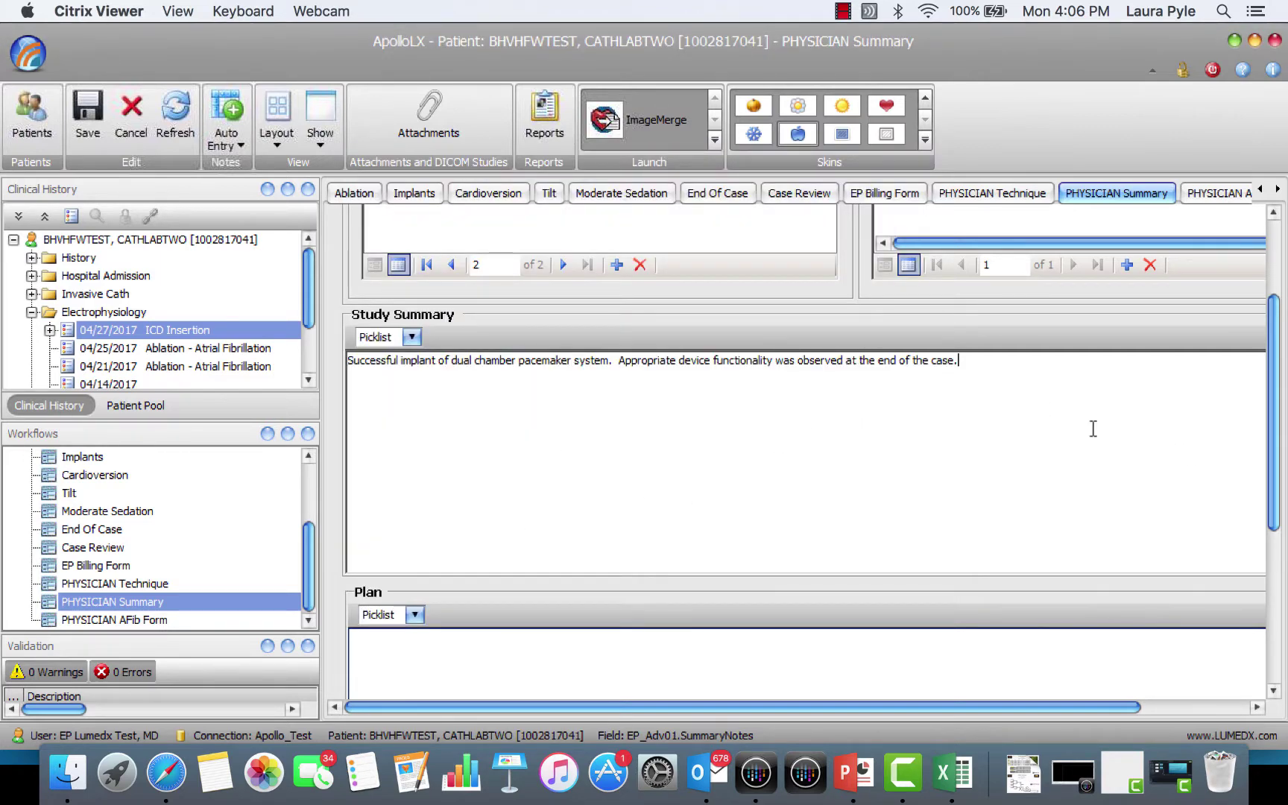
Load the Meds Begin and Follow Up Physician notes from the BSW Plan of Care picklist for the Plan.
{"action": "scroll", "coordinate": [954, 380], "scroll_direction": "down", "scroll_amount": 7}
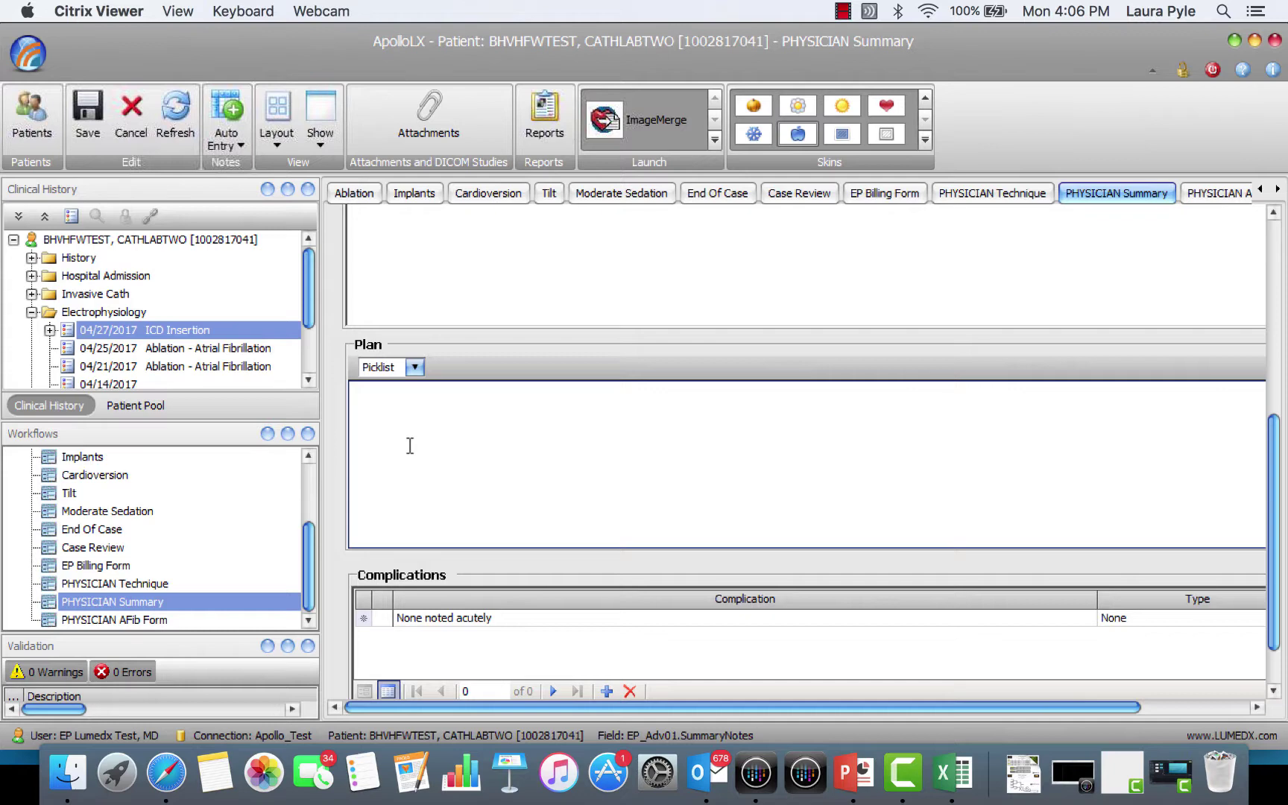
{"action": "left_click", "coordinate": [415, 368]}
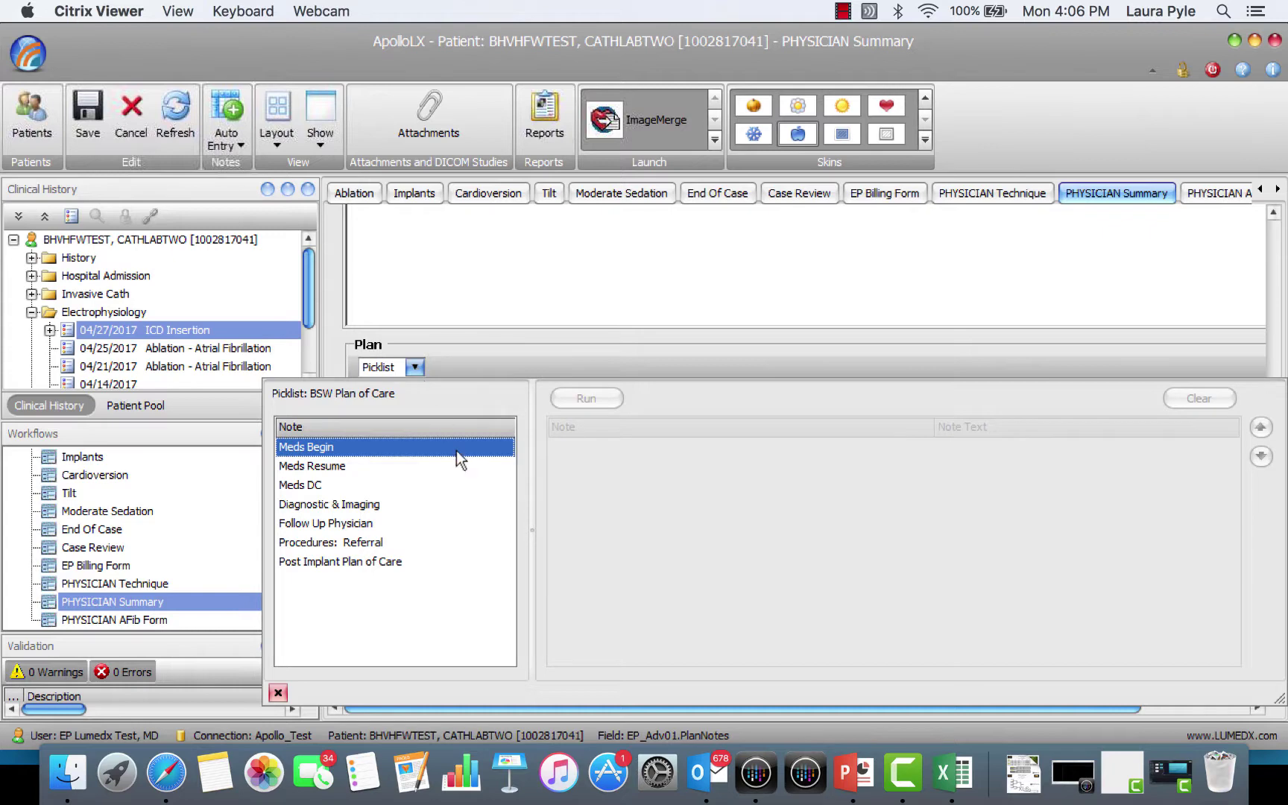
{"action": "double_click", "coordinate": [335, 446]}
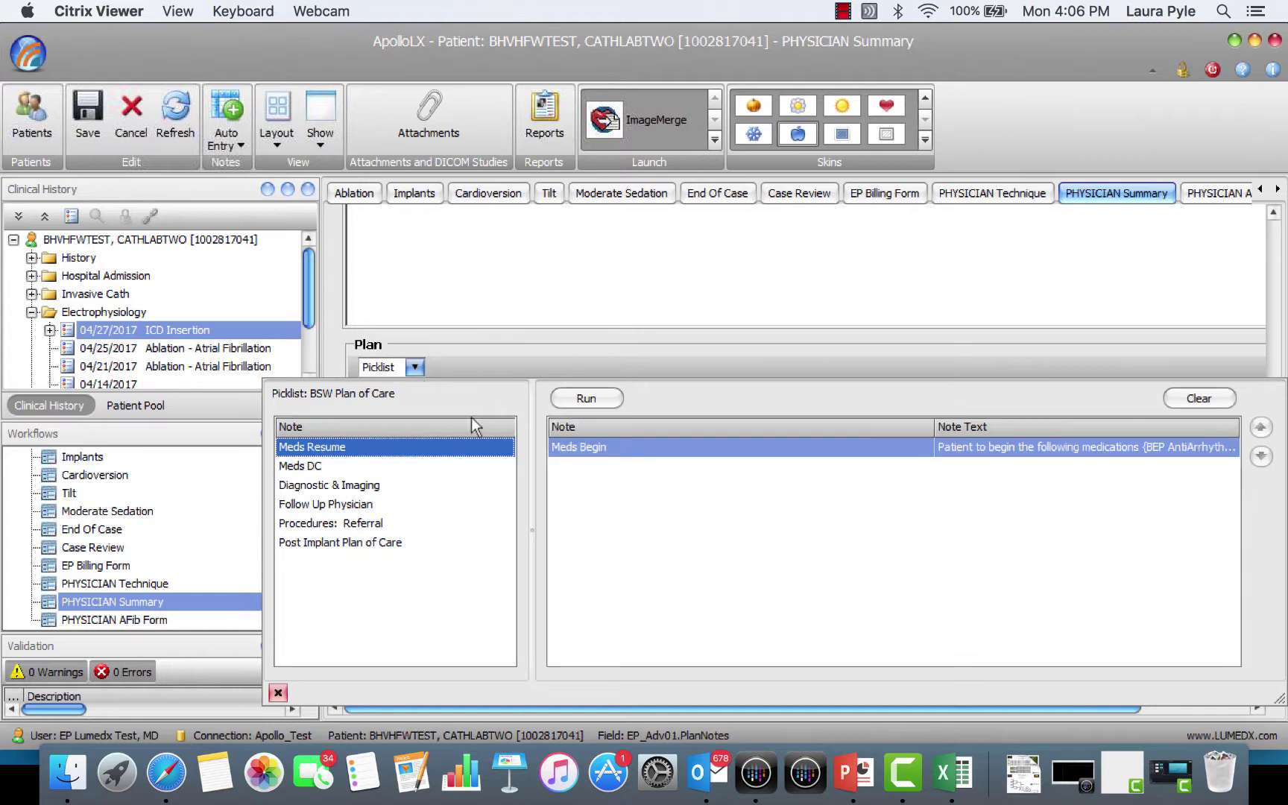
{"action": "double_click", "coordinate": [343, 507]}
{"action": "left_click", "coordinate": [600, 397]}
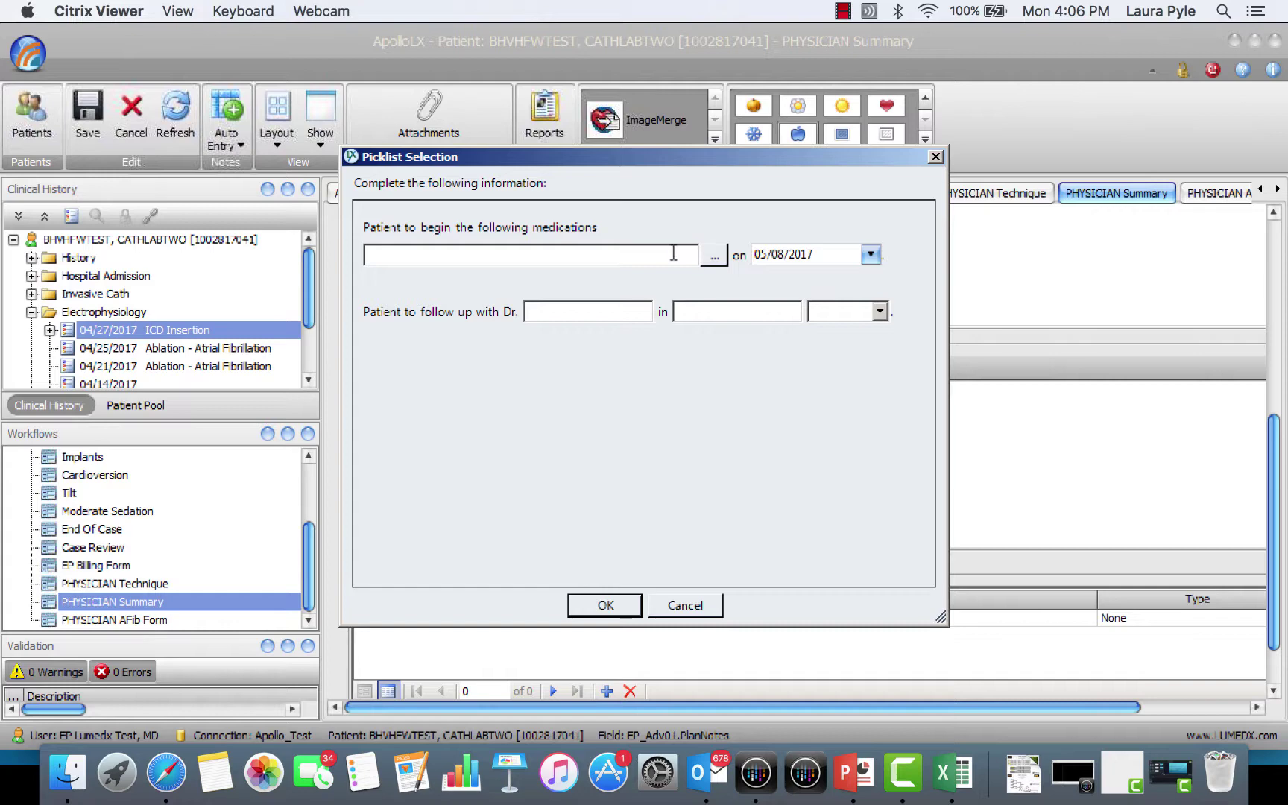
Choose Amiodarone (Cordarone) and Mexiletine as the medications the patient is to begin.
{"action": "left_click", "coordinate": [673, 254]}
{"action": "left_click", "coordinate": [714, 256]}
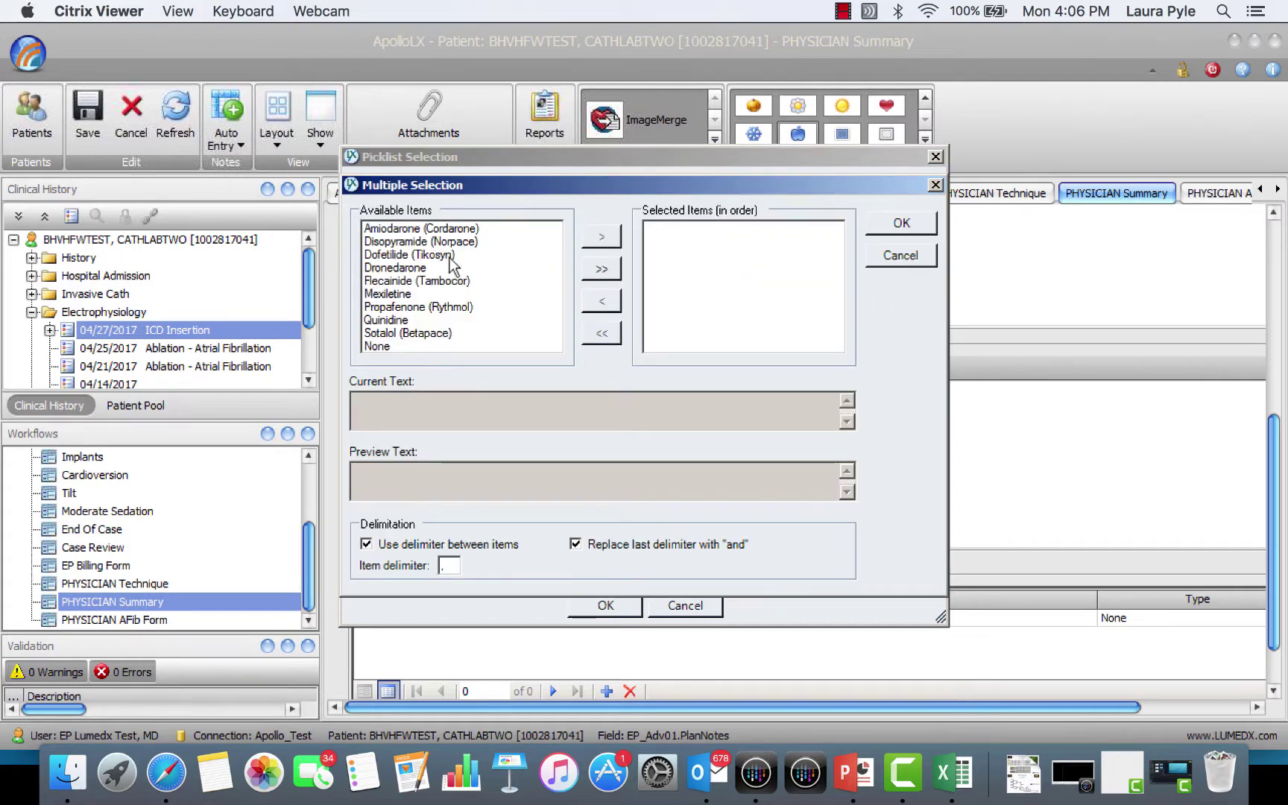
{"action": "left_click", "coordinate": [454, 228]}
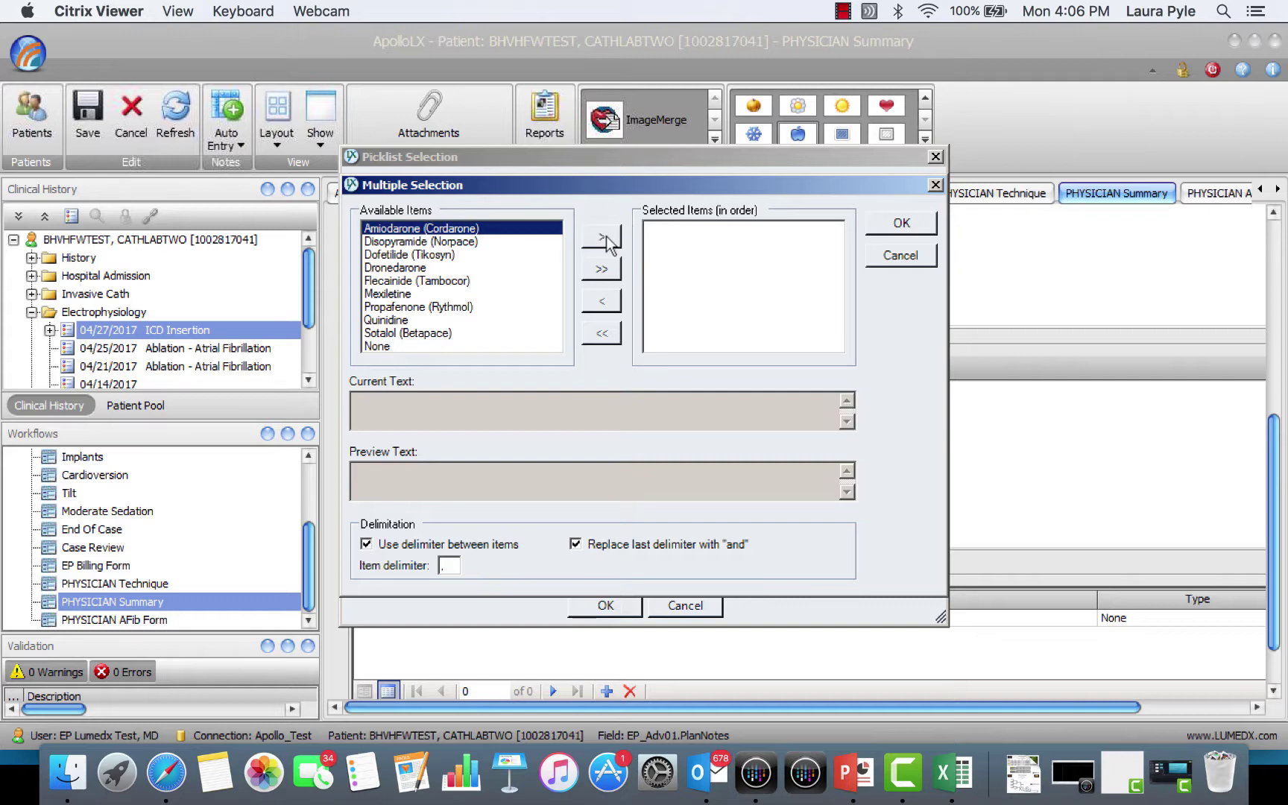
{"action": "left_click", "coordinate": [609, 238]}
{"action": "left_click", "coordinate": [417, 281]}
{"action": "left_click", "coordinate": [601, 237]}
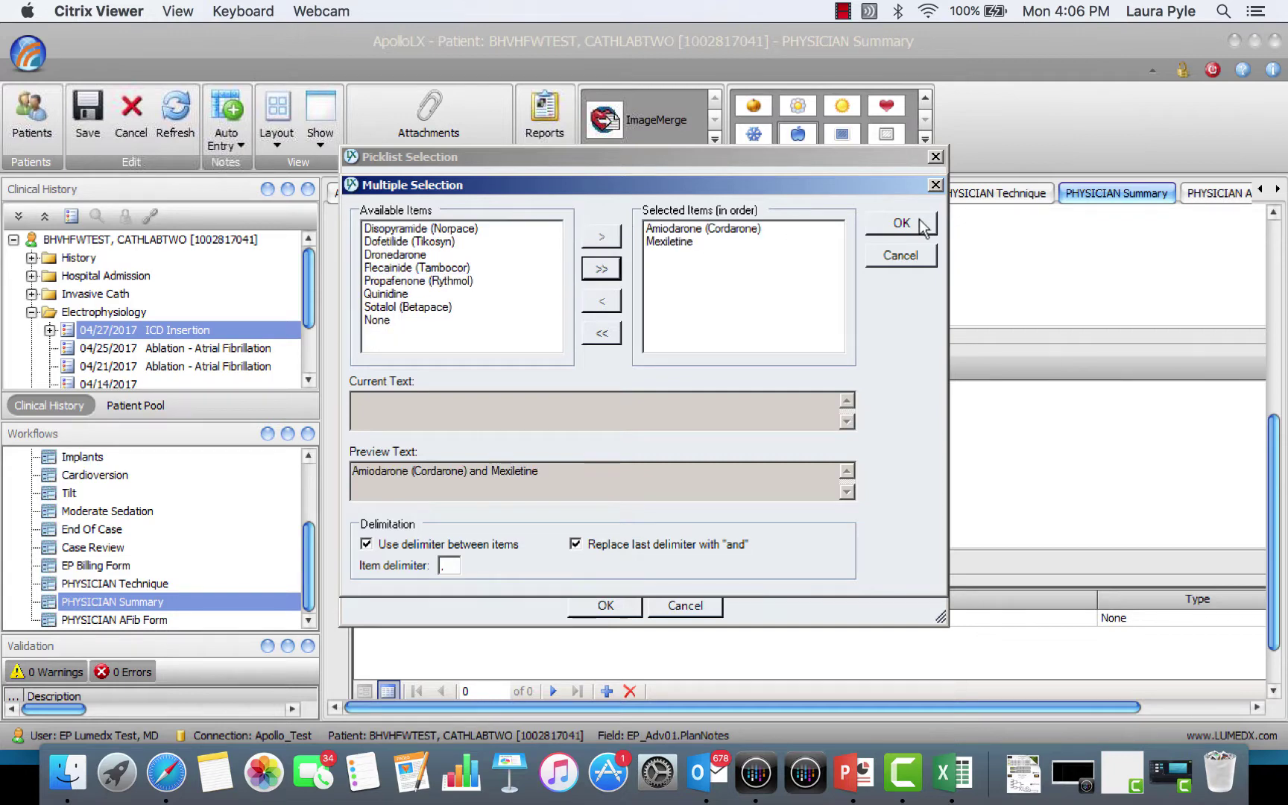
{"action": "left_click", "coordinate": [922, 225]}
Enter the follow-up physician's name with a follow-up in 3 week(s), and insert the completed notes into the Plan.
{"action": "left_click", "coordinate": [586, 310]}
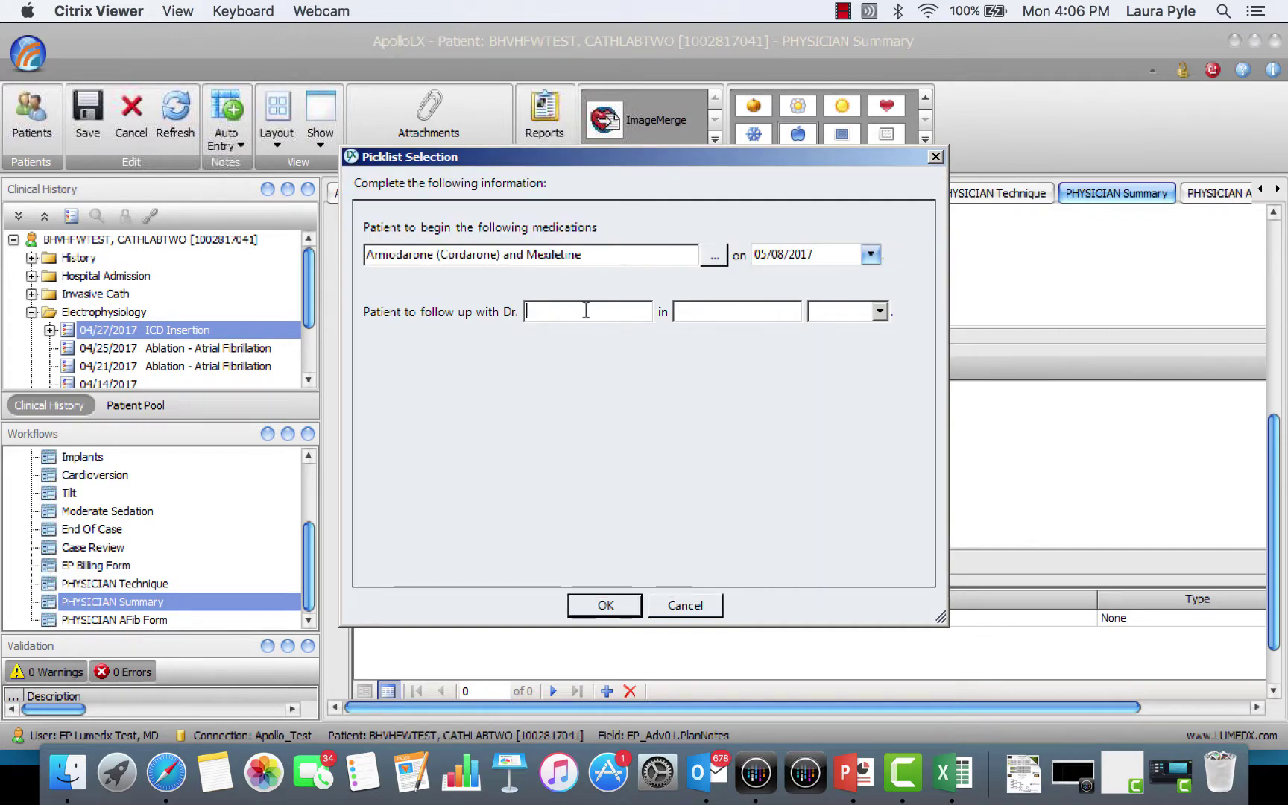
{"action": "type", "text": "Delau"}
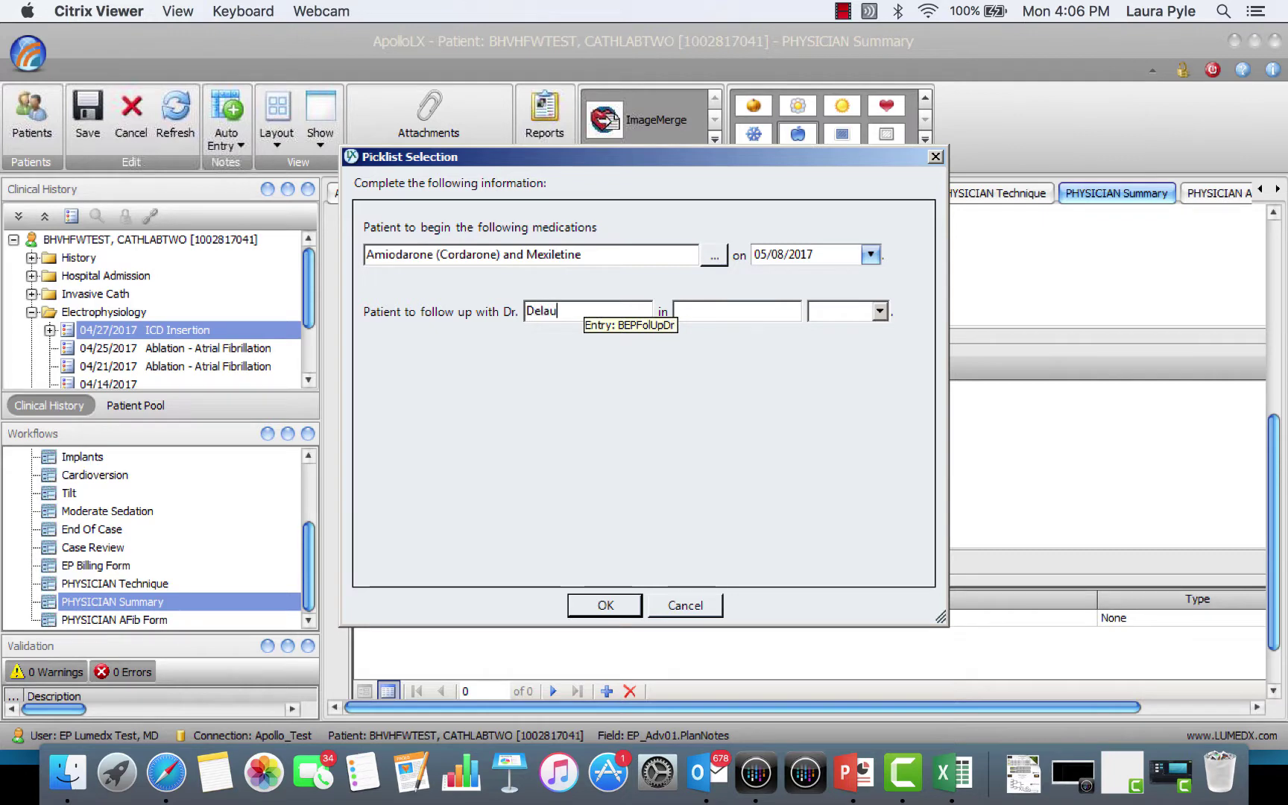
{"action": "type", "text": "ghter"}
{"action": "key", "text": "Tab"}
{"action": "type", "text": "3"}
{"action": "left_click", "coordinate": [880, 311]}
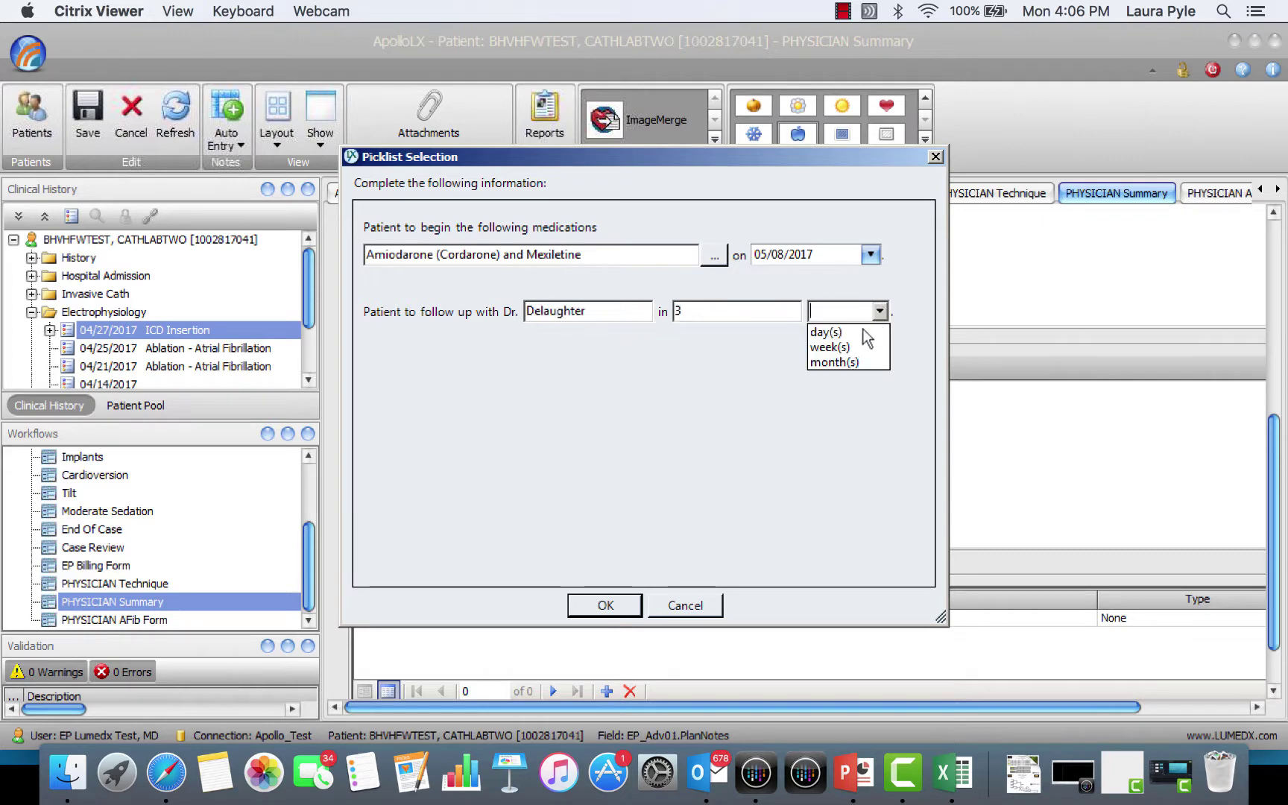
{"action": "left_click", "coordinate": [857, 348]}
{"action": "left_click", "coordinate": [604, 604]}
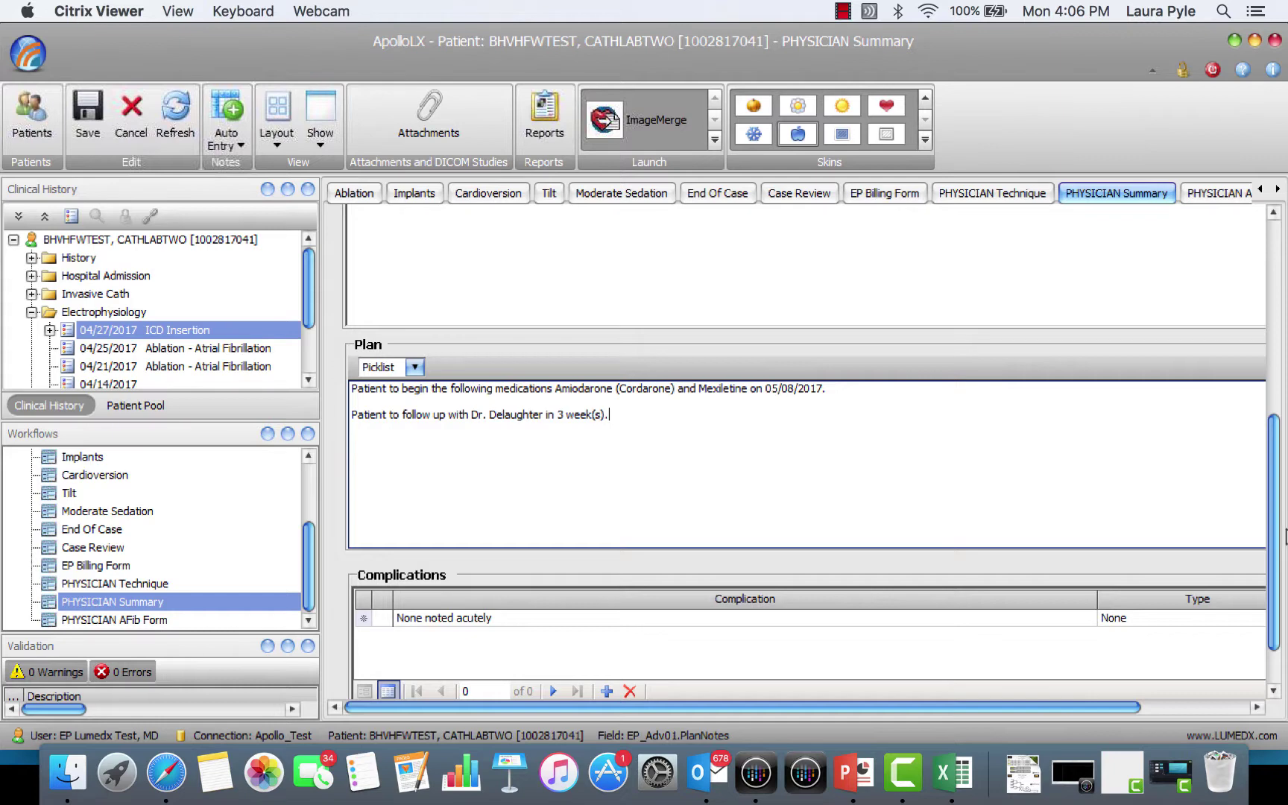
Add a Complications entry of None noted acutely with type None, and save the PHYSICIAN Summary.
{"action": "left_click_drag", "start_coordinate": [1271, 542], "coordinate": [1274, 573]}
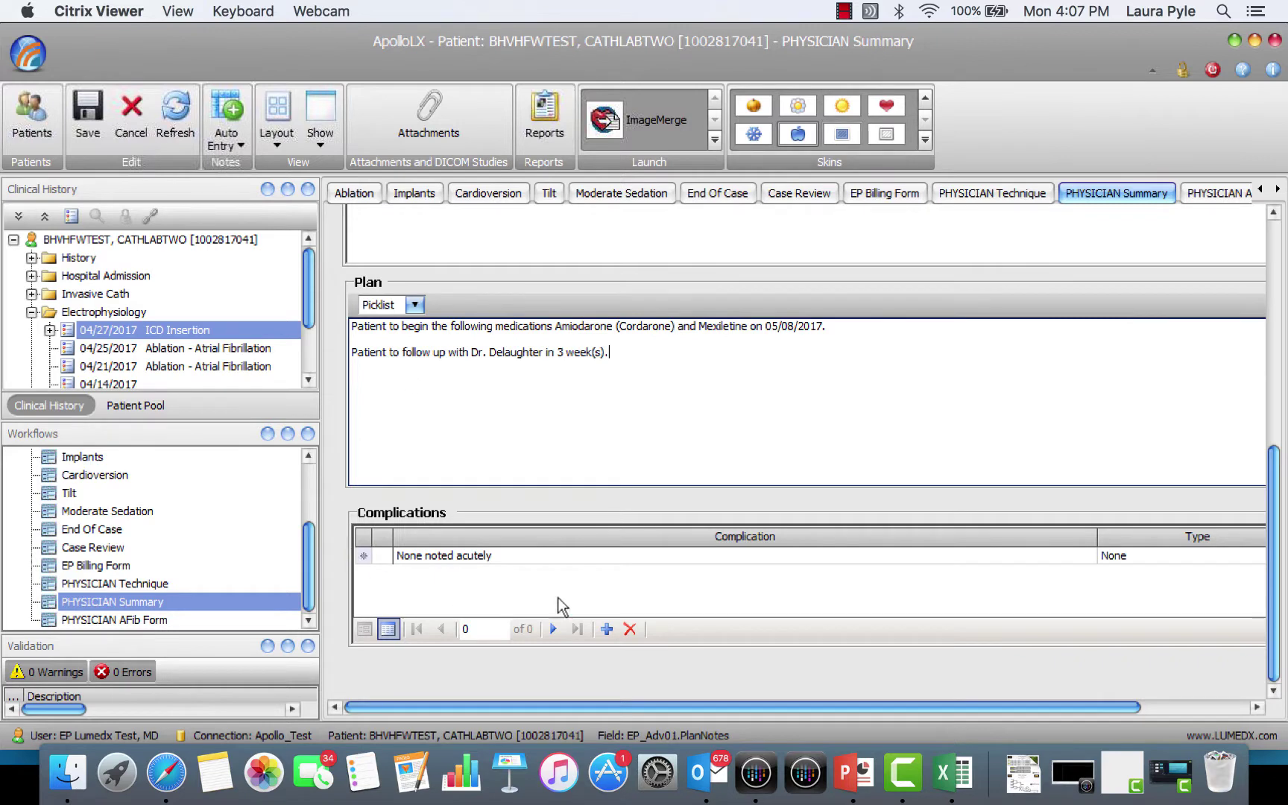
{"action": "left_click", "coordinate": [607, 629]}
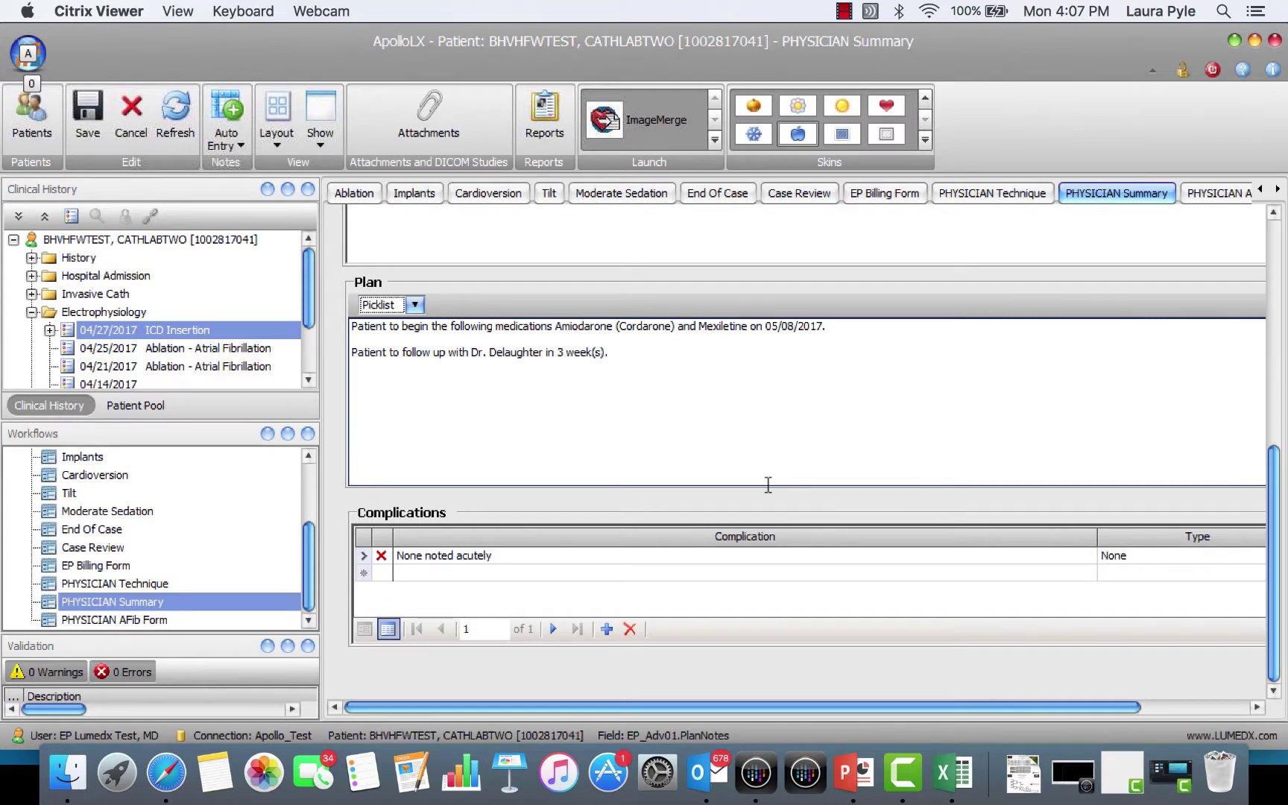
{"action": "left_click", "coordinate": [86, 121]}
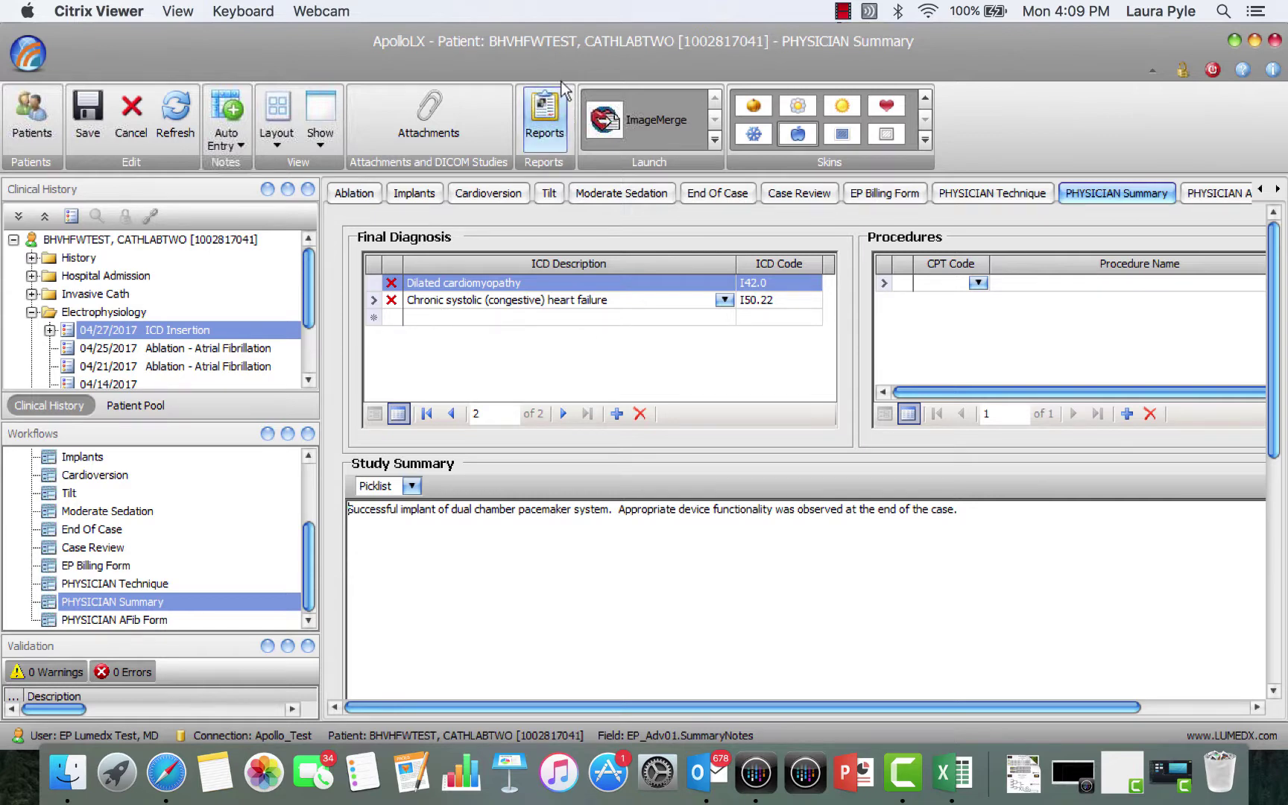
Create a new EP Physician Report and review its contents through the DFT Testing and ICD Therapies tables.
{"action": "left_click", "coordinate": [544, 123]}
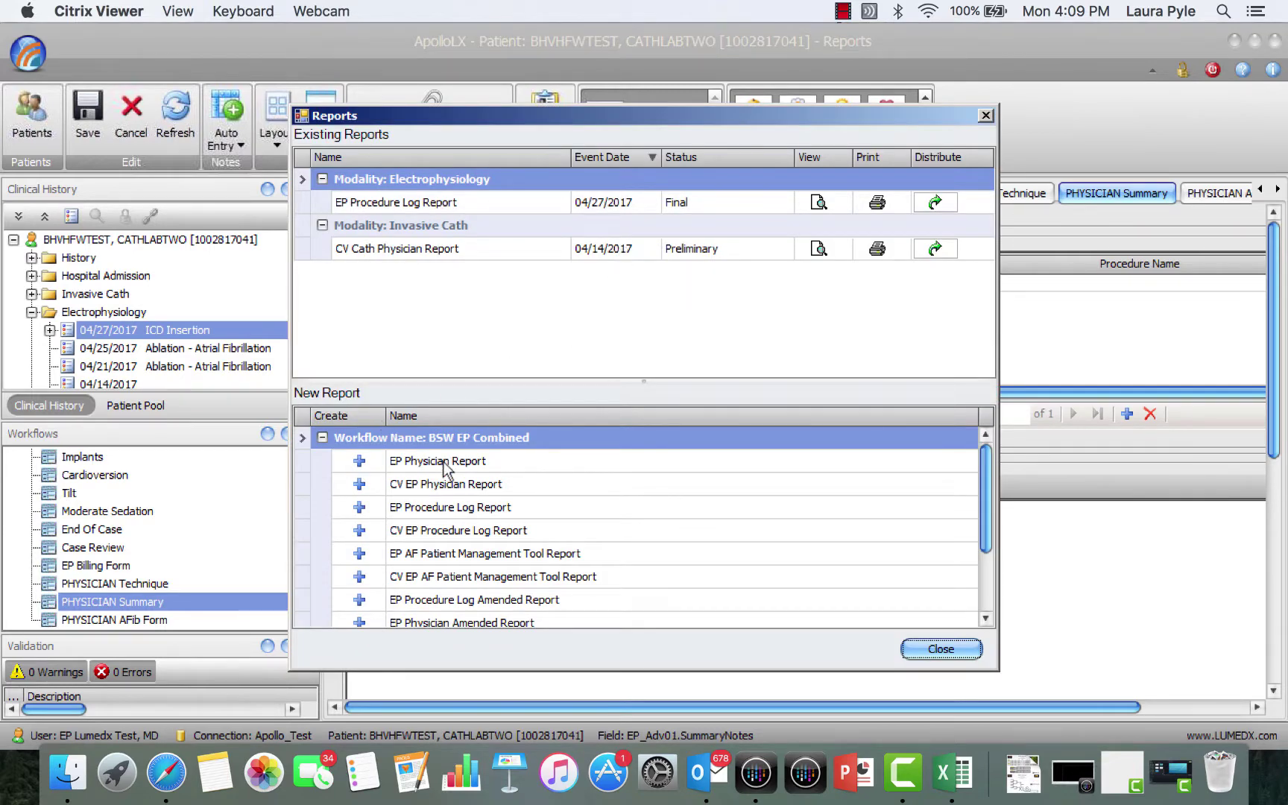
{"action": "left_click", "coordinate": [359, 461]}
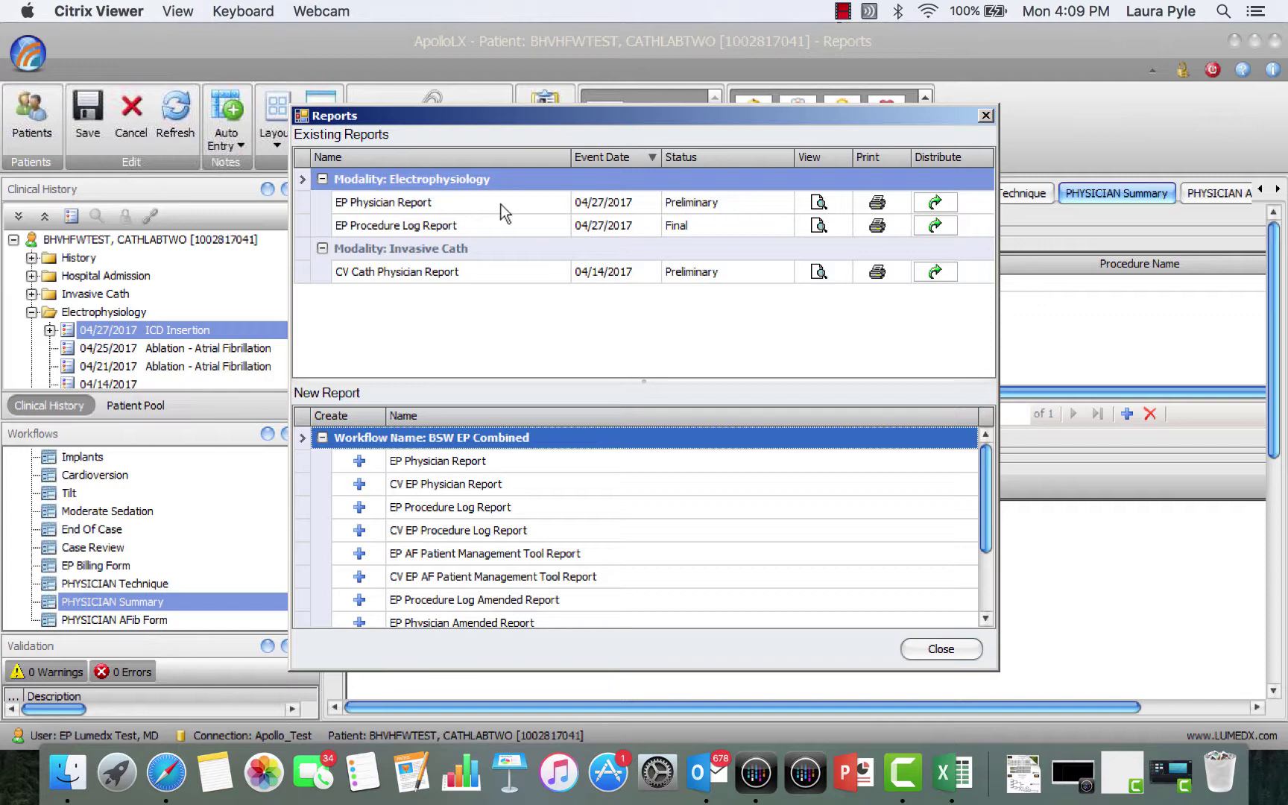
{"action": "left_click", "coordinate": [818, 202]}
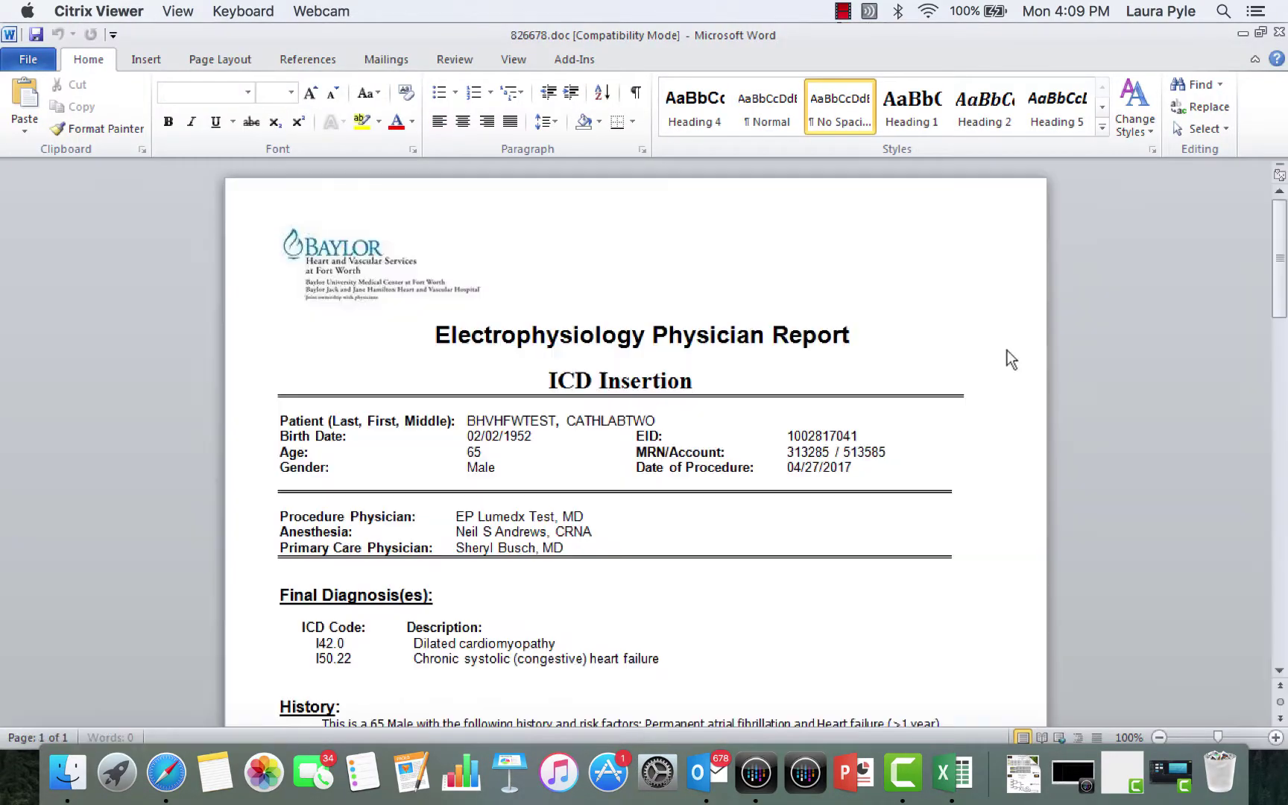
{"action": "scroll", "coordinate": [952, 414], "scroll_direction": "down", "scroll_amount": 20}
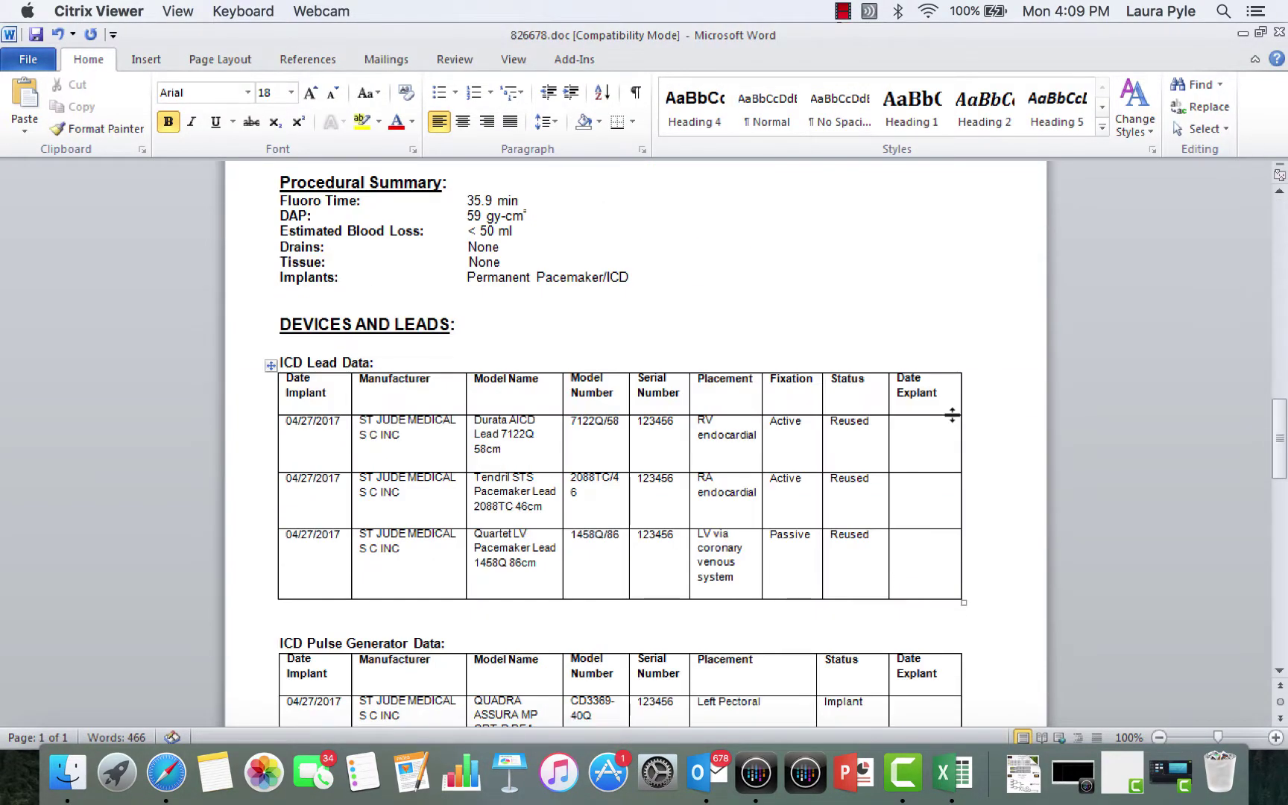
{"action": "scroll", "coordinate": [953, 415], "scroll_direction": "down", "scroll_amount": 10}
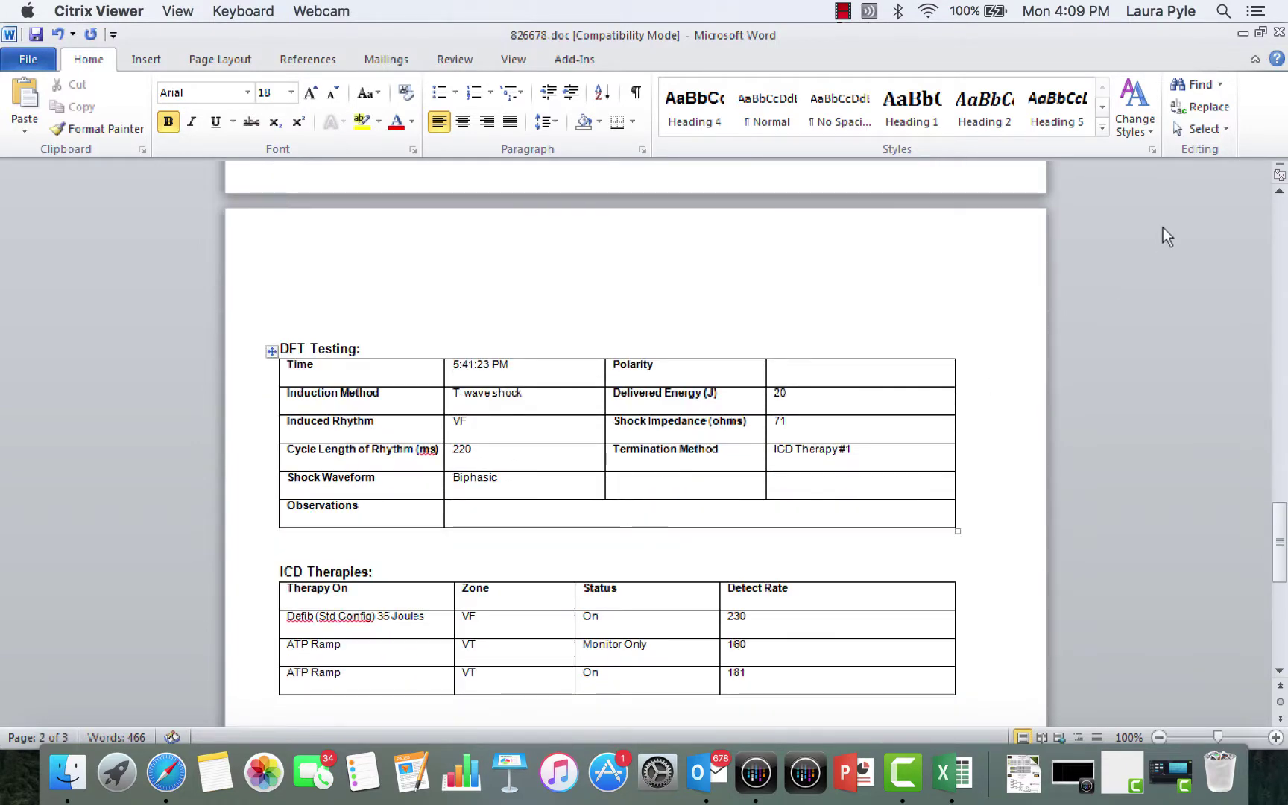
{"action": "left_click", "coordinate": [1281, 37]}
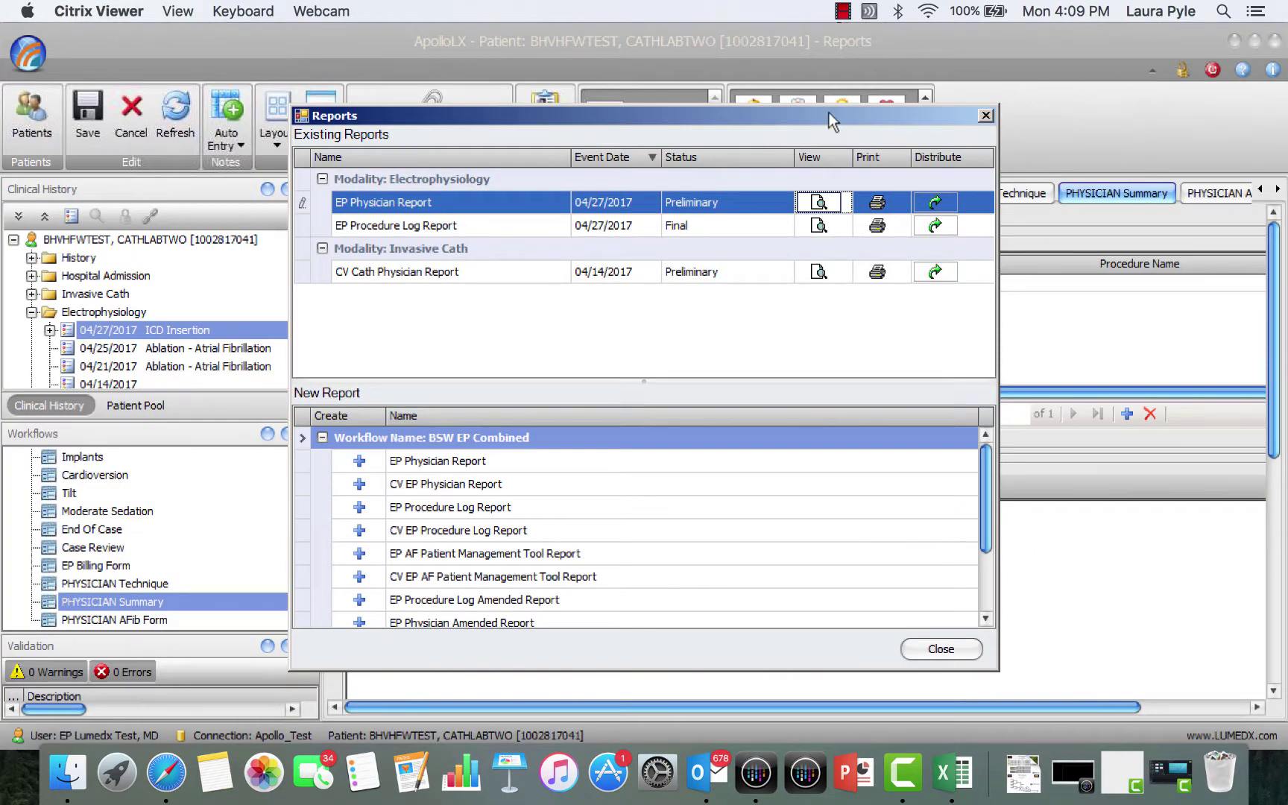
Set the EP Physician Report's status to Final, sign it electronically with the account password, and close the reports list.
{"action": "left_click", "coordinate": [765, 204]}
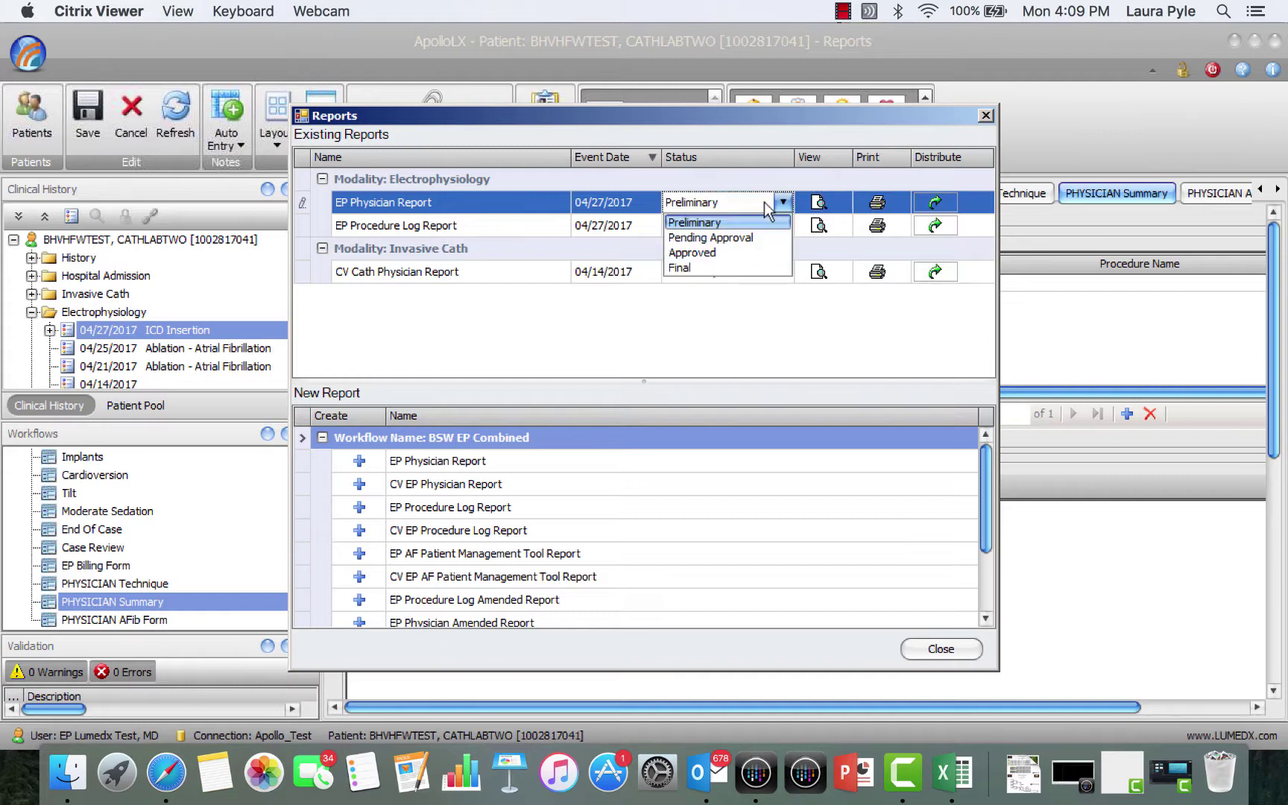
{"action": "left_click", "coordinate": [736, 269]}
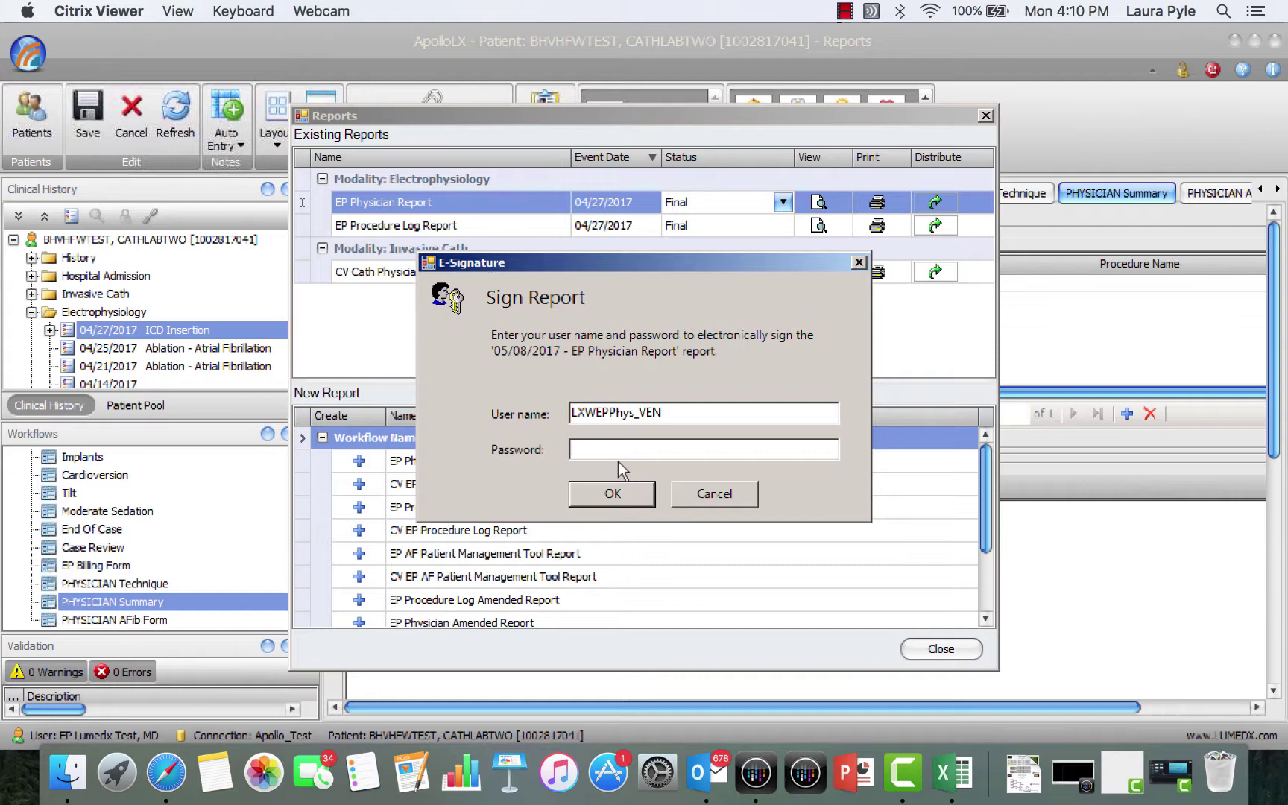
{"action": "type", "text": "••••••••"}
{"action": "left_click", "coordinate": [610, 494]}
{"action": "left_click", "coordinate": [941, 650]}
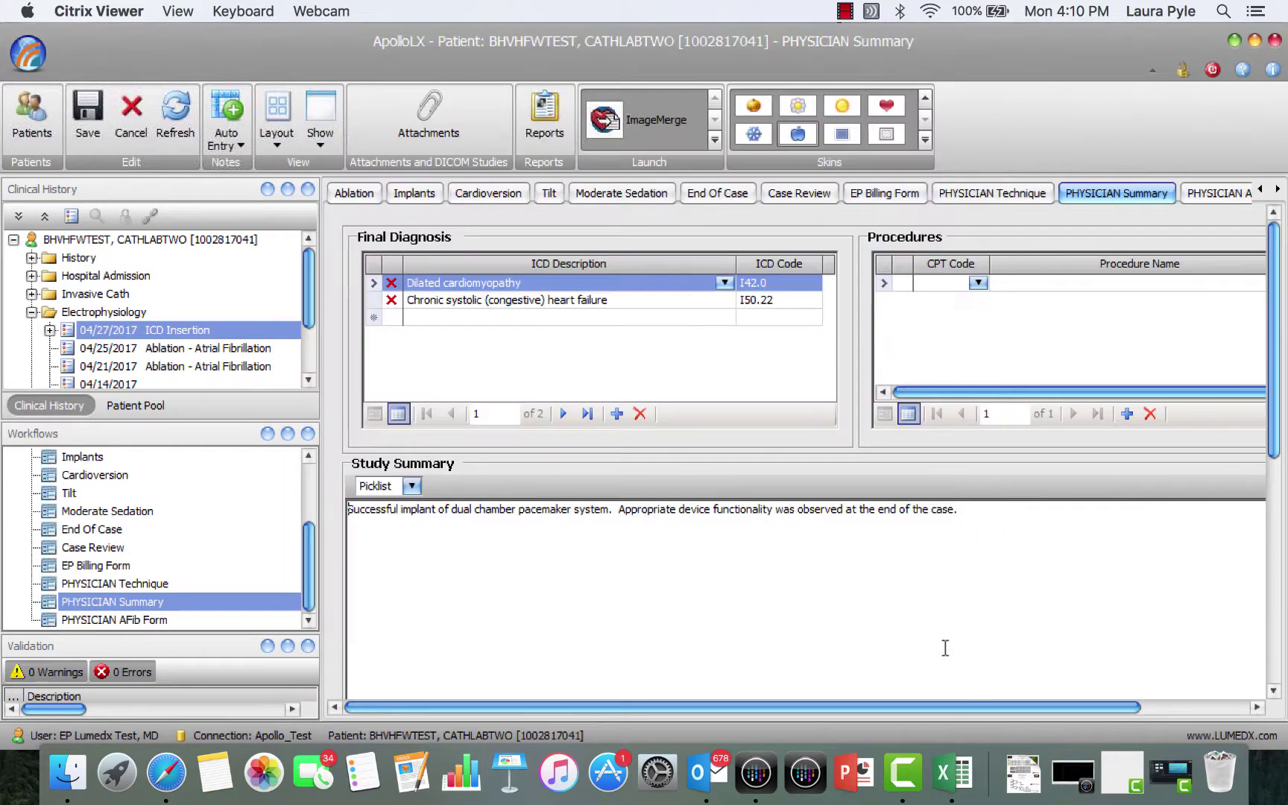